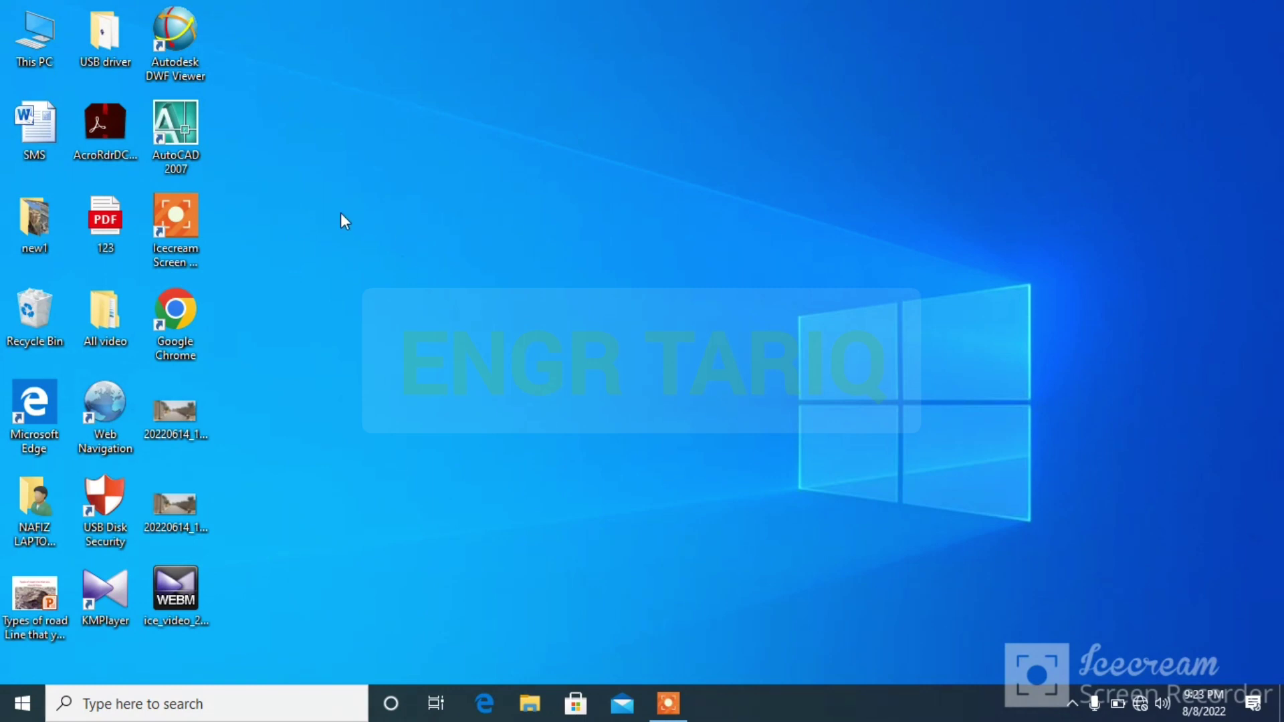
- Launch AutoCAD 2007 with a new drawing
click(669, 702)
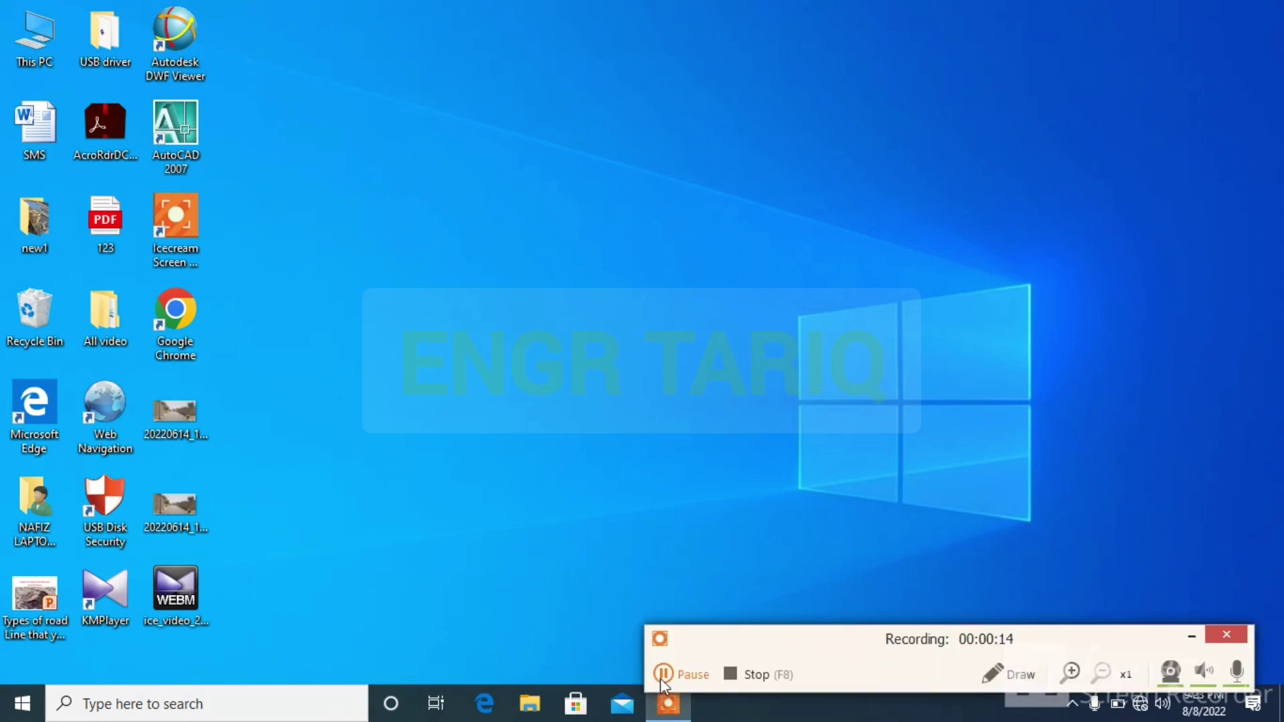
click(664, 674)
key(F7)
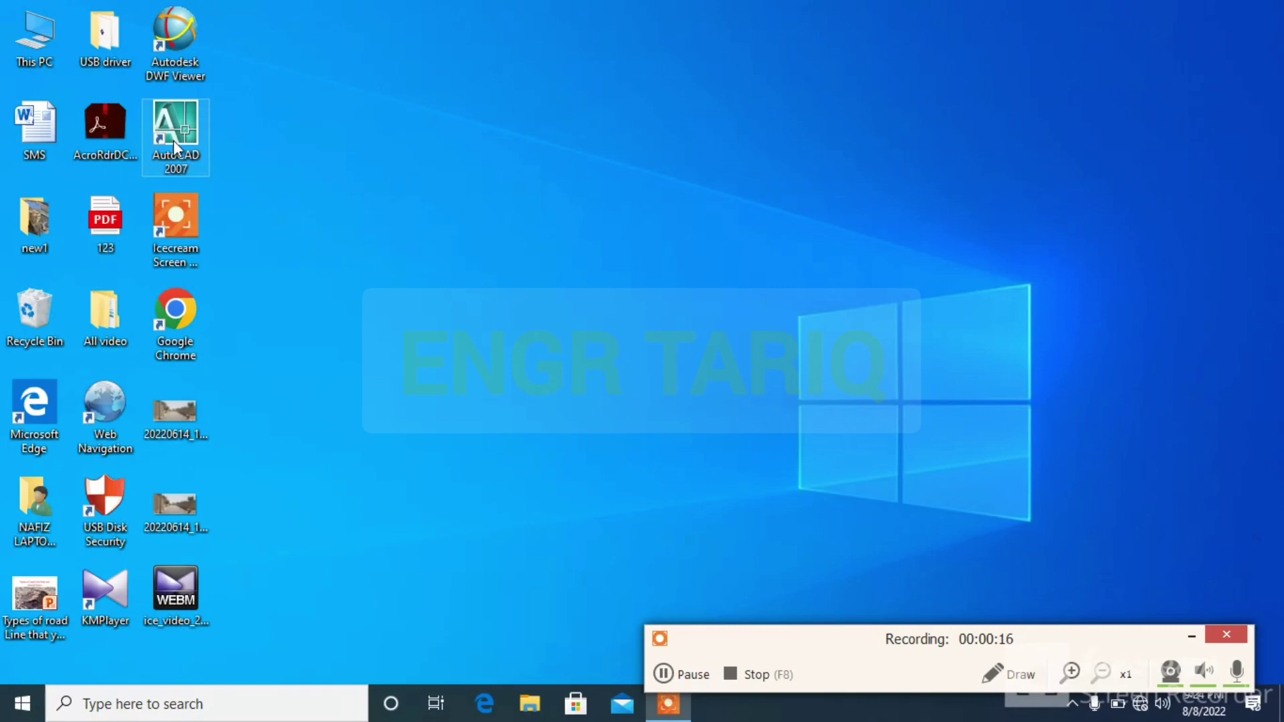
double_click(174, 144)
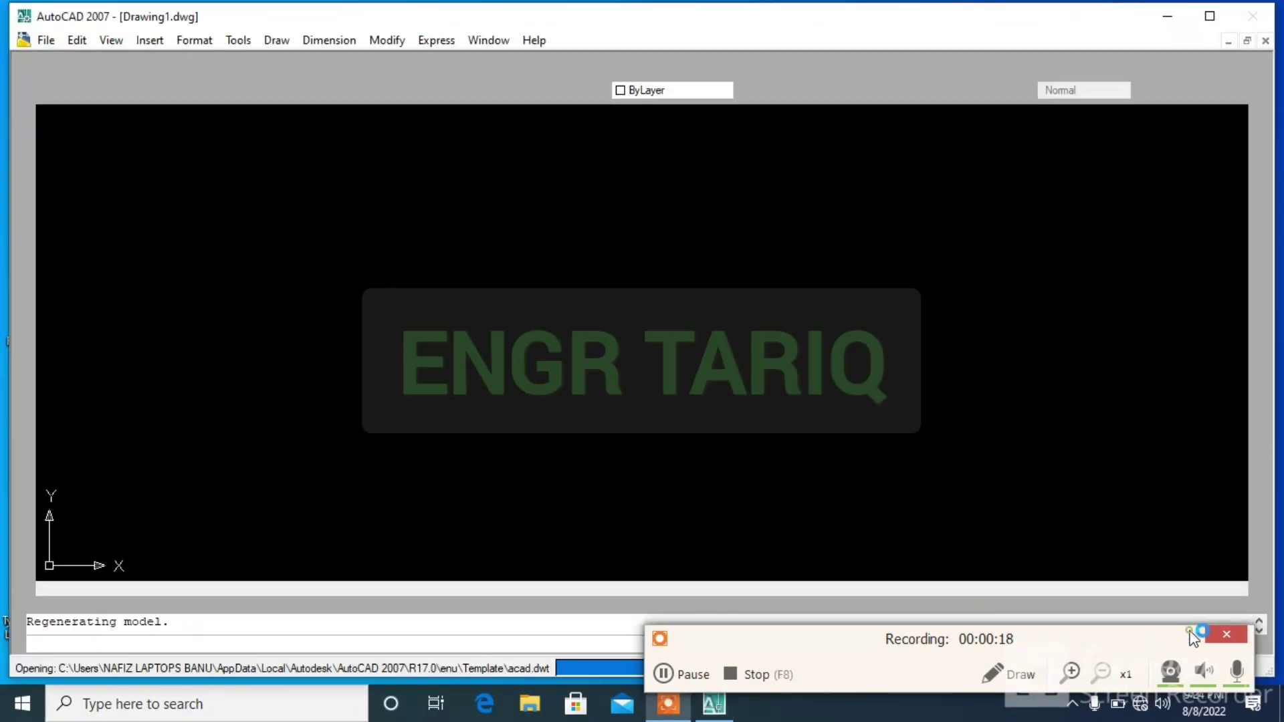
click(1192, 634)
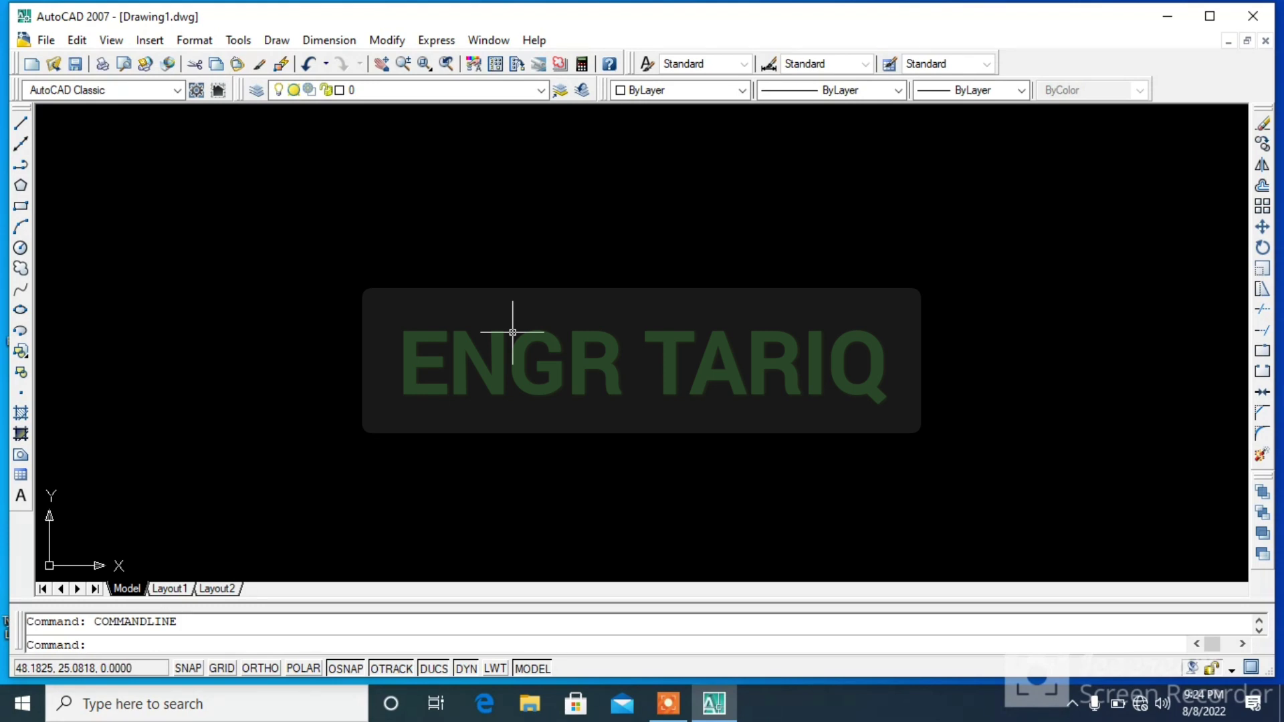
- Set the drawing length units to Engineering with 0'-0.0" precision
text(un)
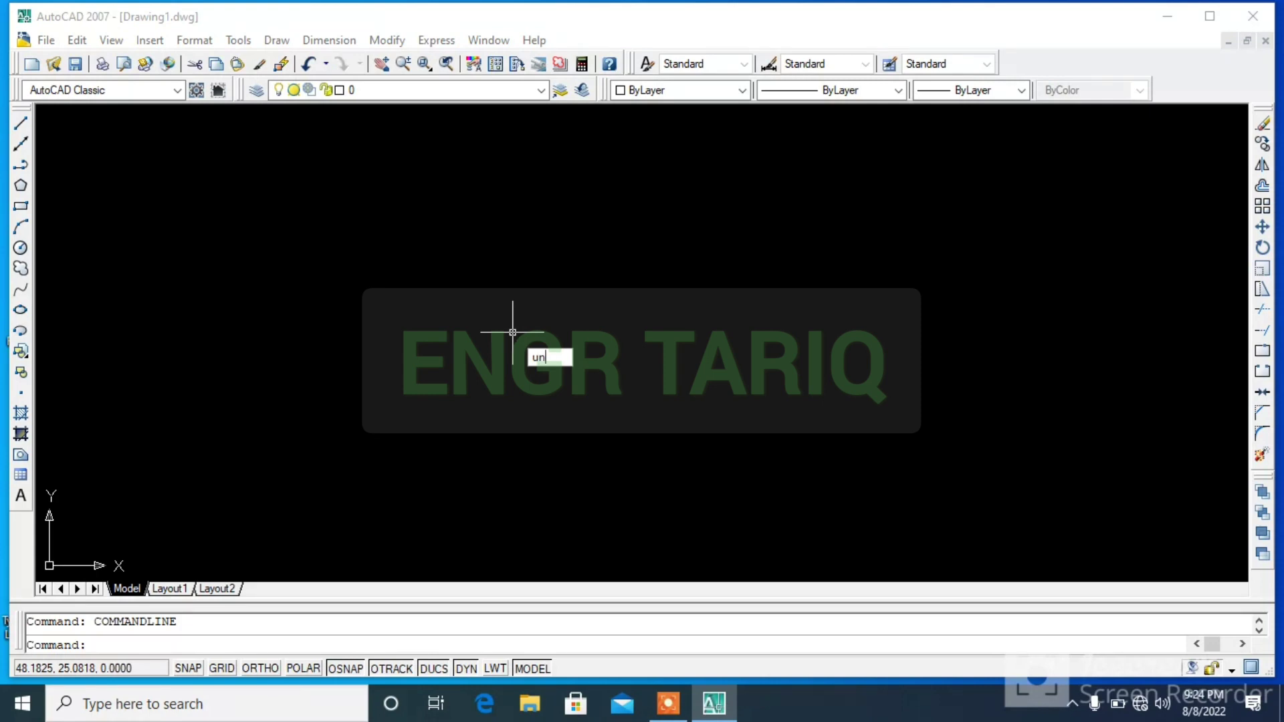
key(Return)
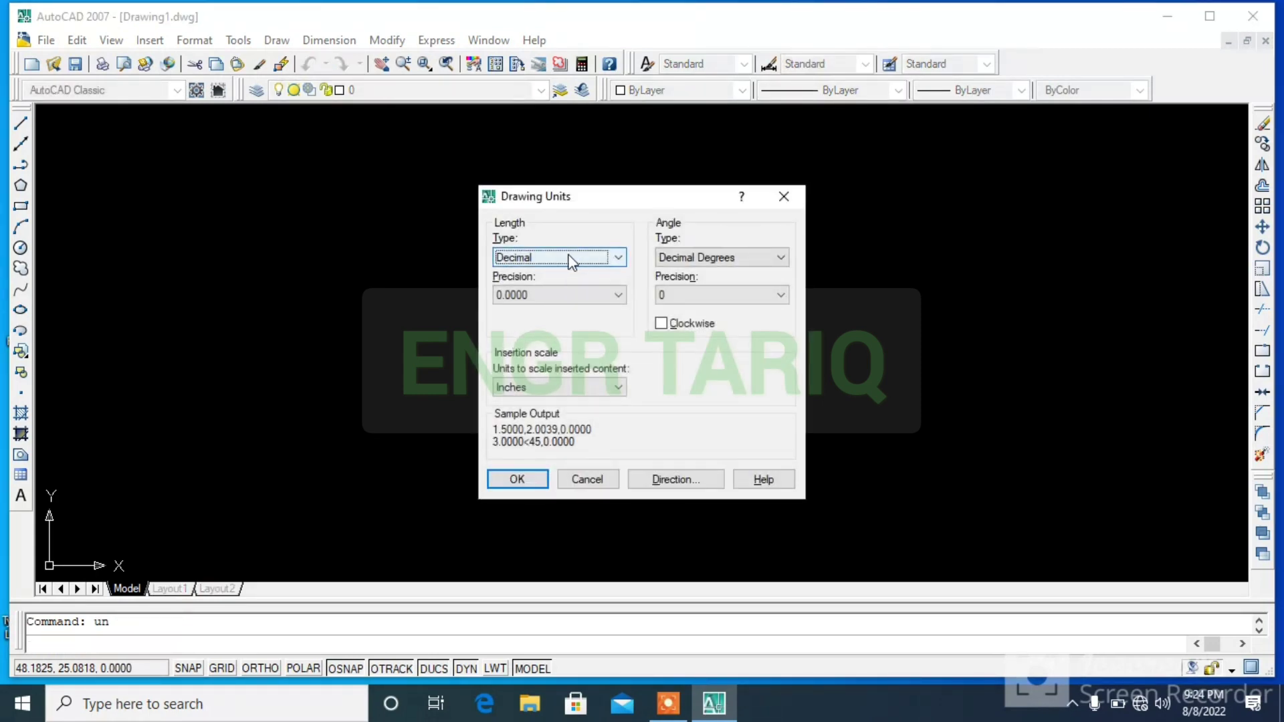
click(568, 257)
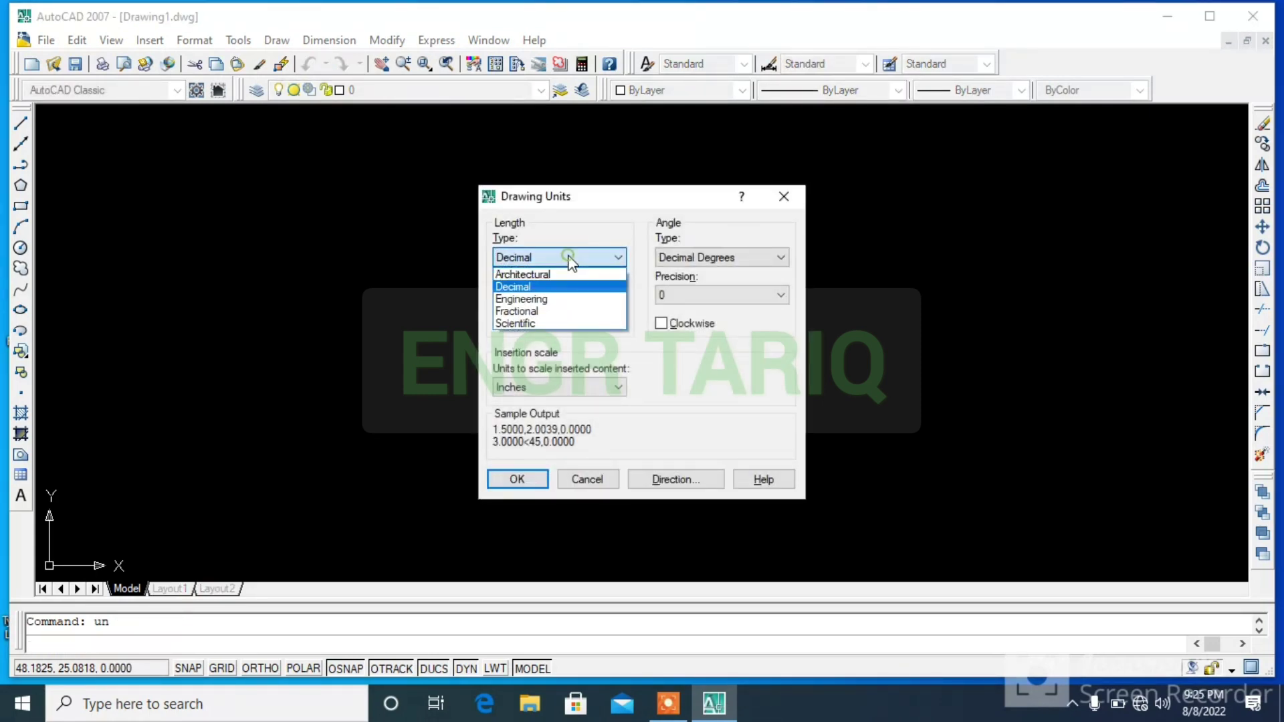
click(547, 300)
click(543, 295)
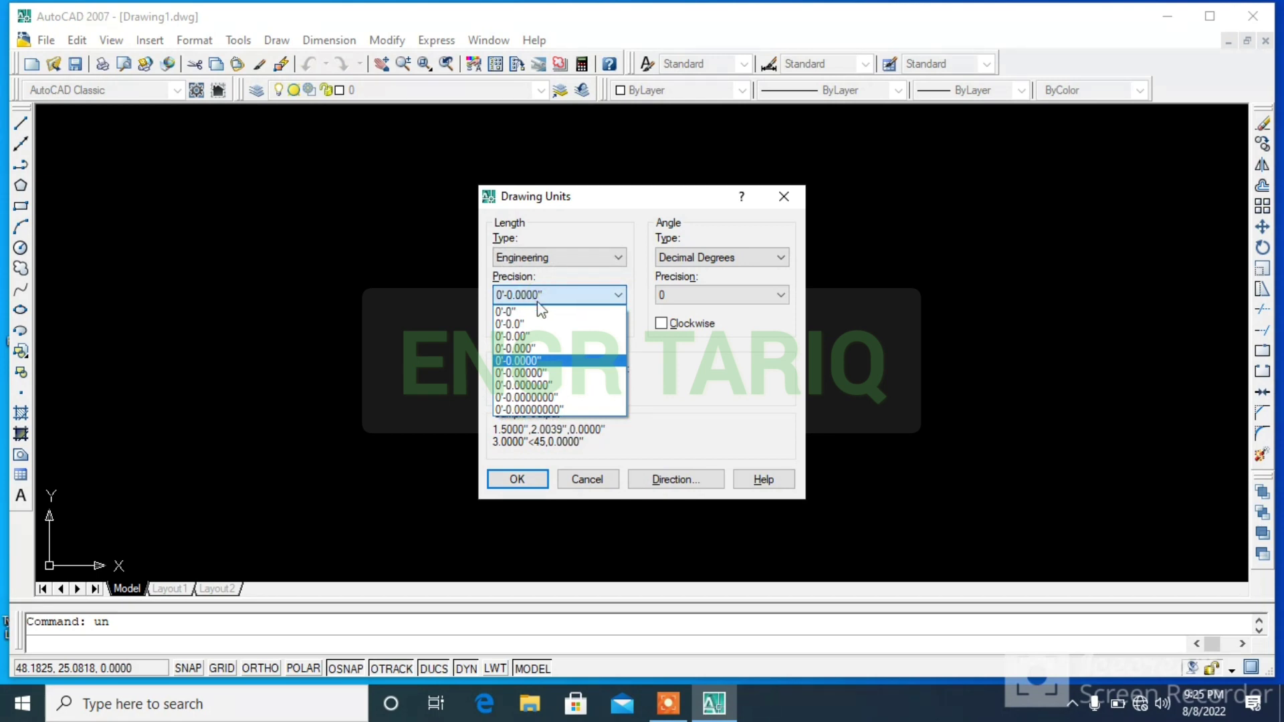
click(515, 324)
click(517, 479)
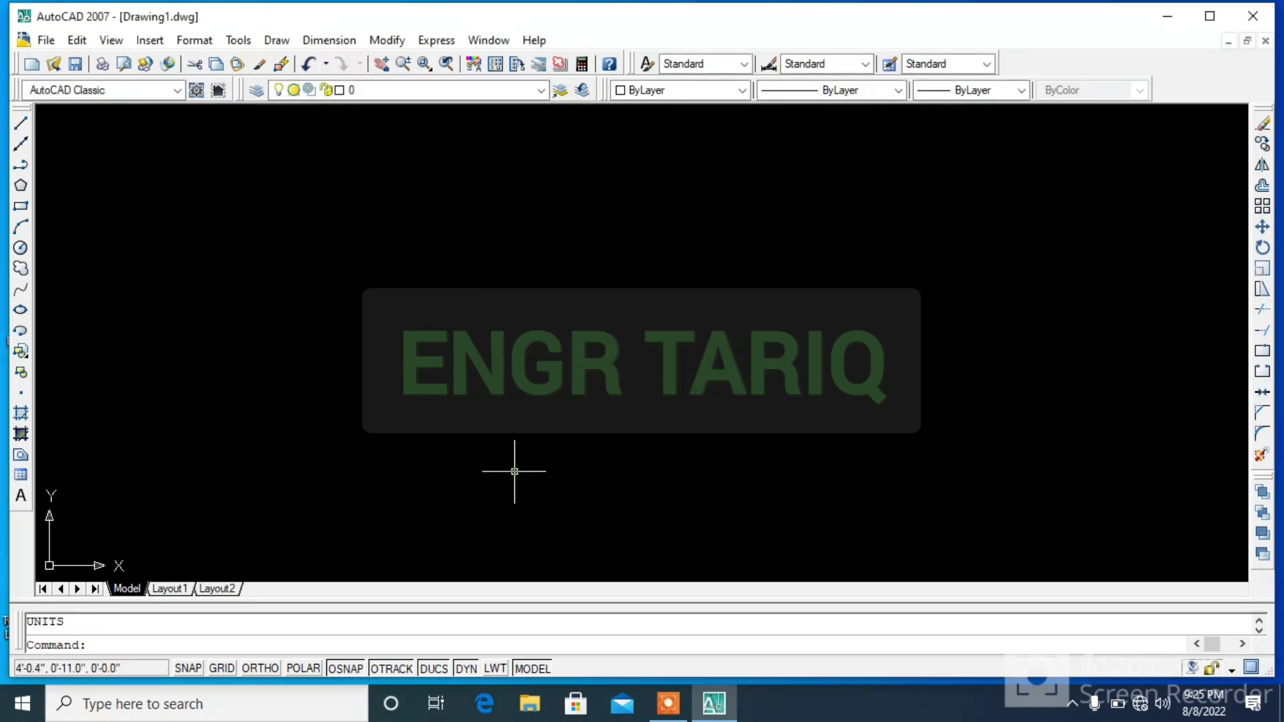
text( d)
key(Return)
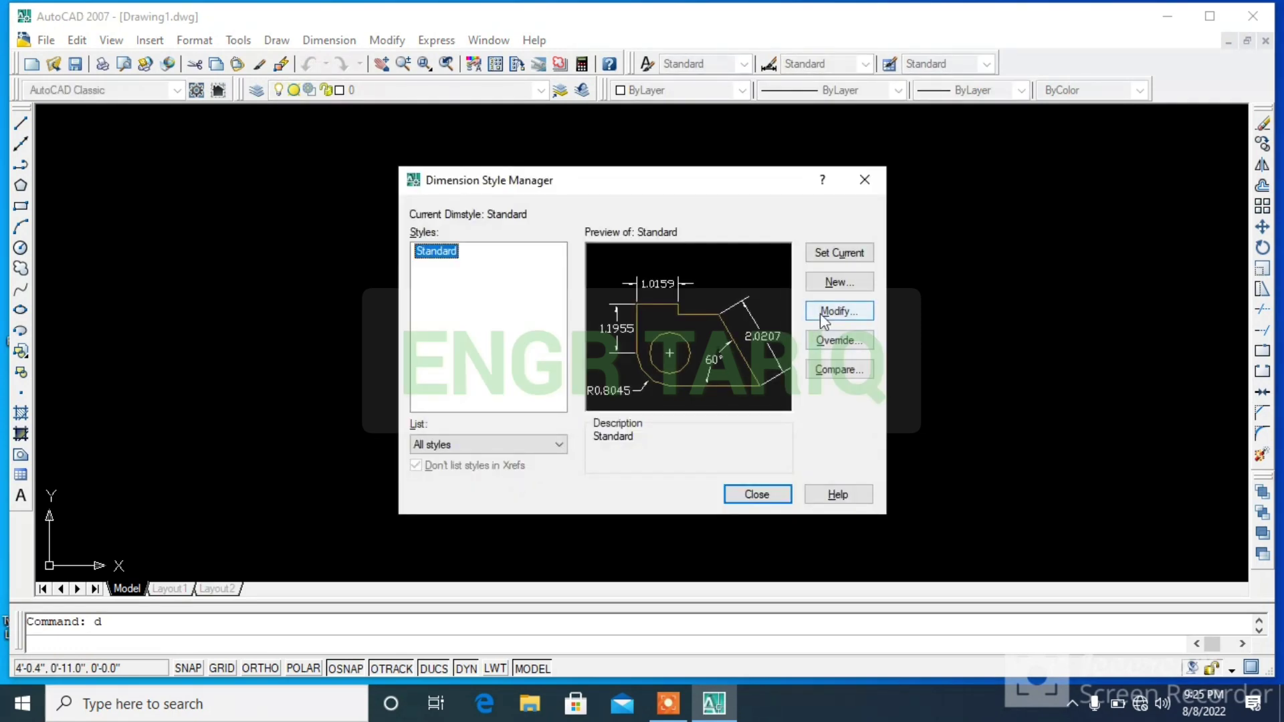
- Set the Standard dimension style's primary units to Engineering with 0'-0.0" precision
click(823, 313)
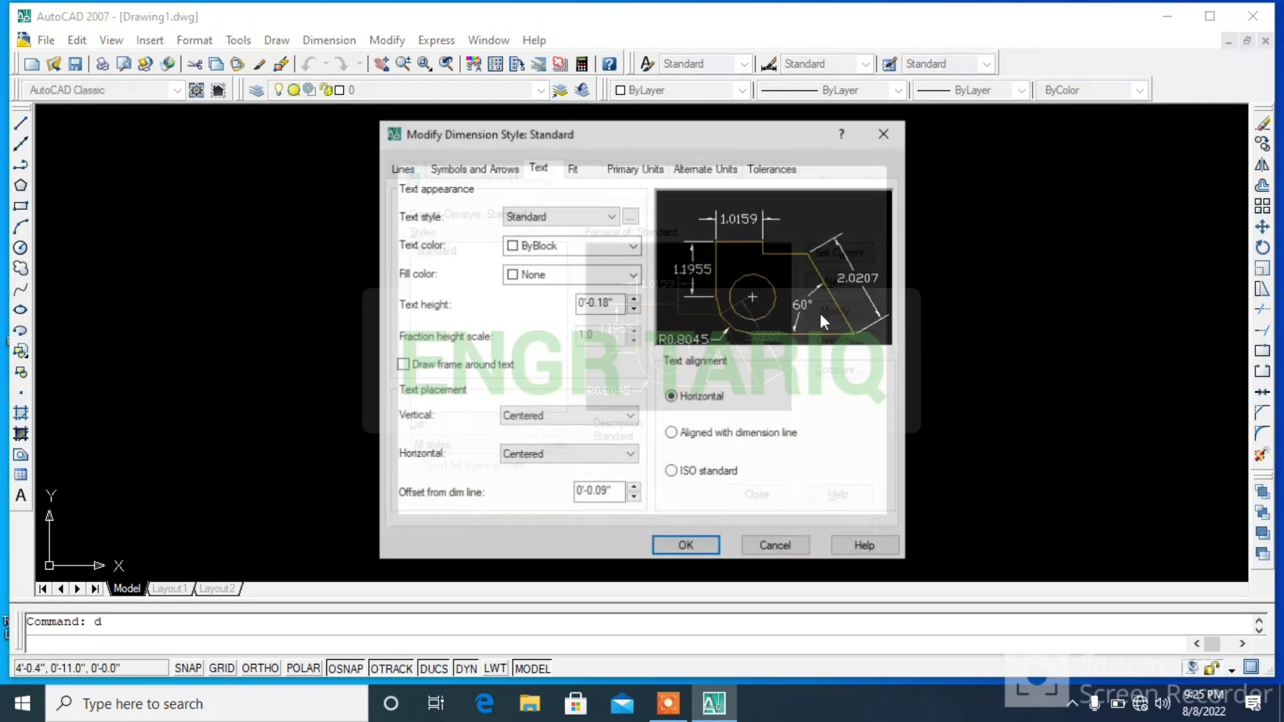
click(629, 169)
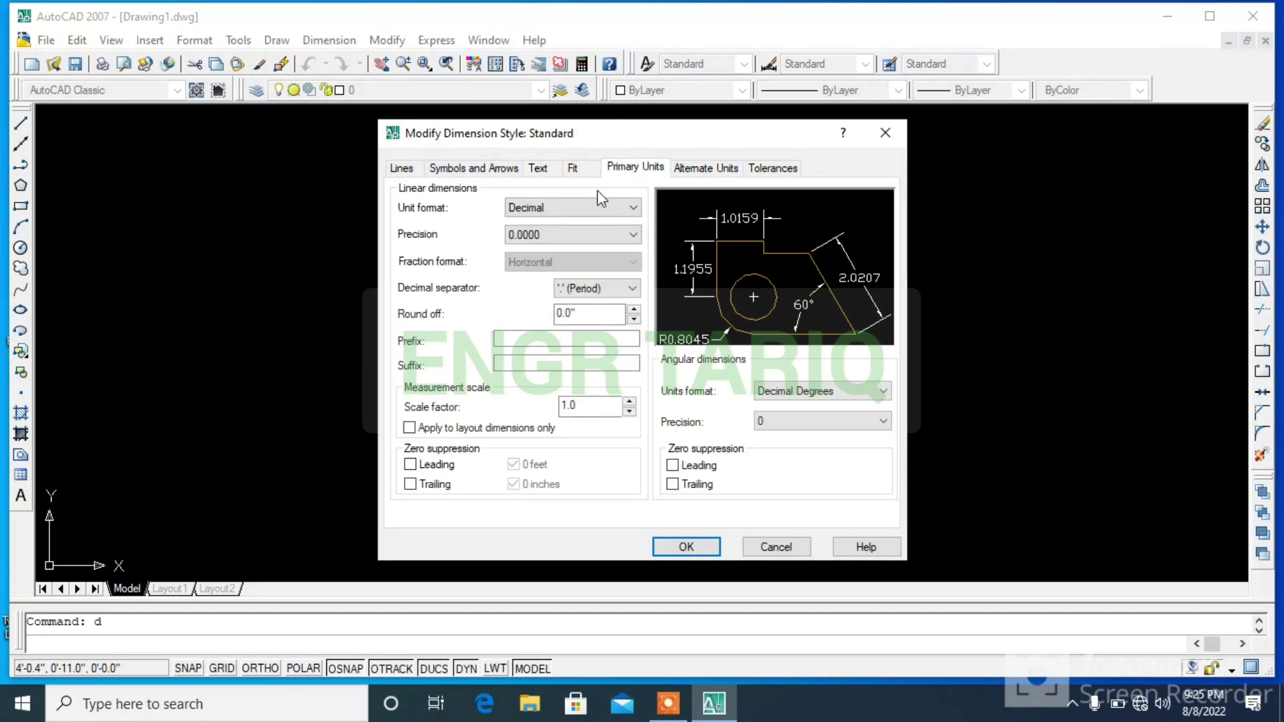
click(580, 207)
click(543, 248)
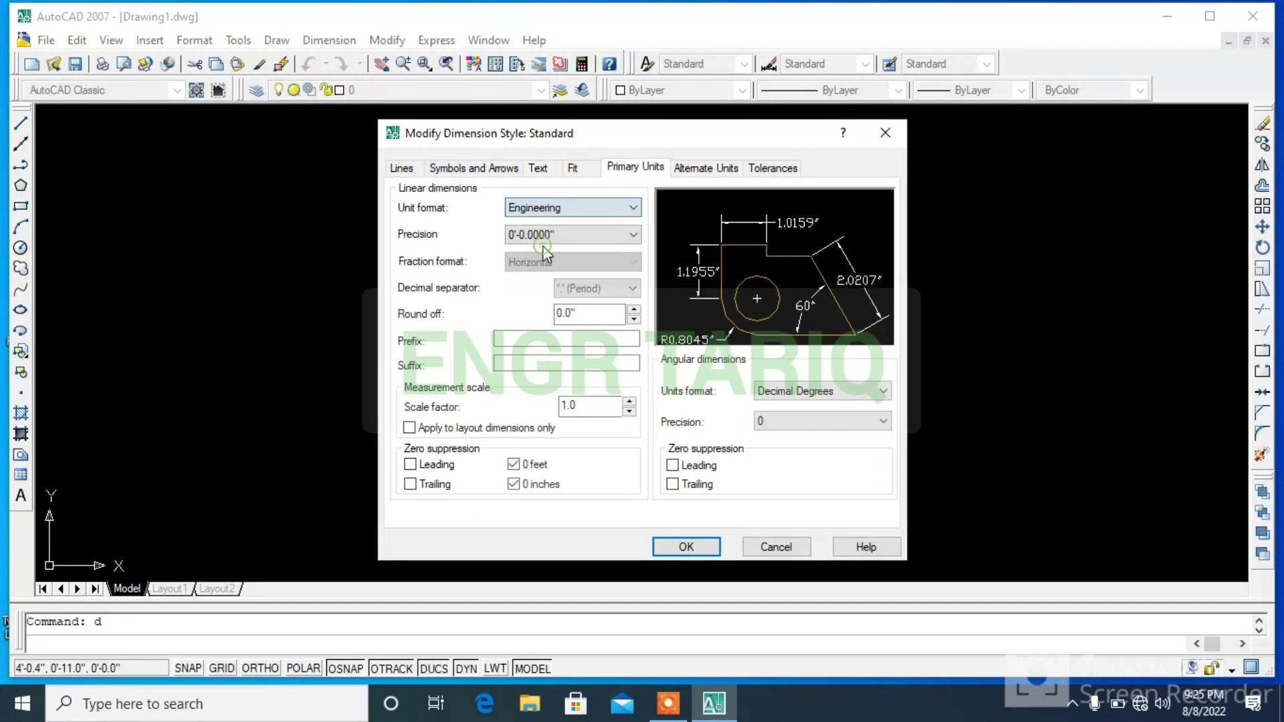
click(553, 235)
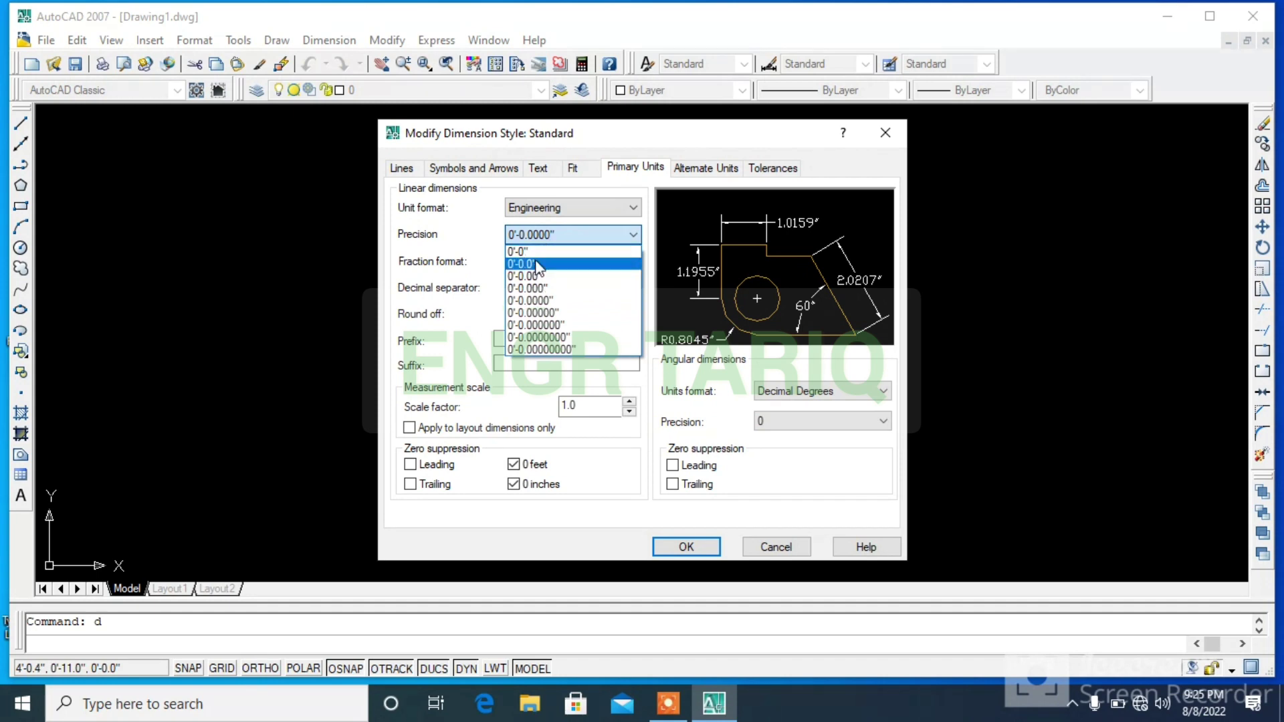
click(533, 265)
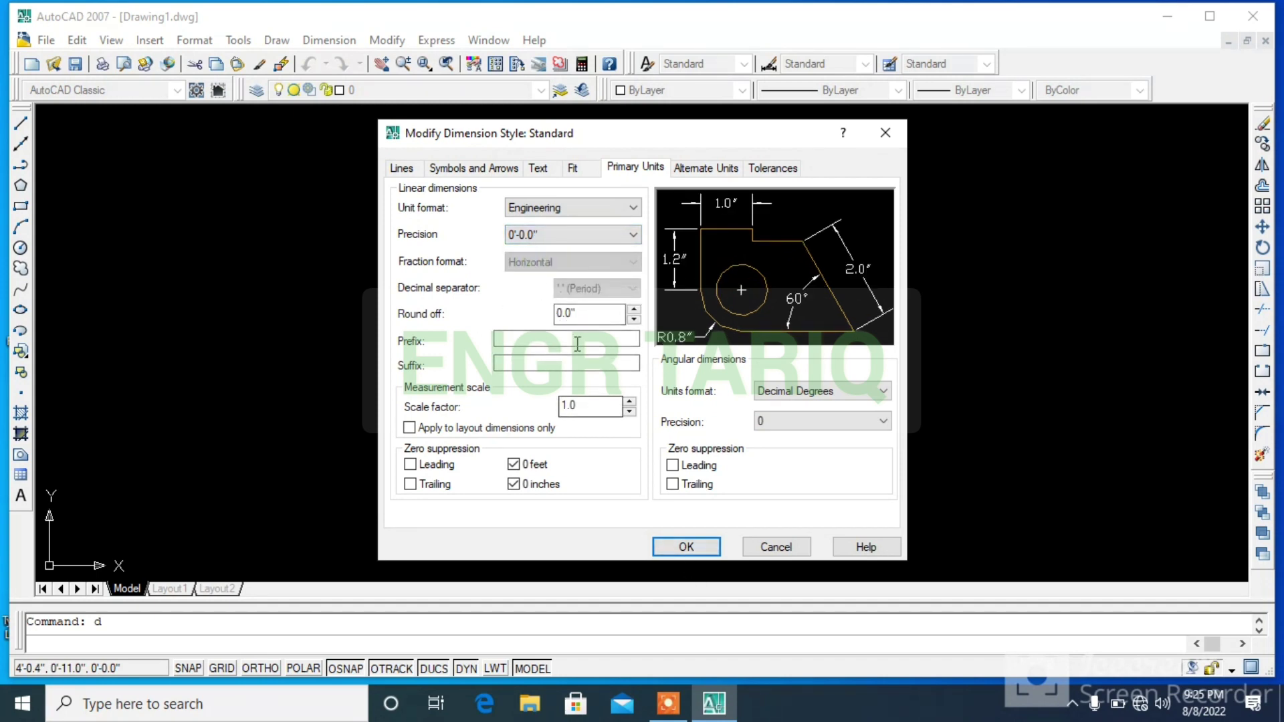
- Change the Standard text style's font to Verdana
click(539, 175)
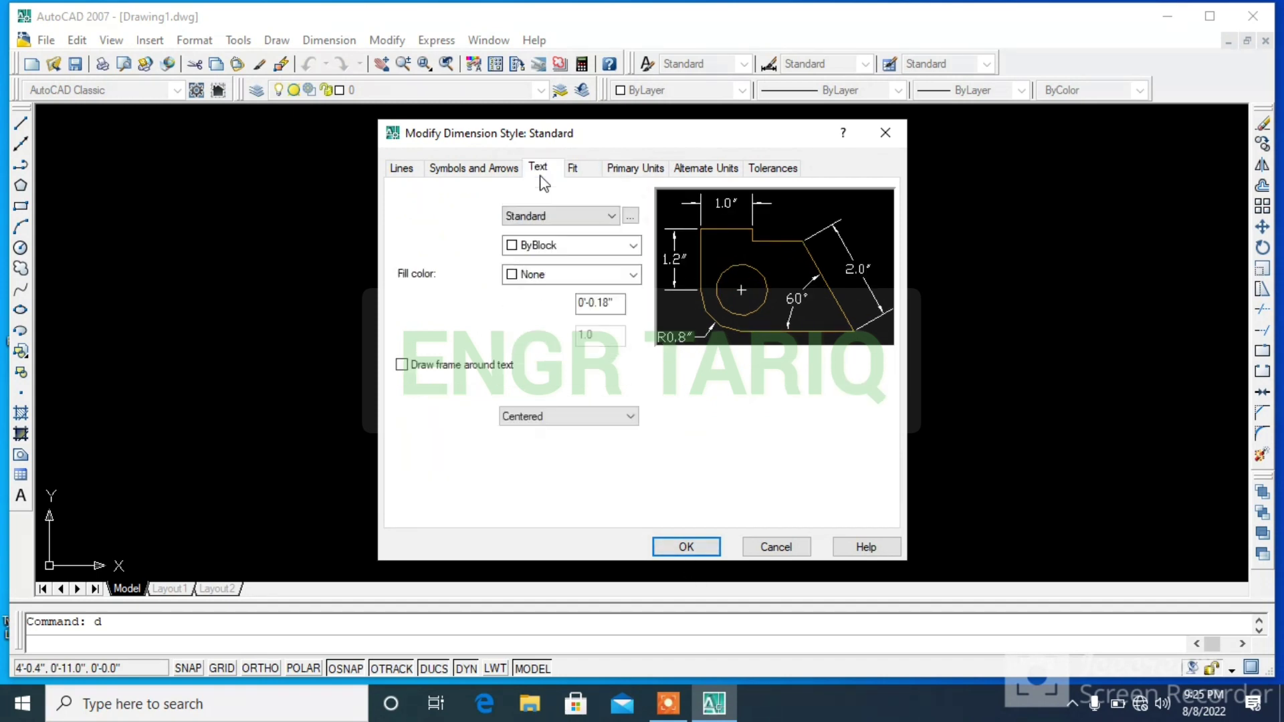
click(631, 216)
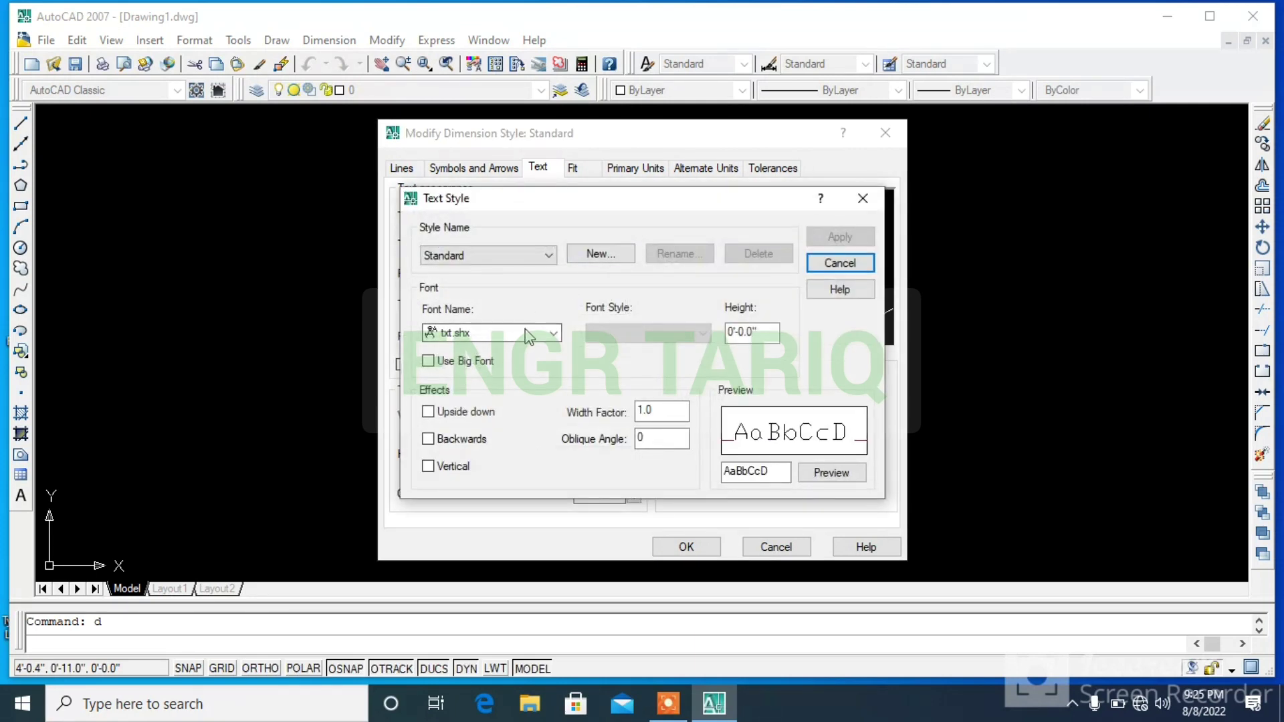
click(525, 333)
click(458, 376)
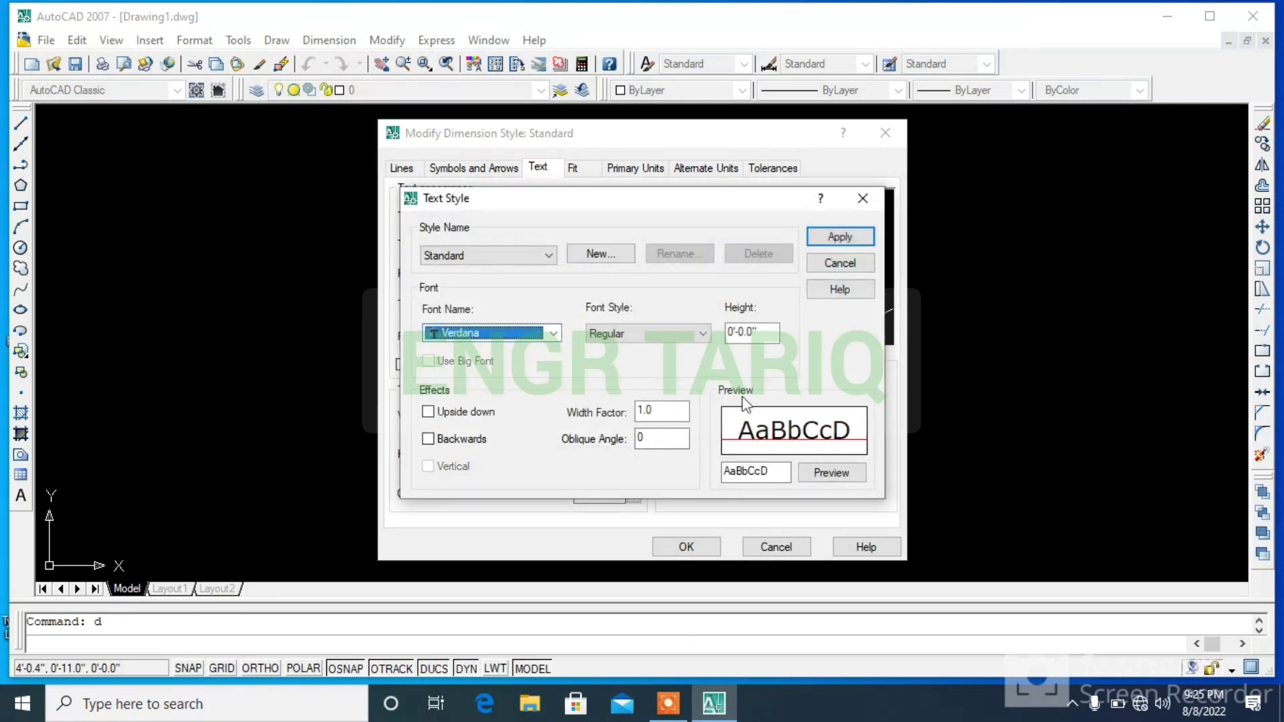
click(834, 239)
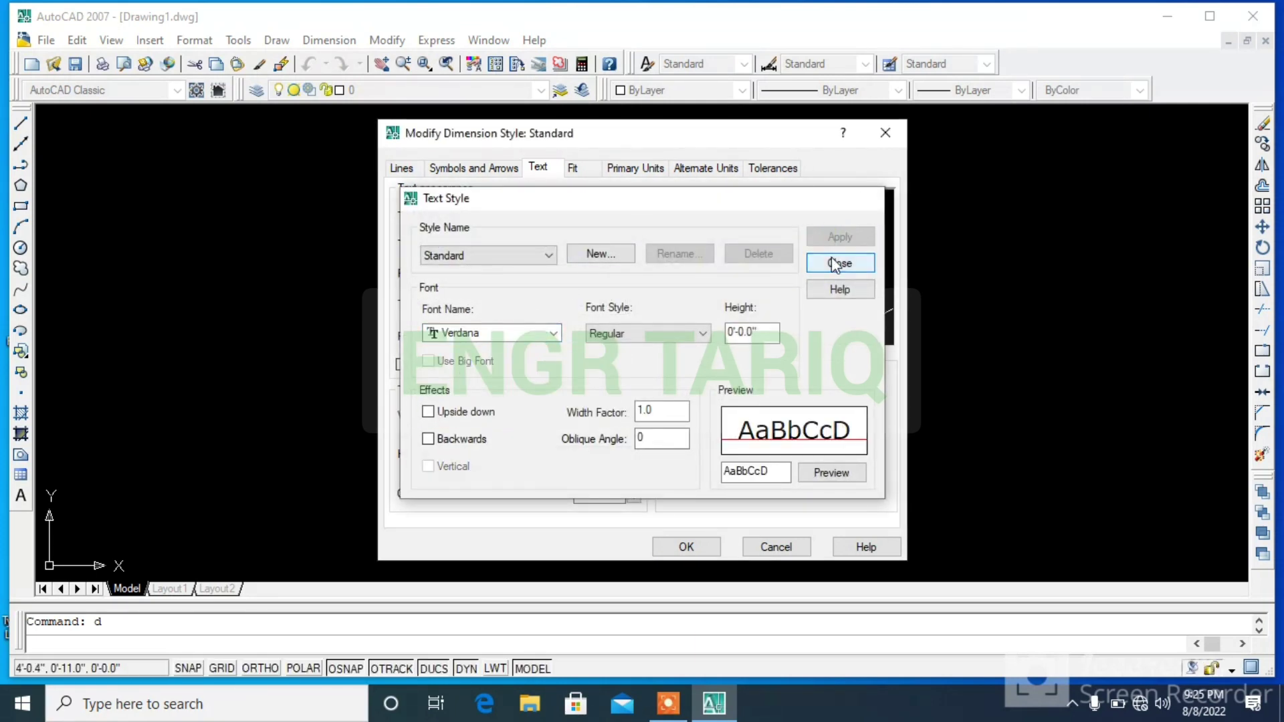
click(840, 263)
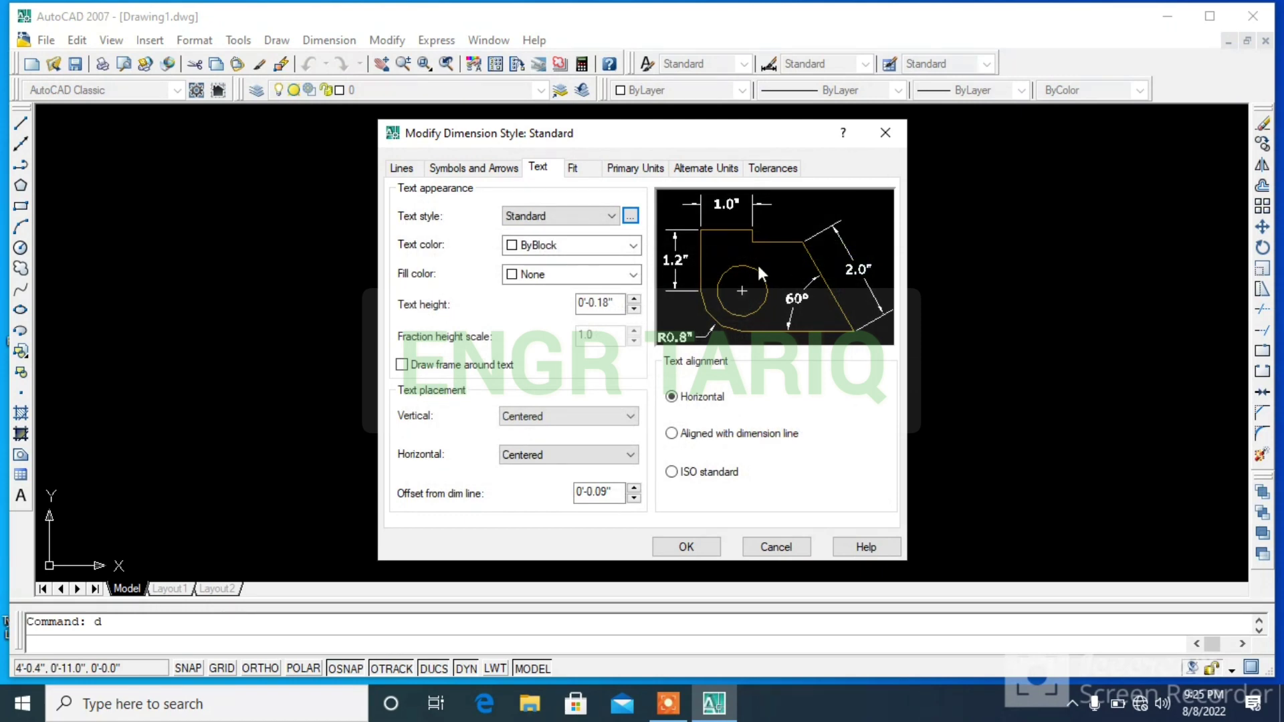
- Set the dimension text height to 0'-2.68" and make Standard the current style
click(634, 298)
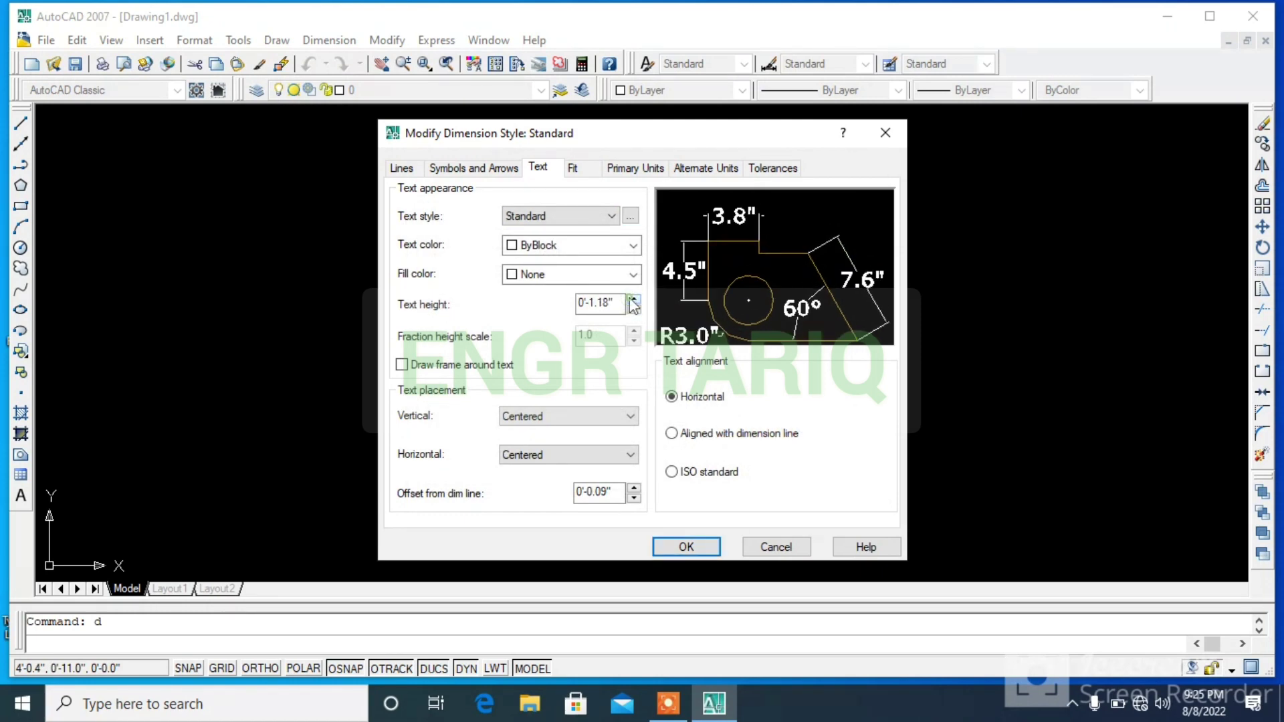
click(633, 299)
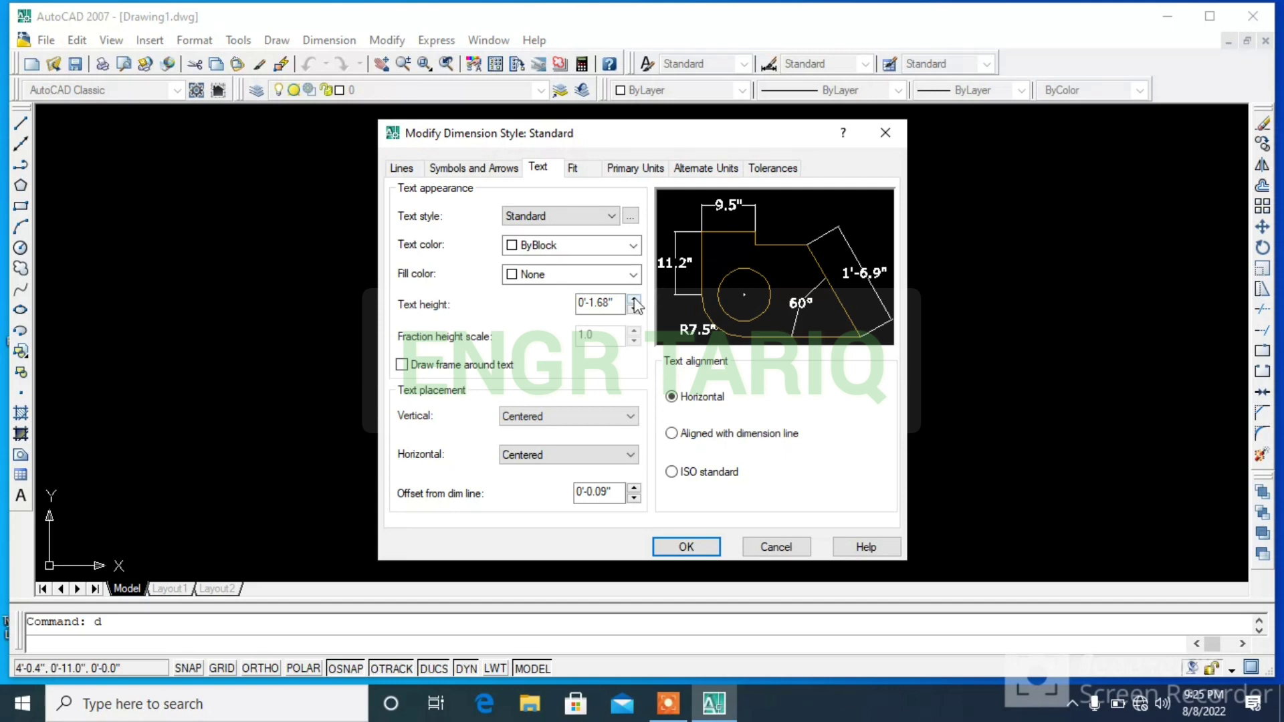
click(634, 299)
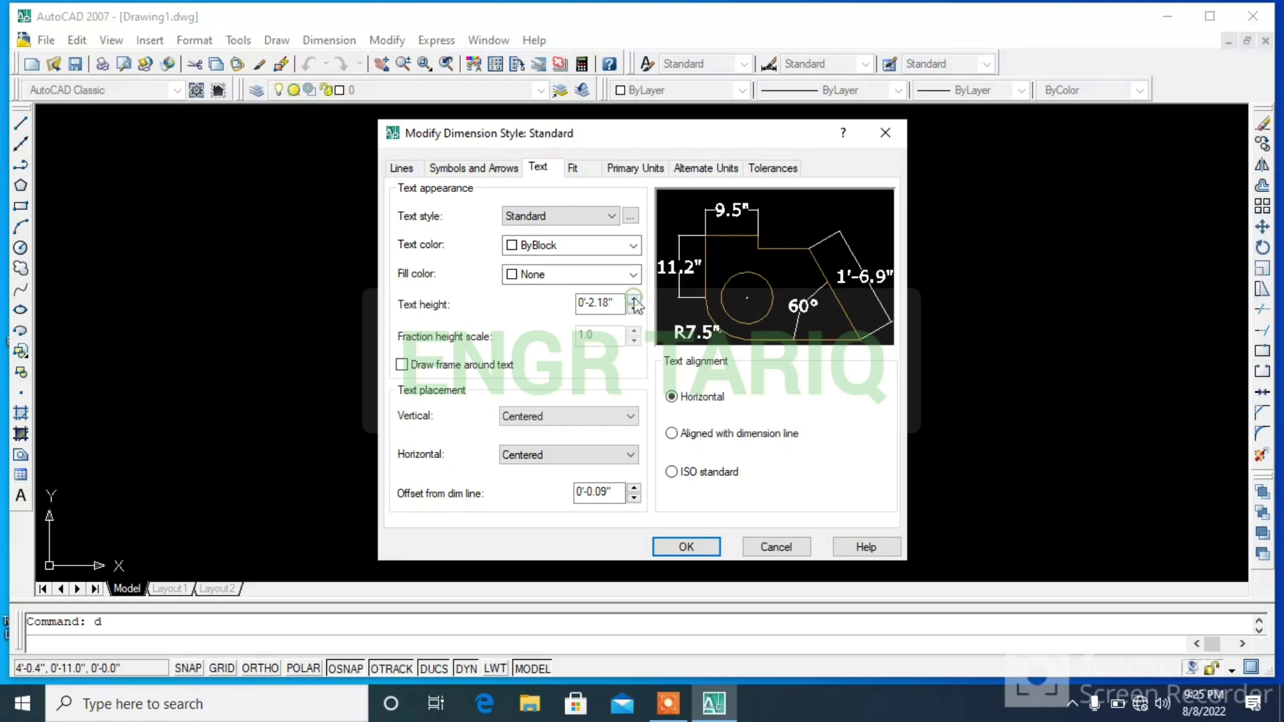
click(686, 547)
click(834, 257)
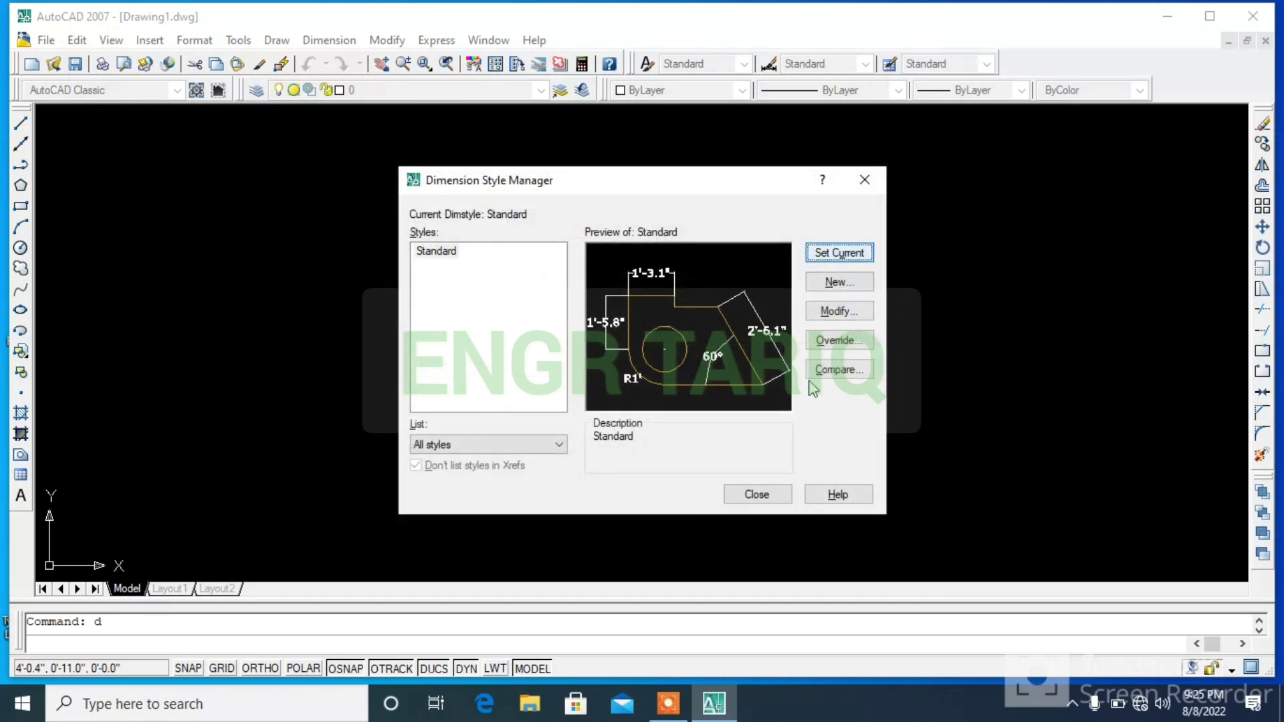
click(757, 495)
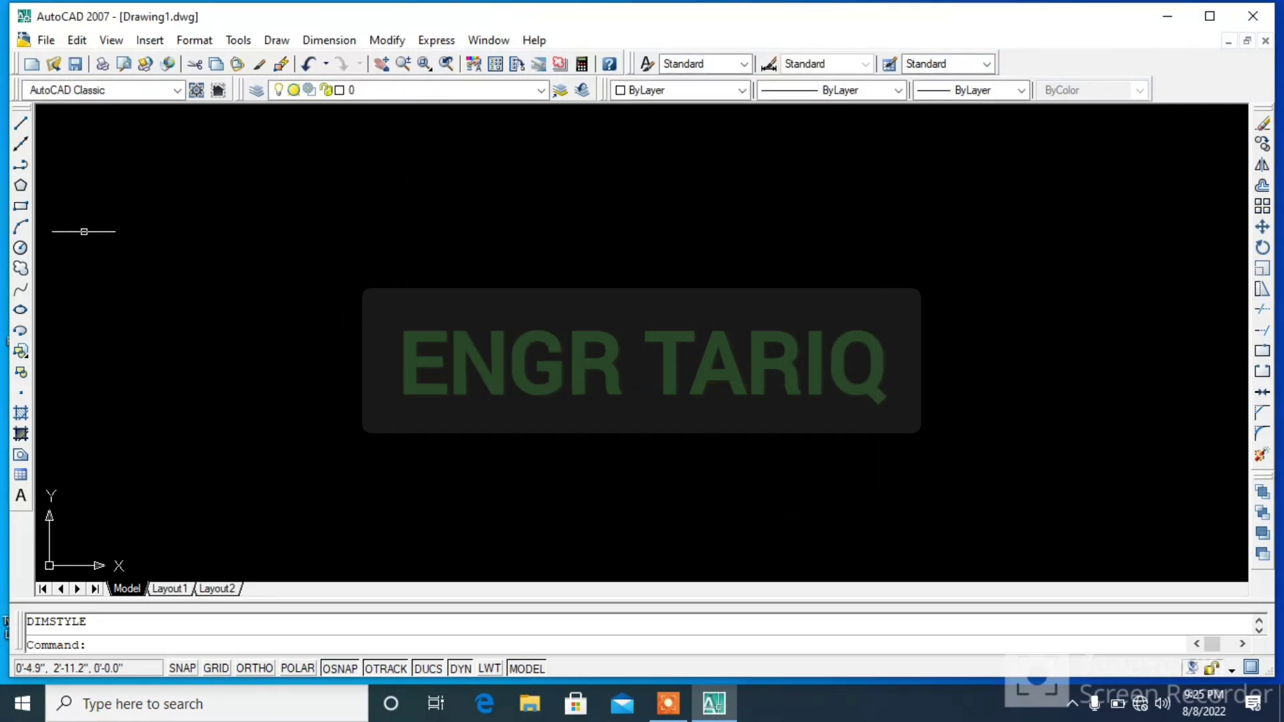
- Draw a small centre-radius circle near the upper left
click(21, 248)
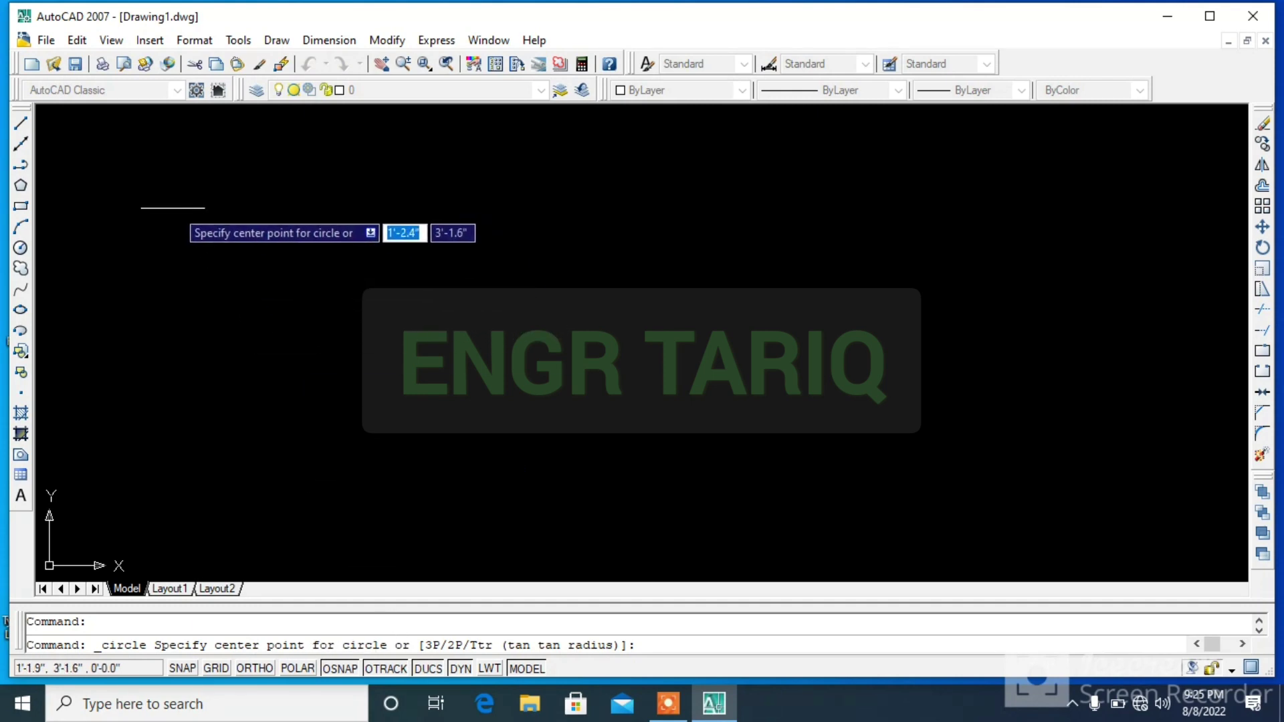
click(165, 208)
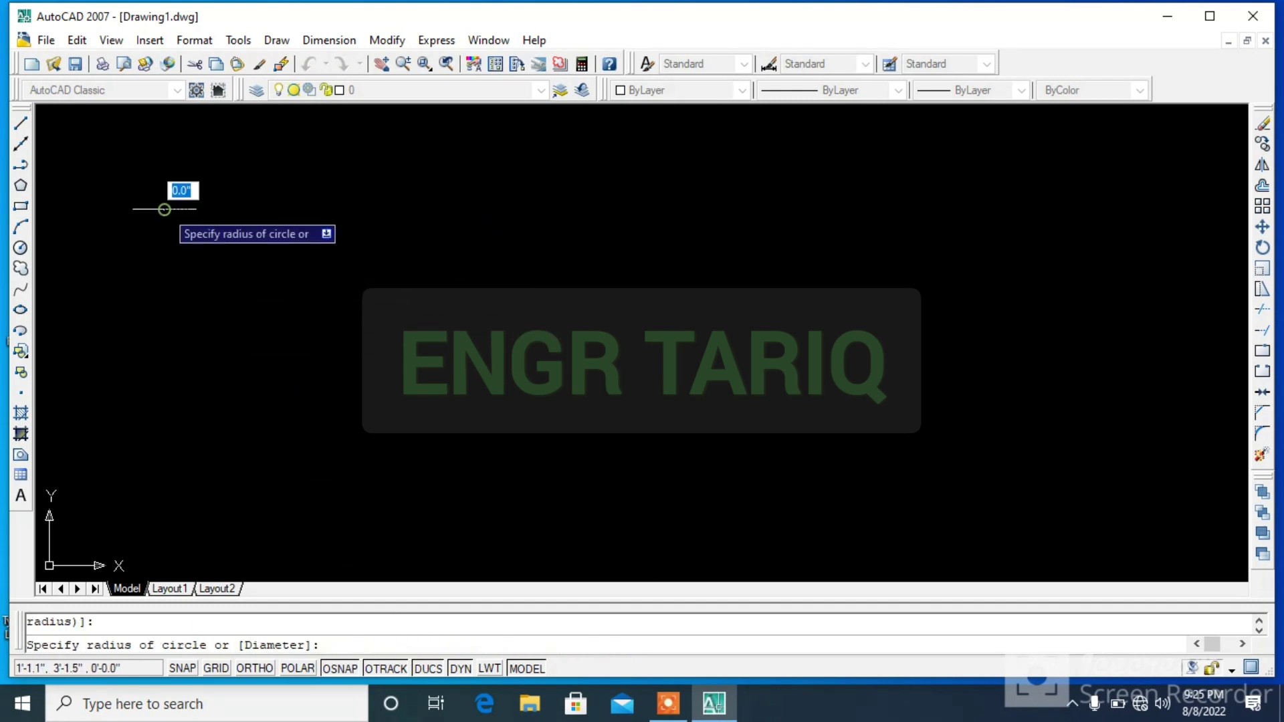
click(173, 257)
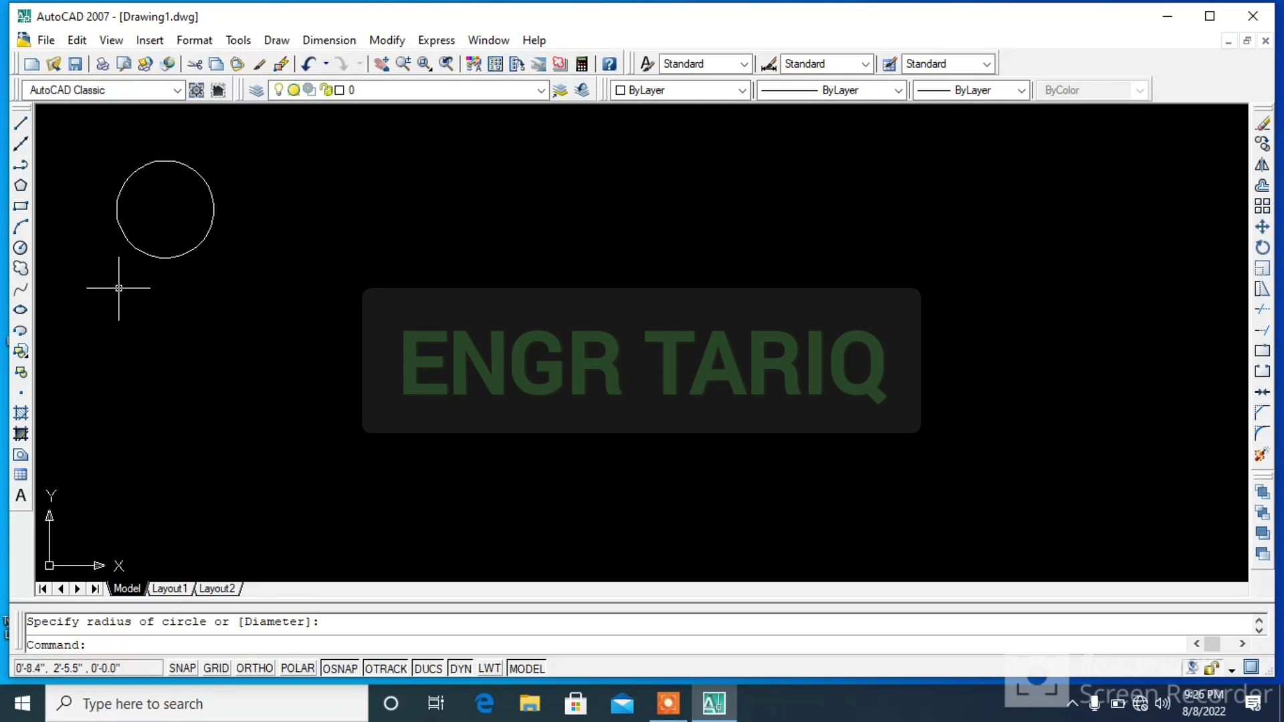
- Draw a second circle with a 4' radius to the right
click(20, 247)
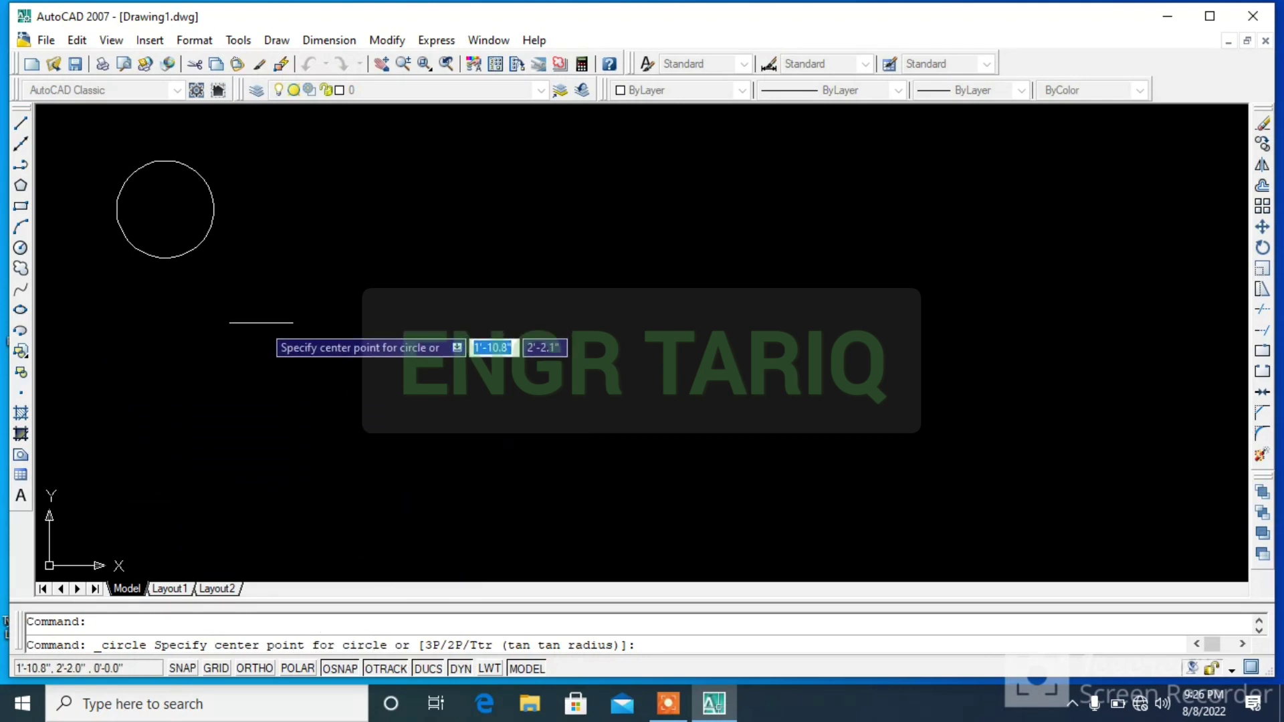
click(385, 293)
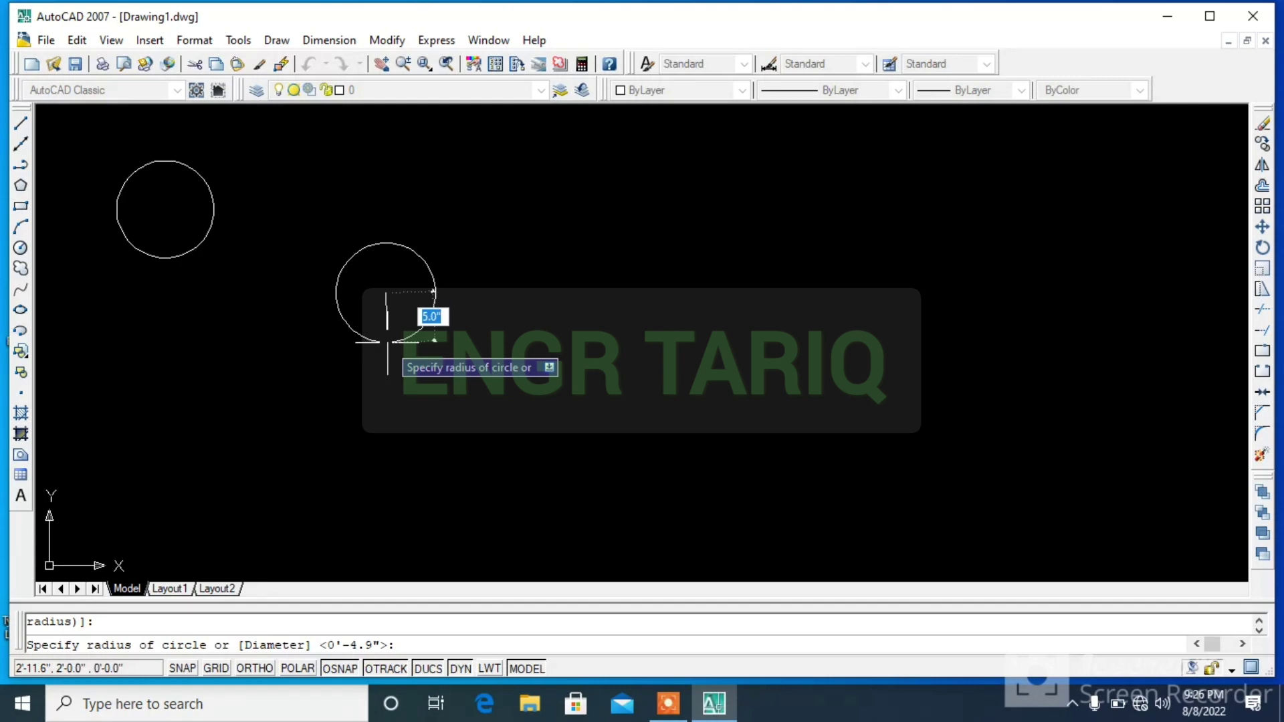
text(4)
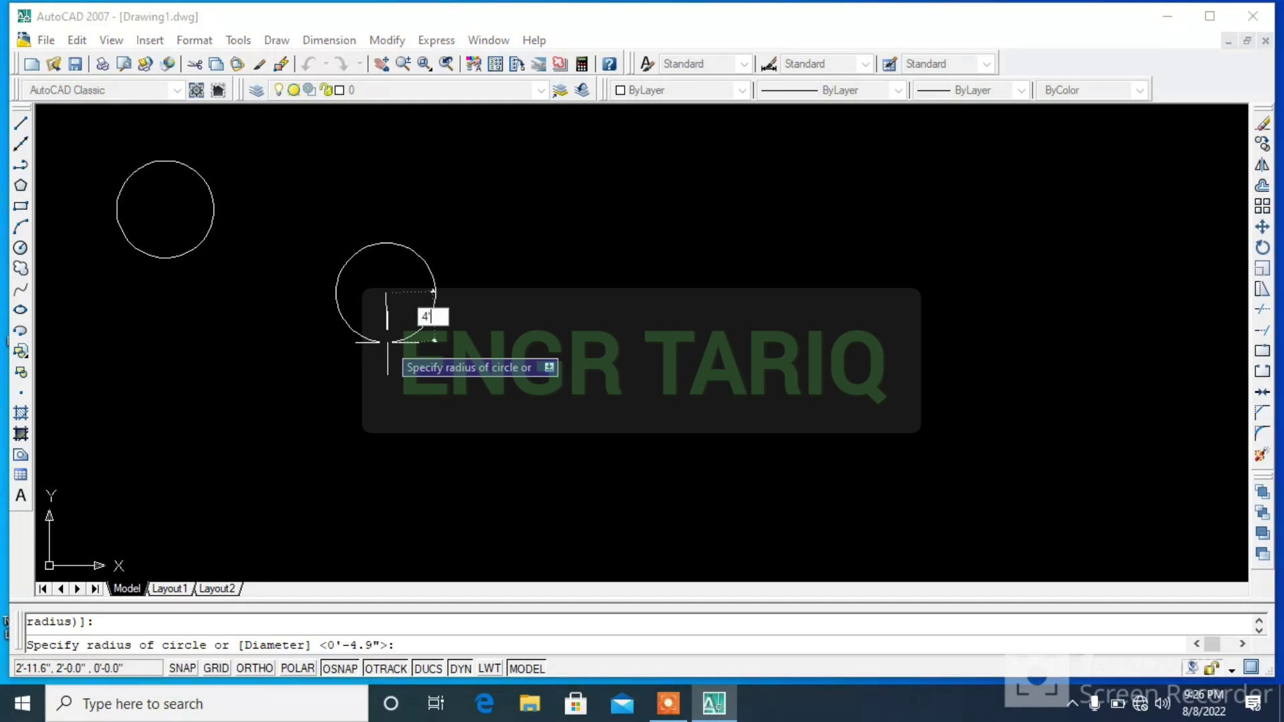
key(Return)
key(Return)
- Zoom out and turn off the UCS icon
key(Escape)
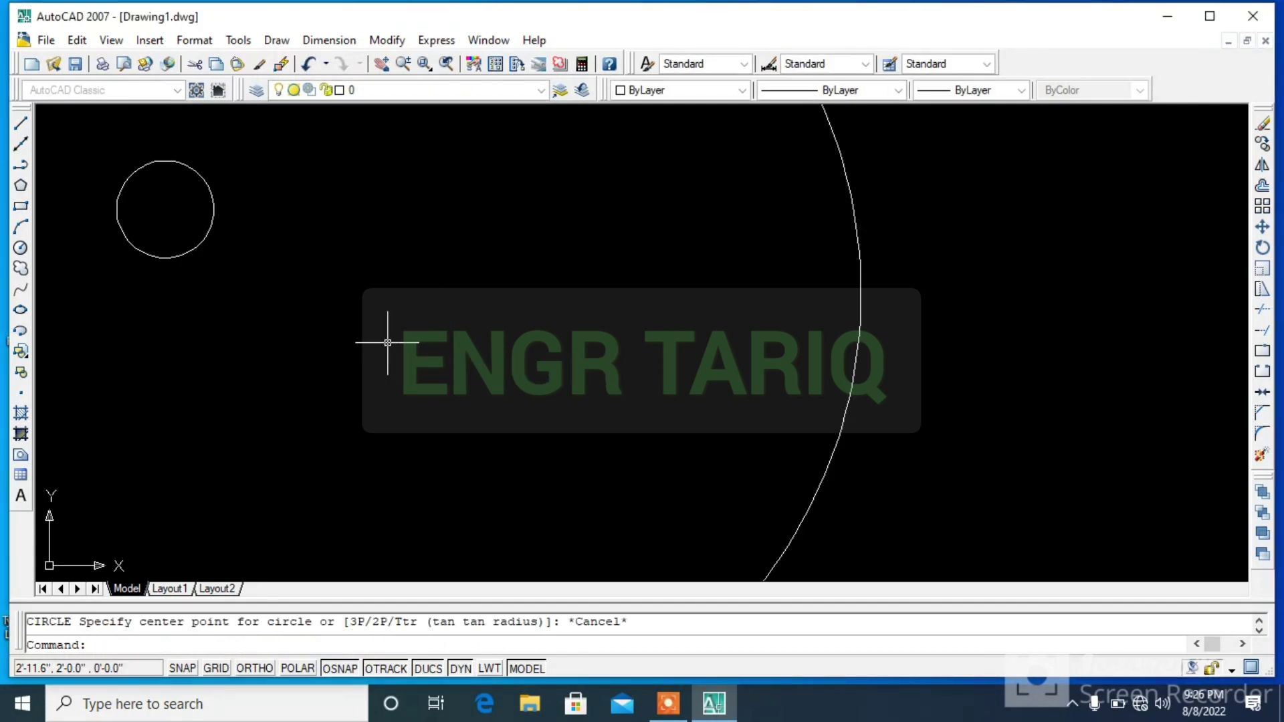
text(z)
key(Return)
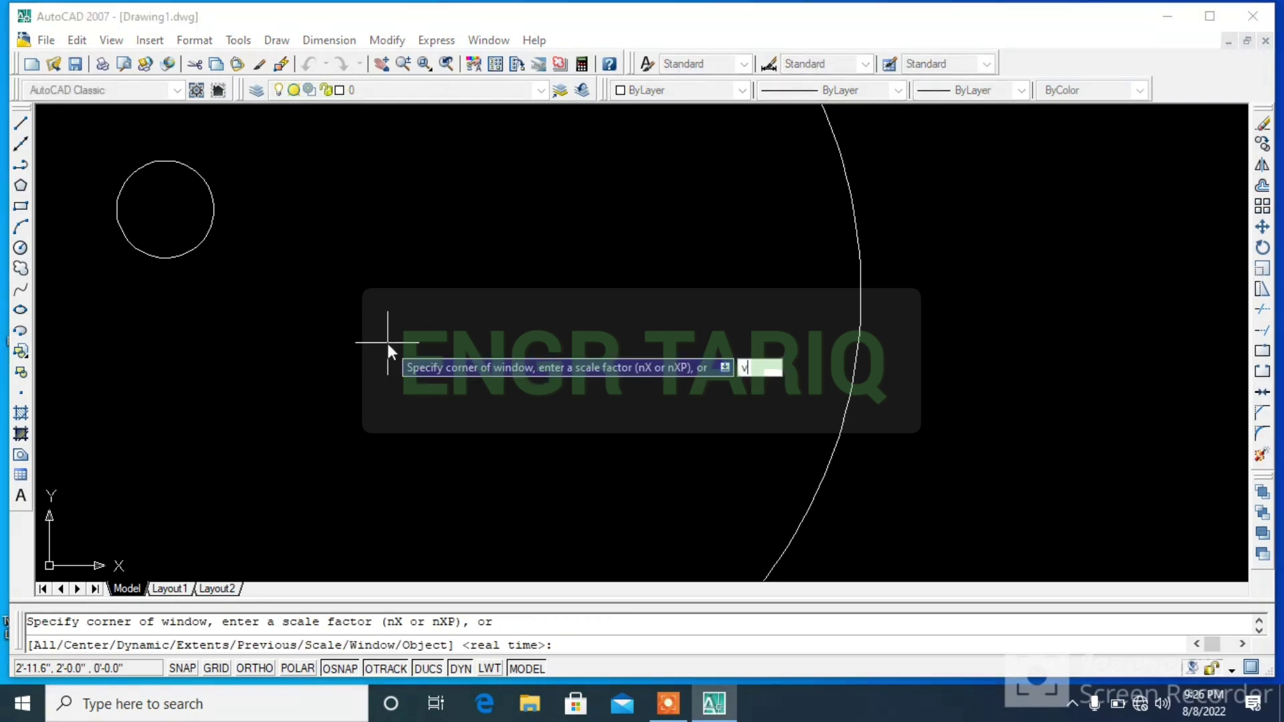
text(v)
key(Return)
key(Escape)
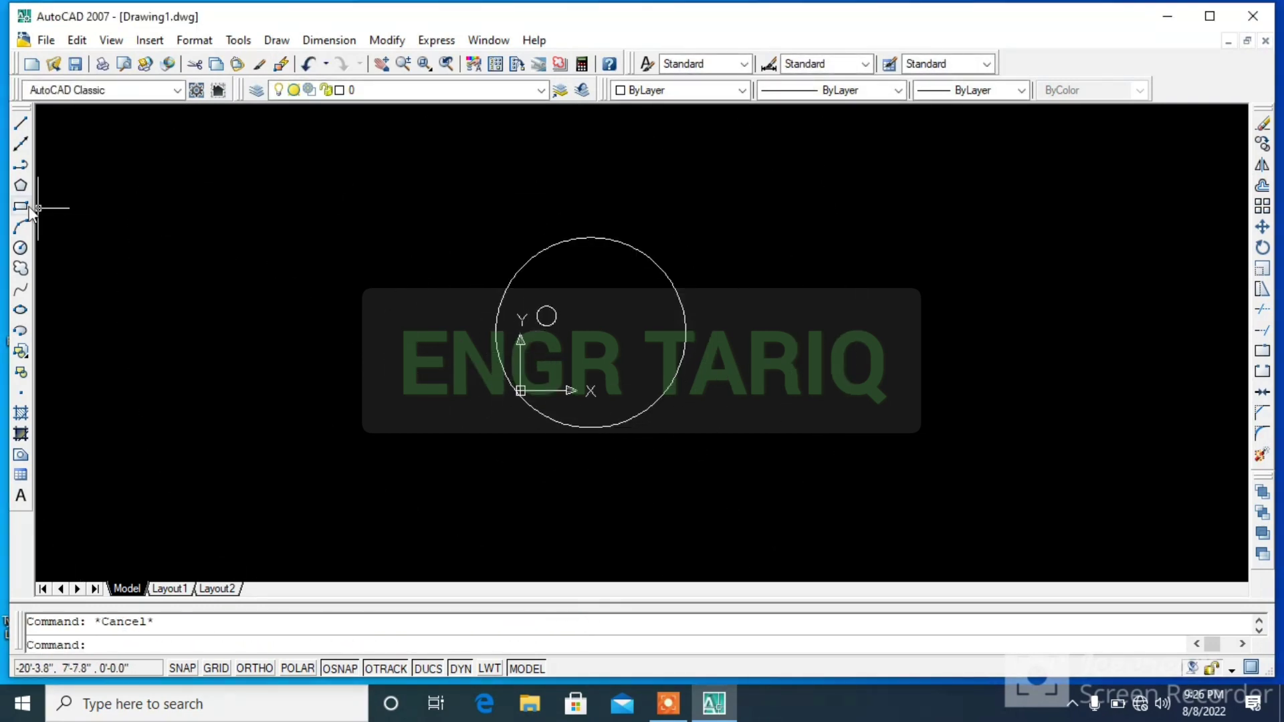
click(107, 40)
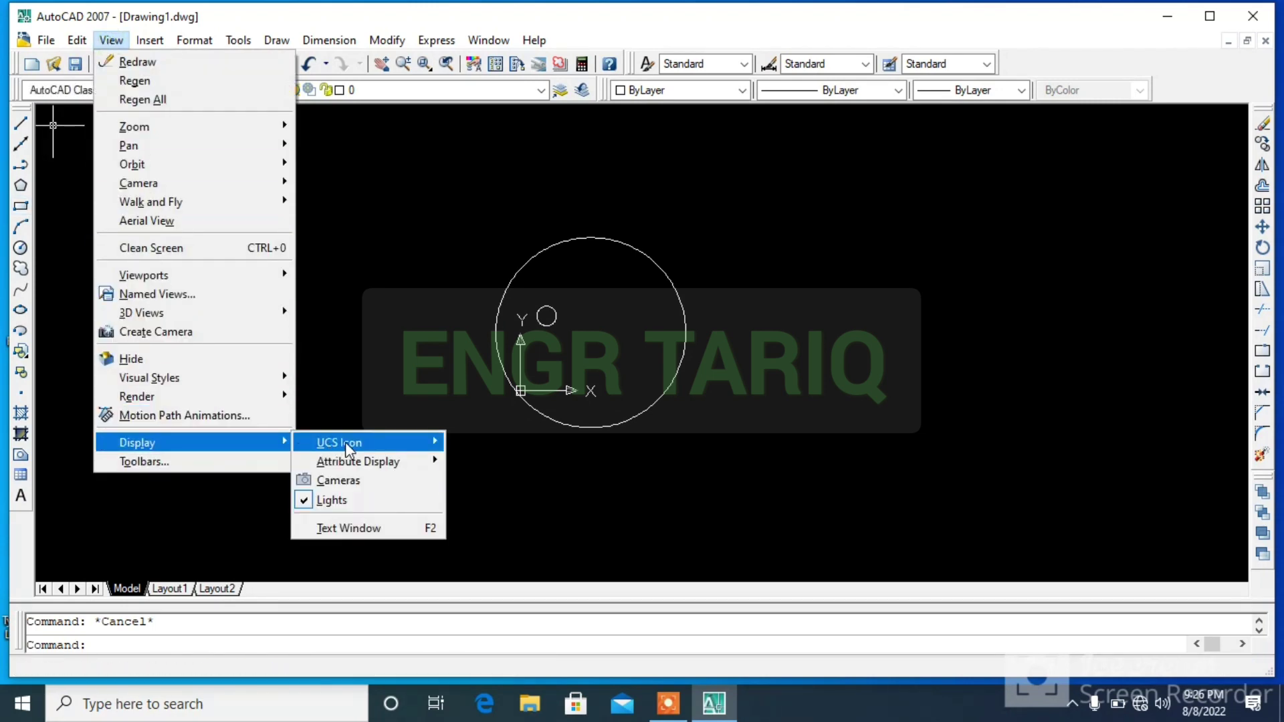
mouse_move(339, 443)
click(474, 443)
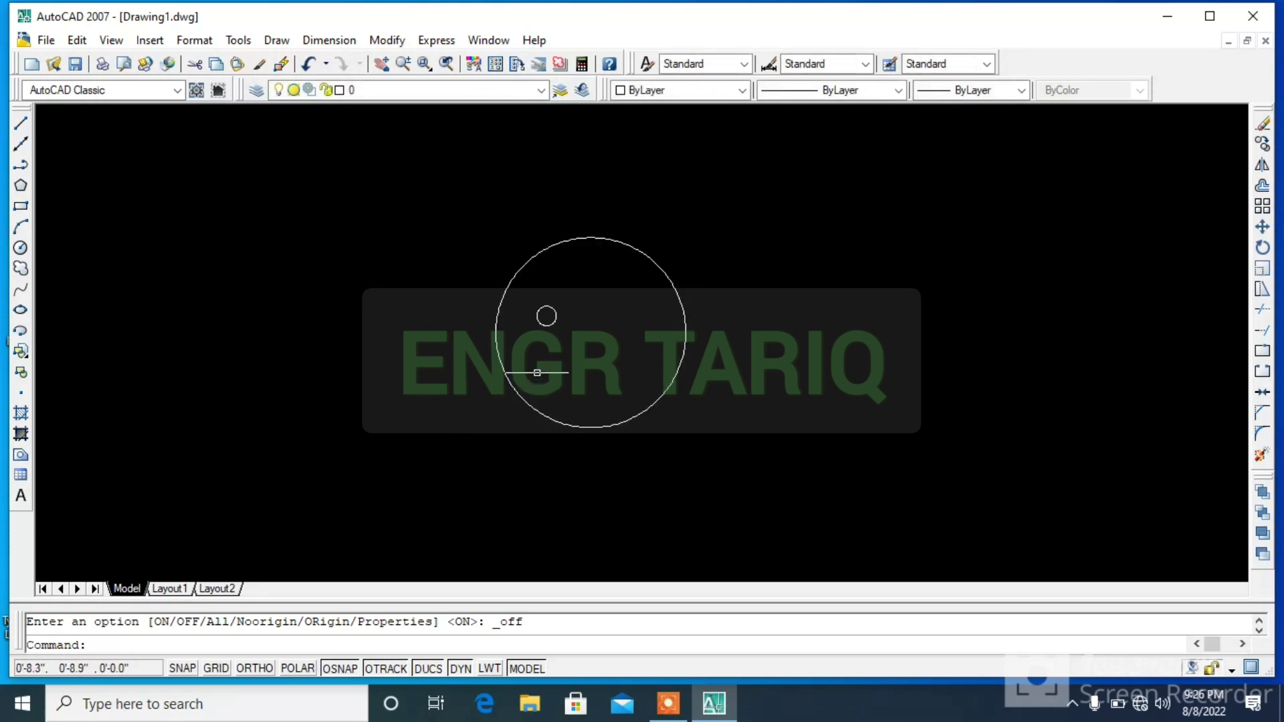
- Delete the small circle inside the large 4' circle
click(546, 314)
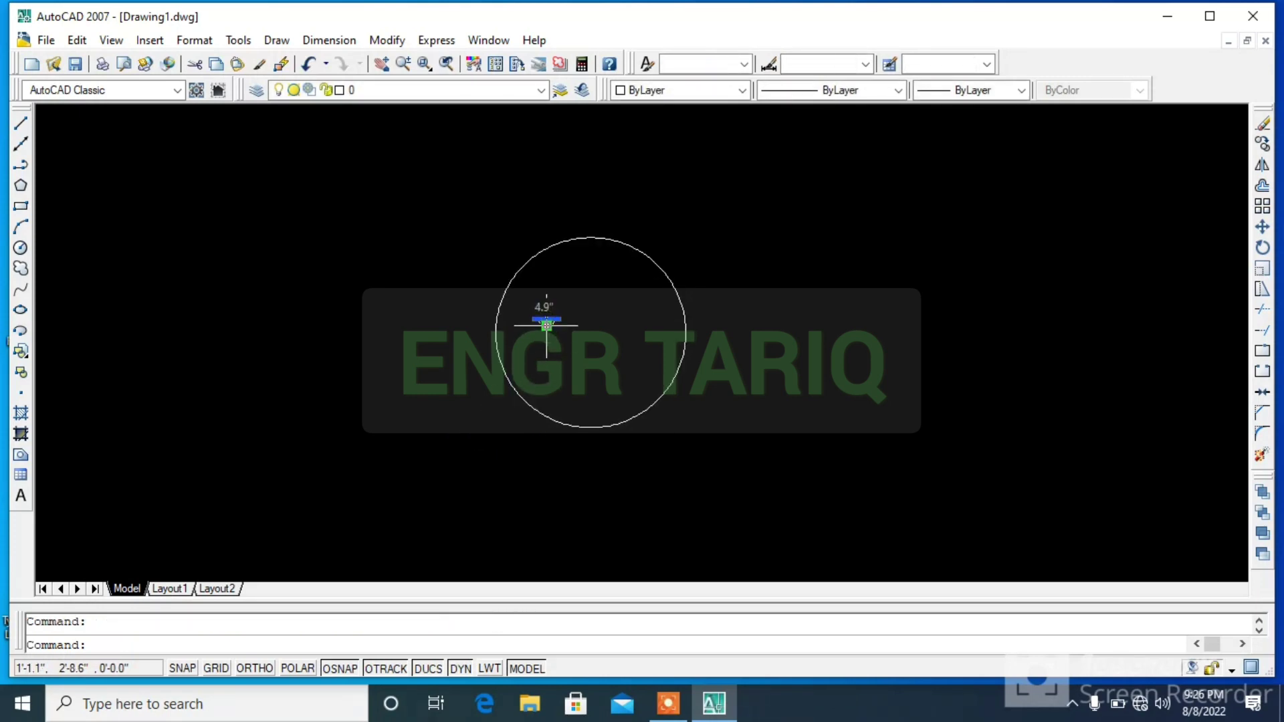
key(Delete)
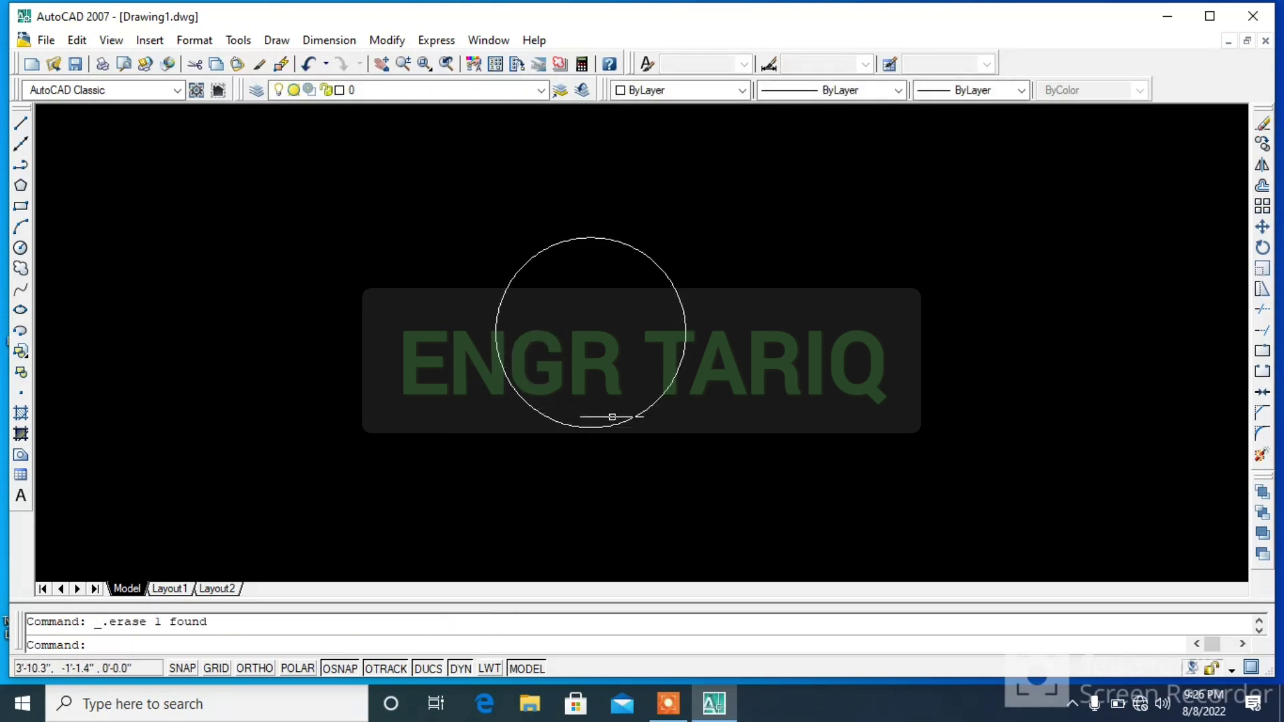
click(589, 239)
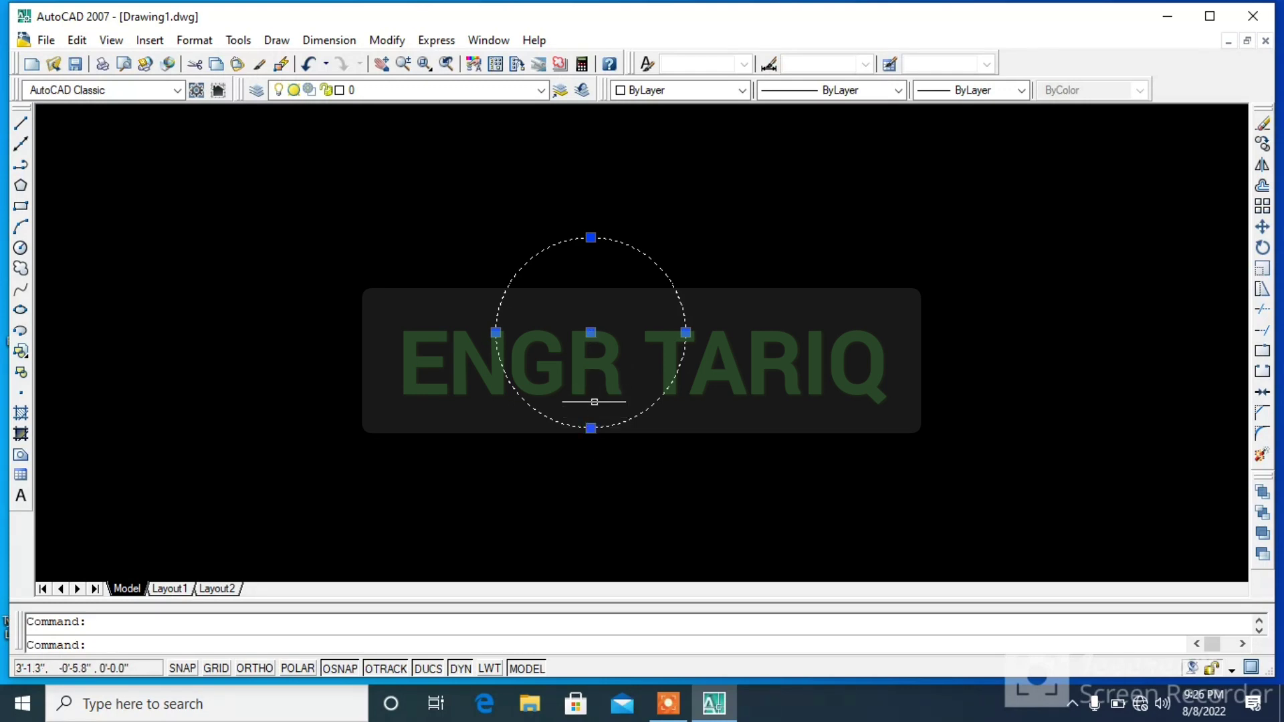
key(Escape)
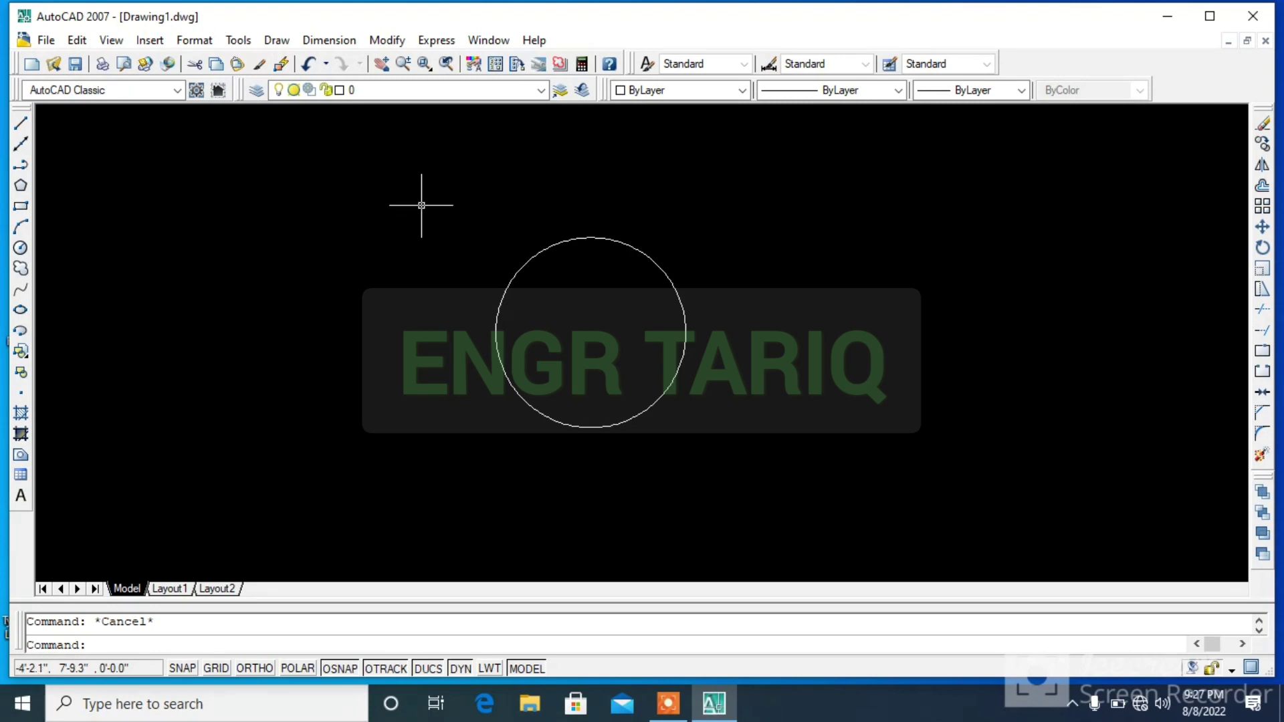
- Add an R4' radius dimension to the large circle, placed on its left
click(331, 41)
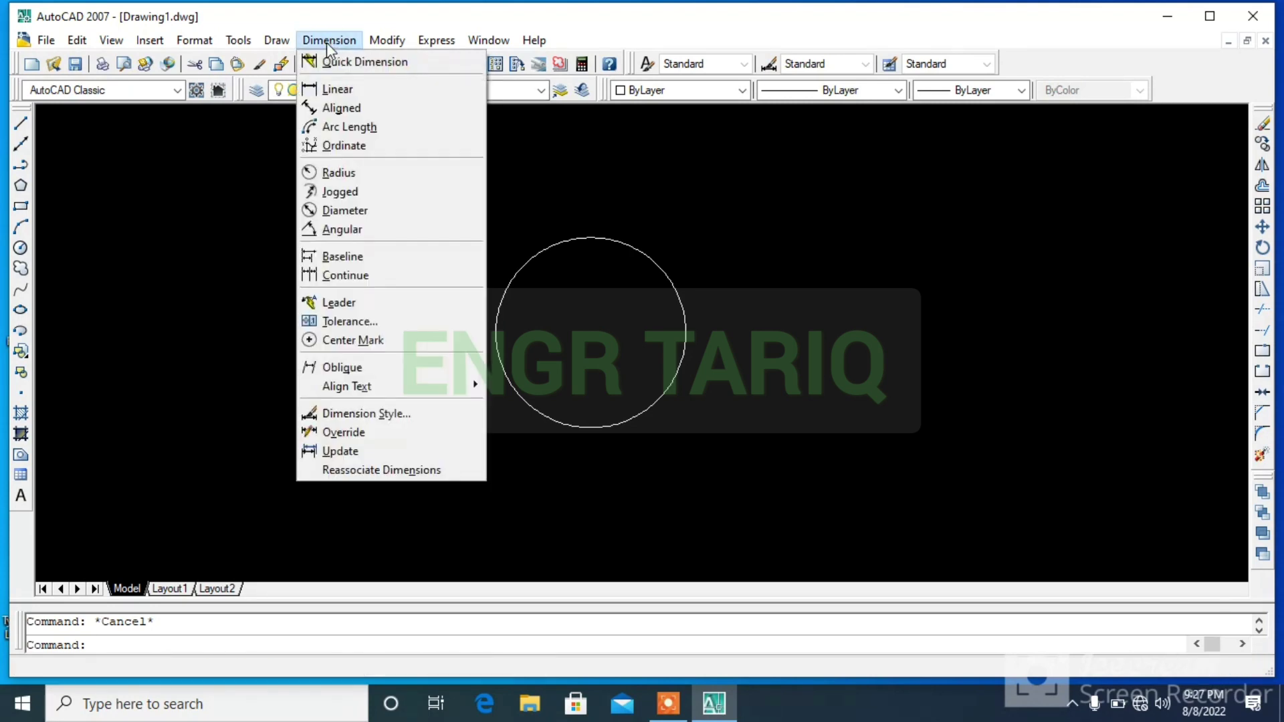
click(347, 175)
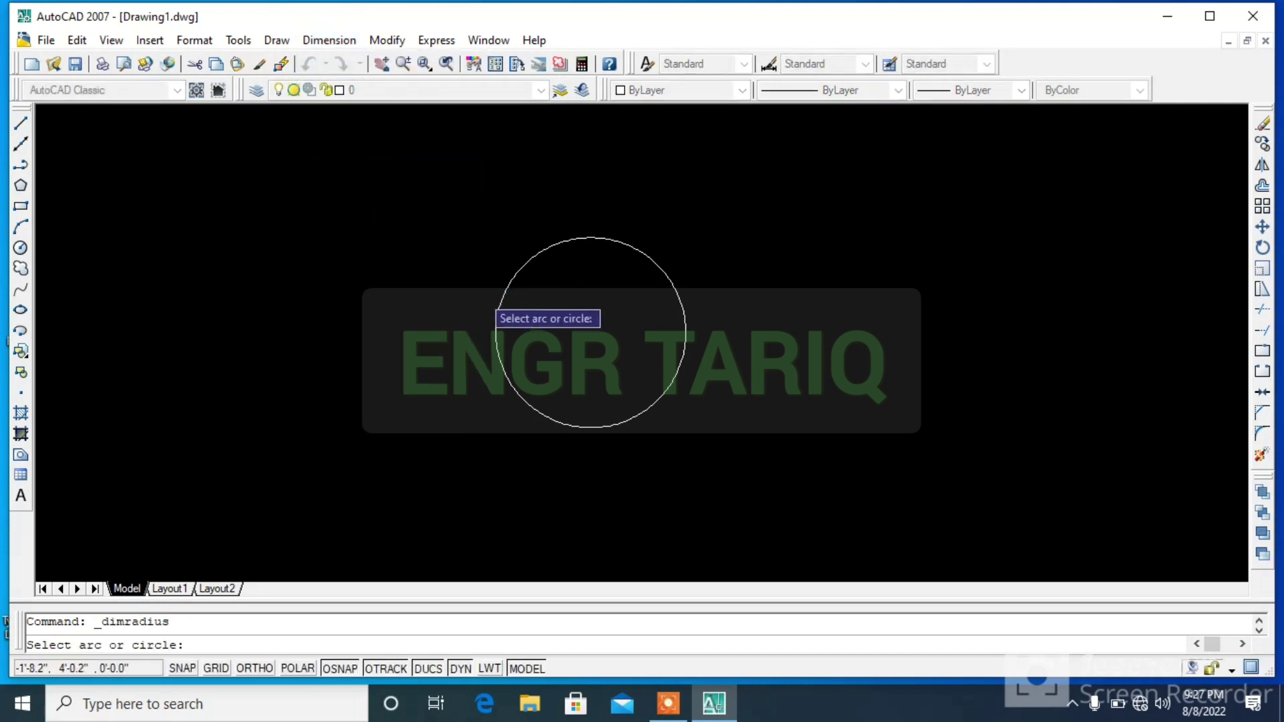
click(496, 327)
click(395, 328)
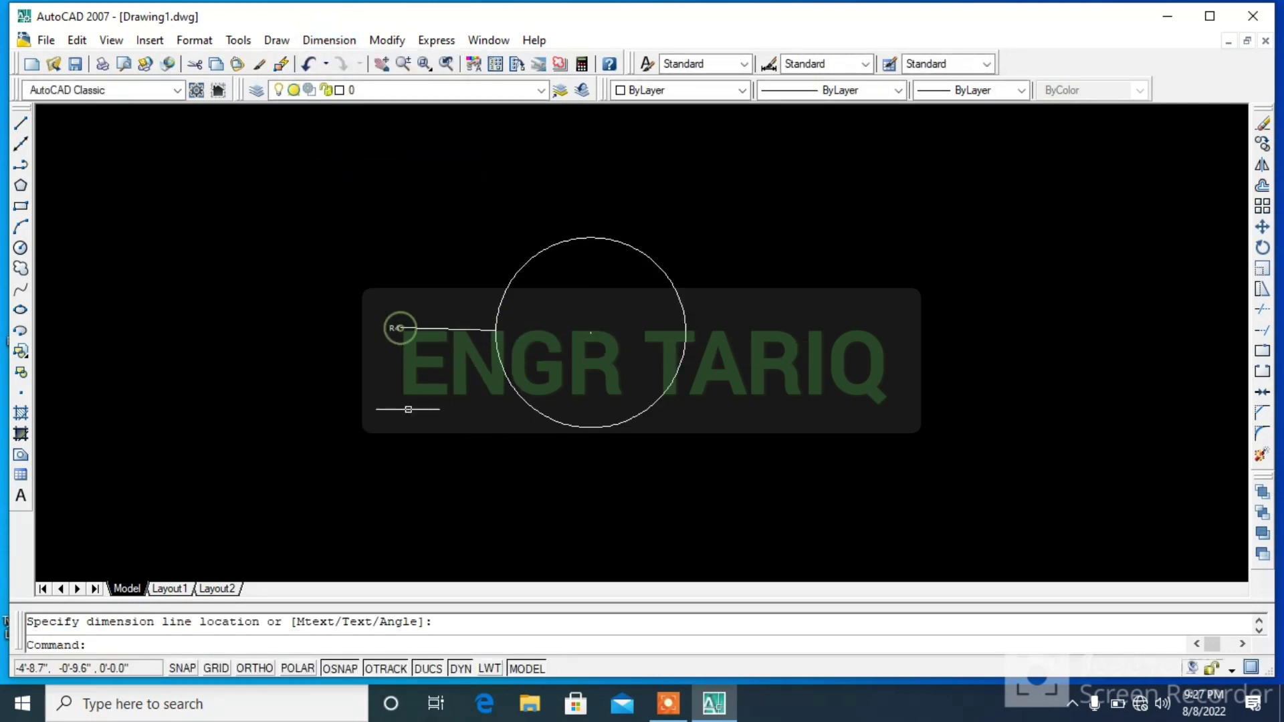
- Zoom in to inspect the R4' label, then zoom back out to the whole circle
text(z)
key(Return)
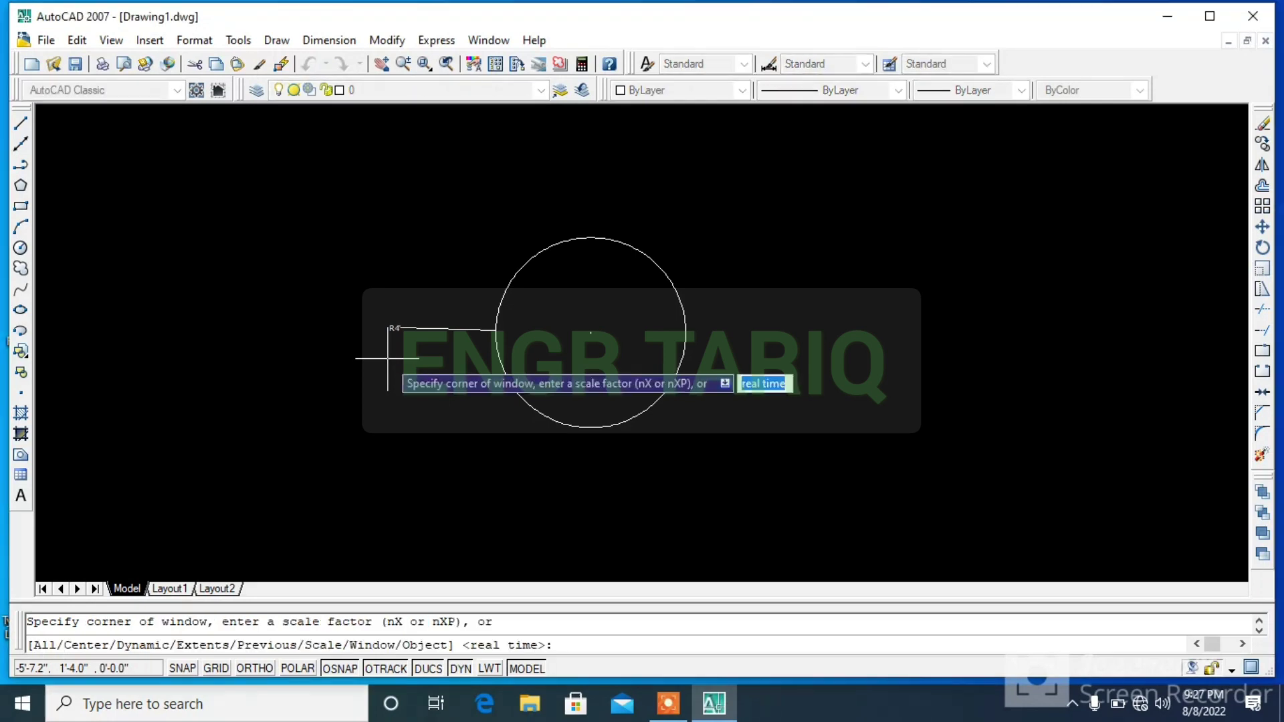
click(371, 301)
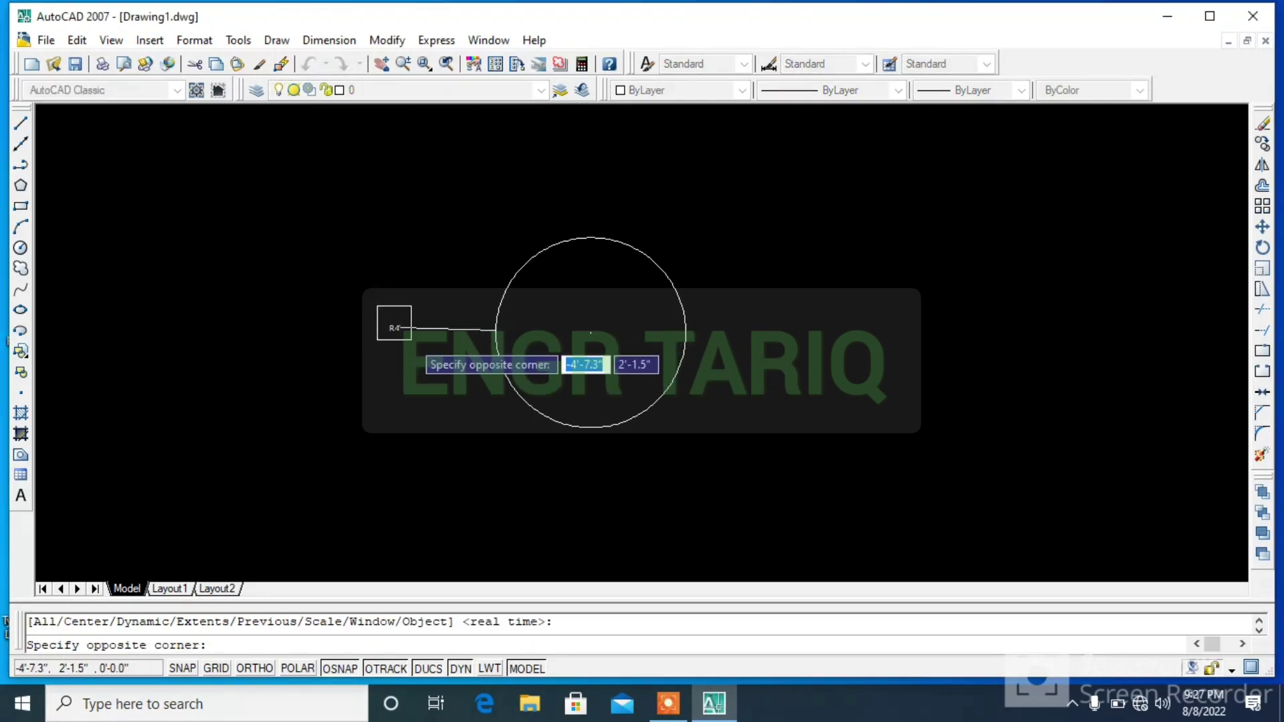
click(411, 340)
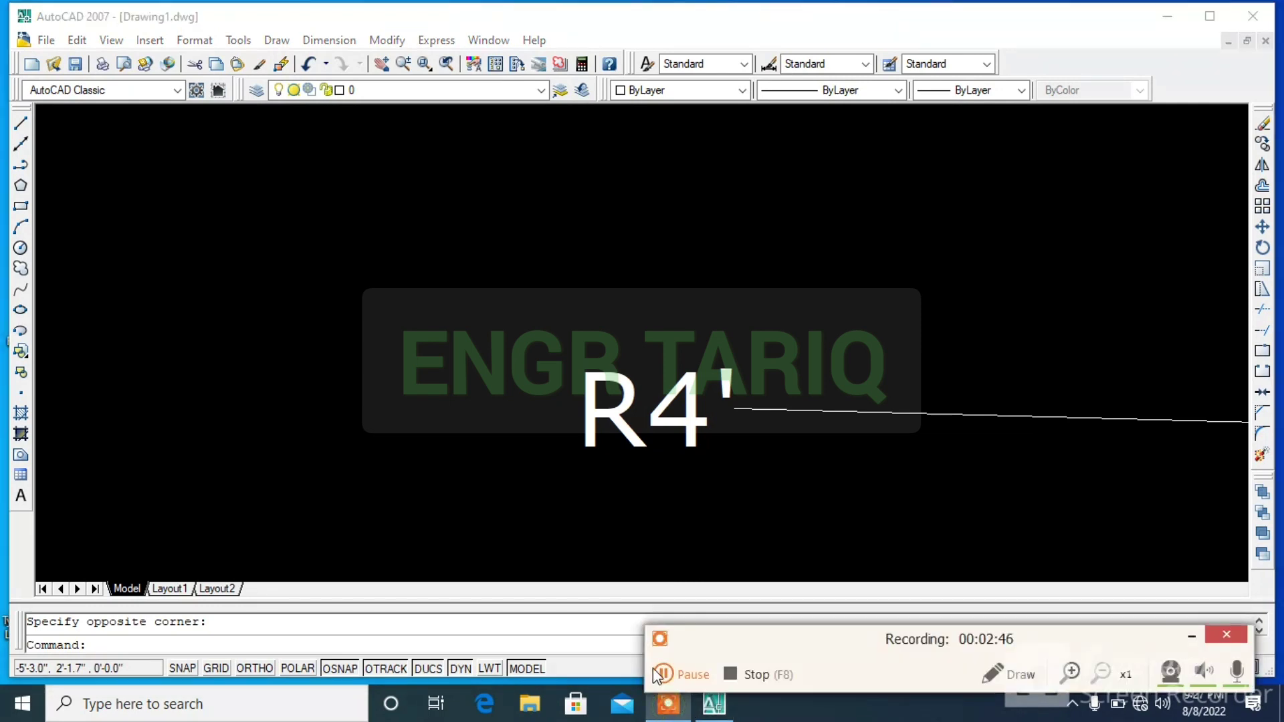
click(662, 674)
click(1191, 638)
text(z)
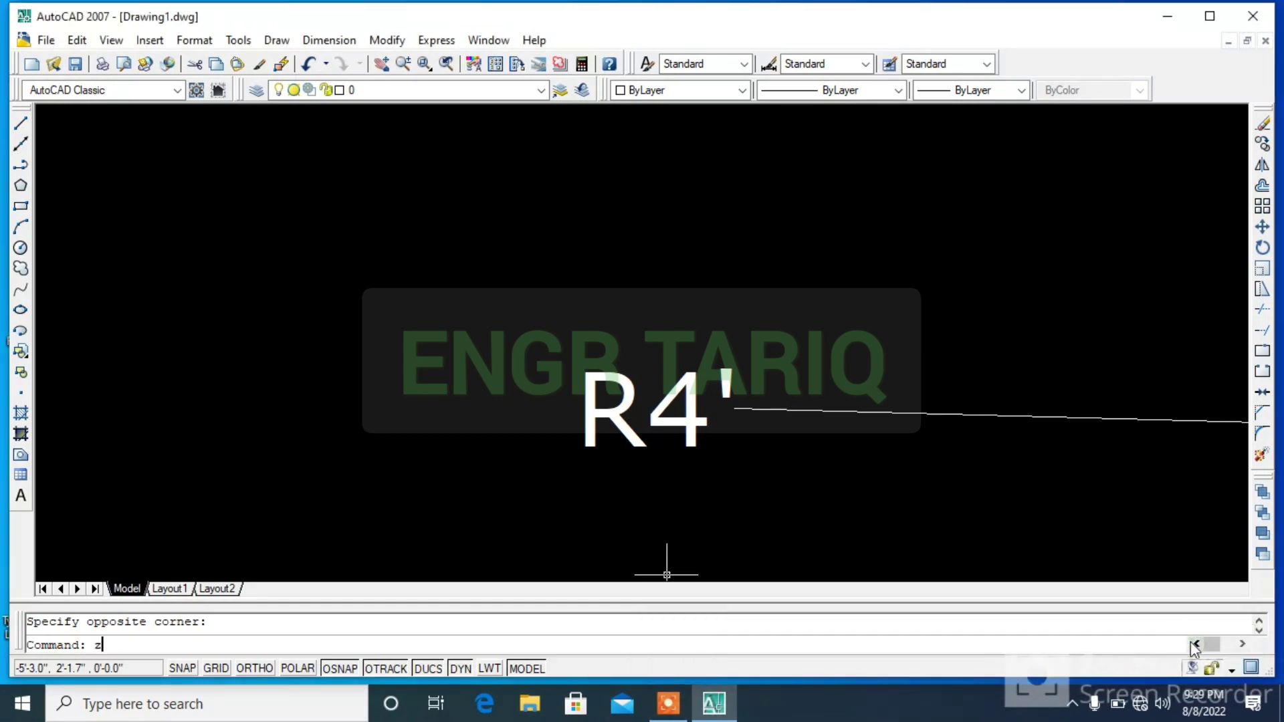
key(Return)
text(v)
key(Return)
key(Escape)
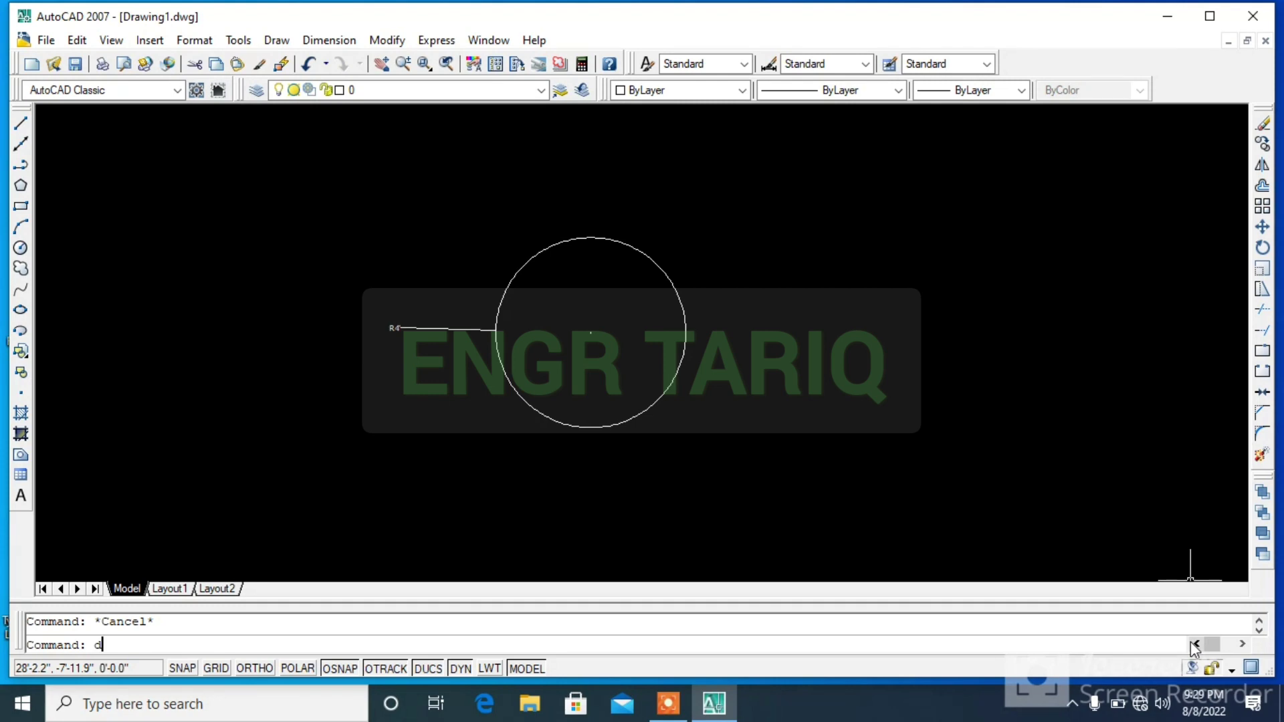
- Raise the Standard dimension style's text height from 0'-2.68" to 0'-5.68"
key(Return)
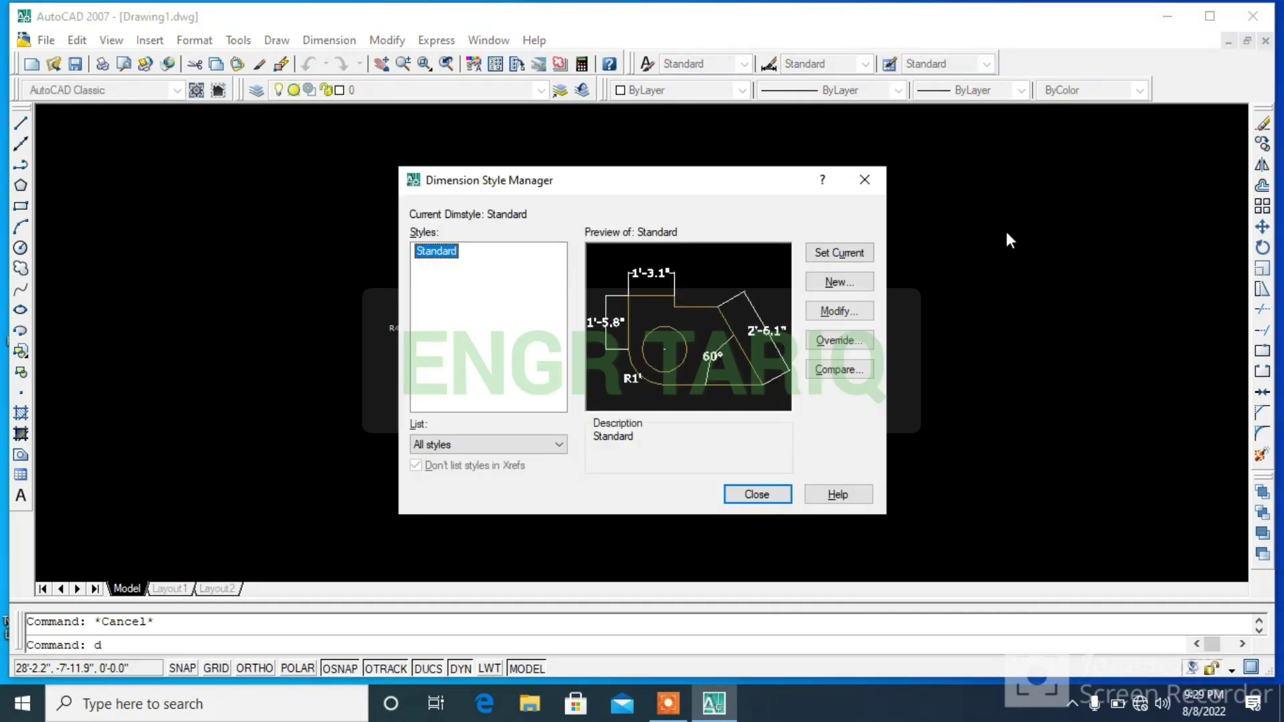
click(839, 311)
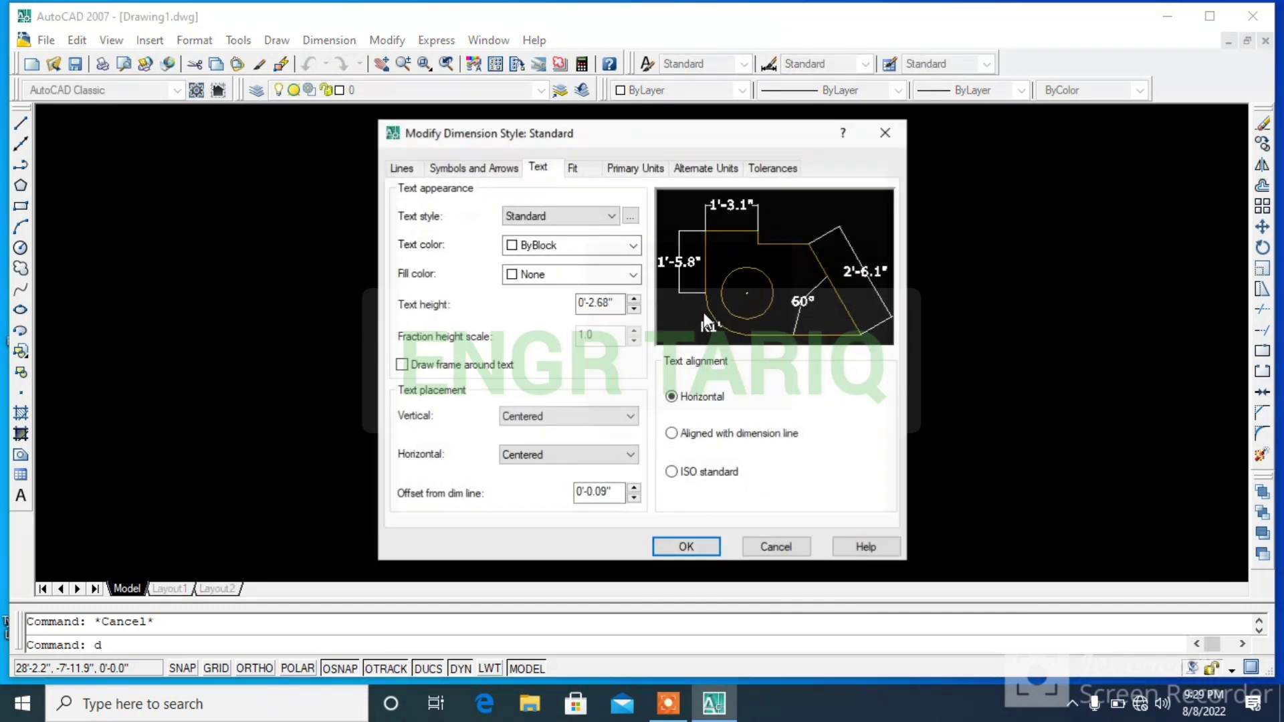
click(634, 300)
click(634, 300)
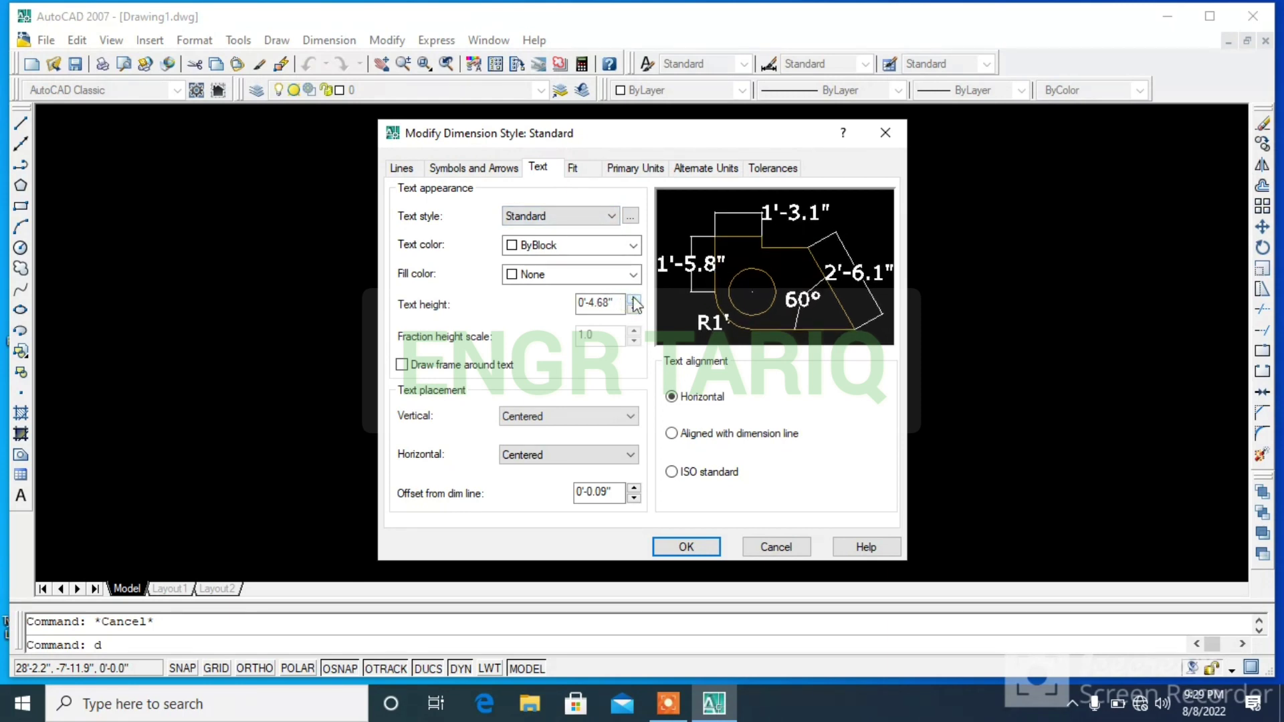
click(634, 300)
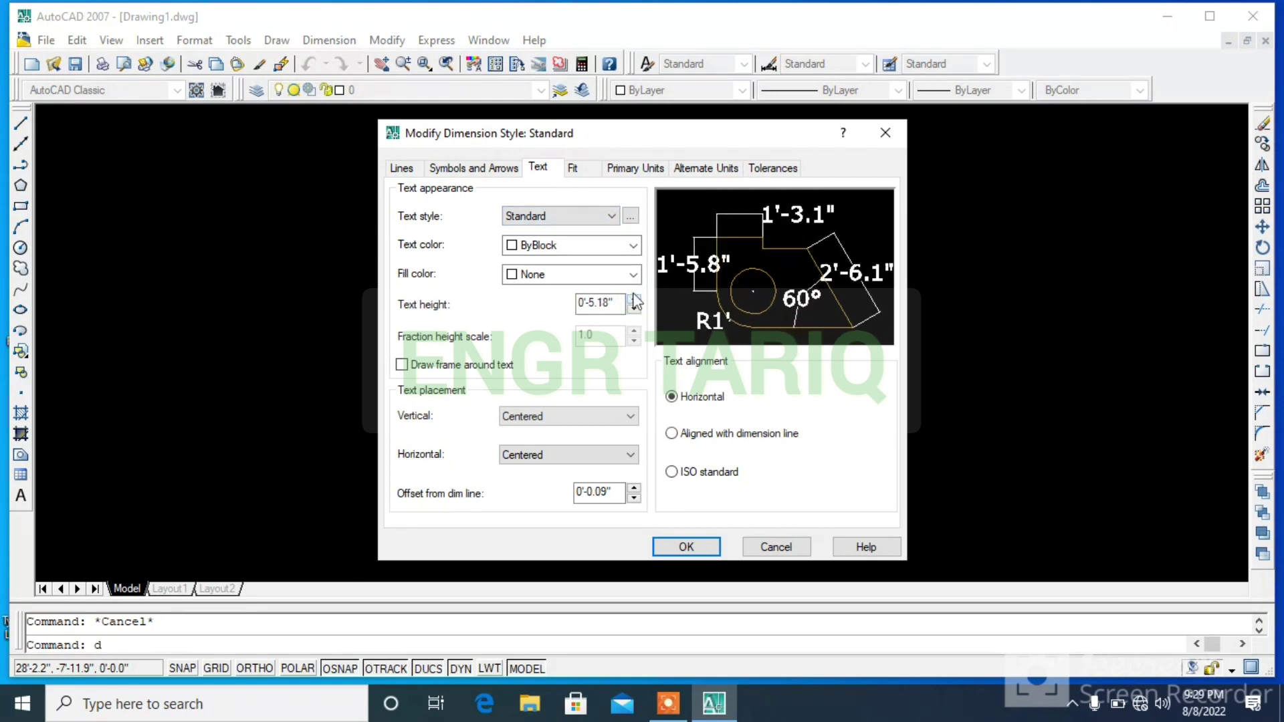
click(633, 299)
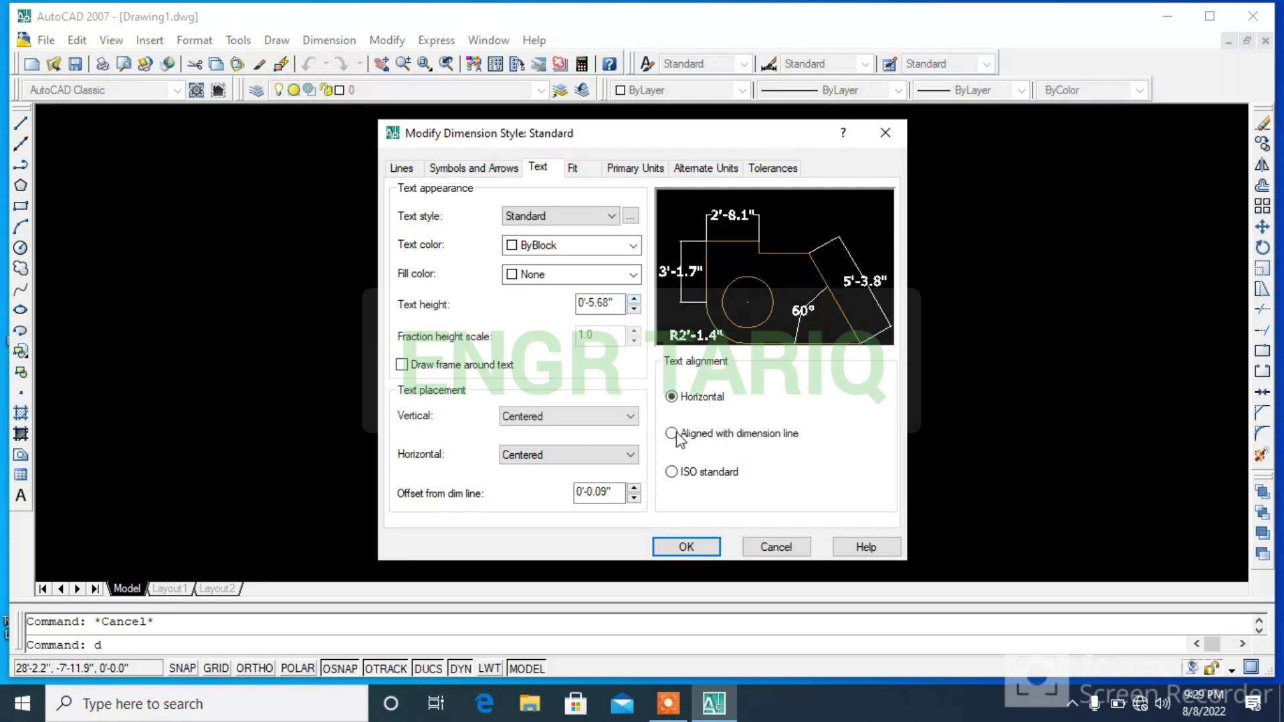
click(687, 547)
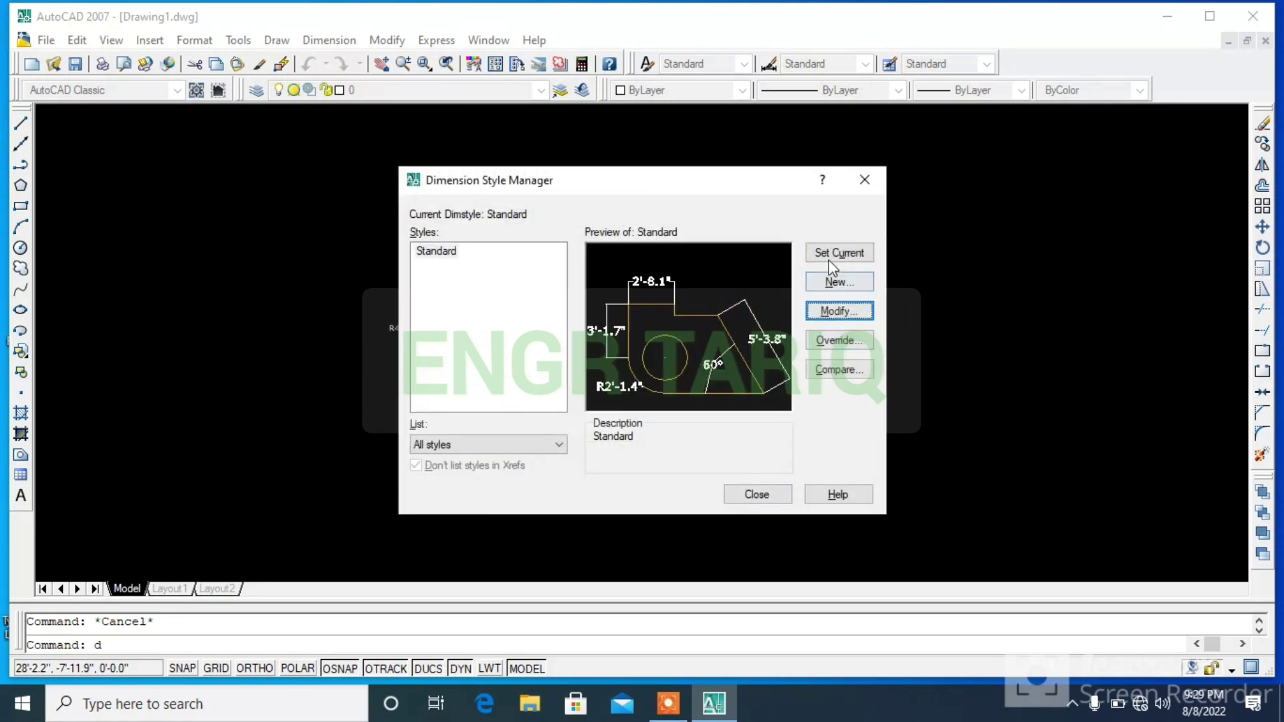
click(768, 495)
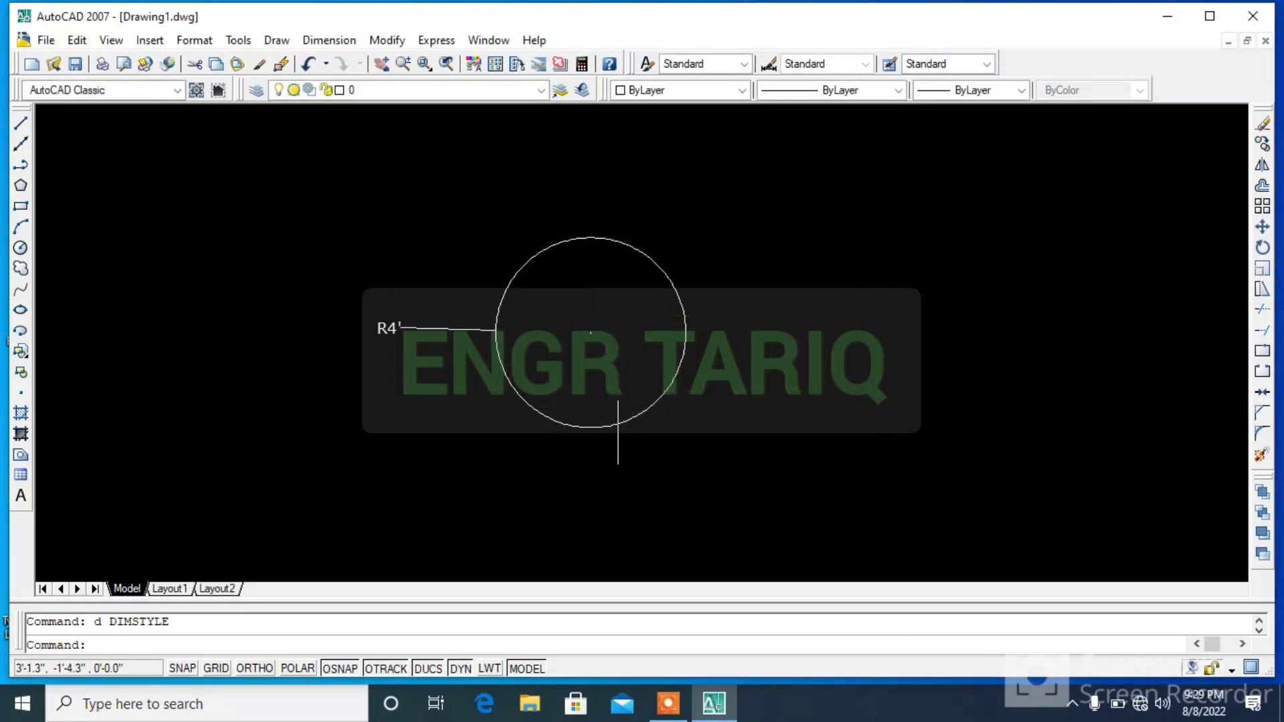
- Replace the old radius dimension with a new R4' radius dimension on the circle's left
click(437, 329)
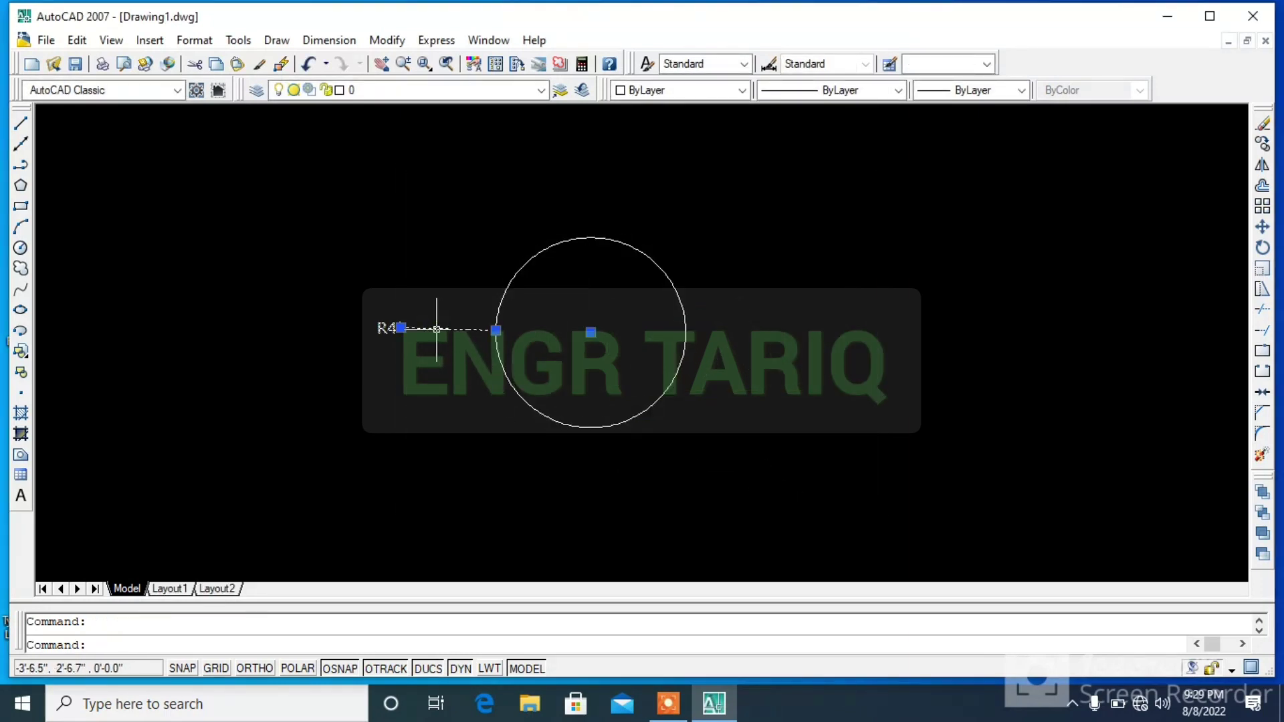
key(Delete)
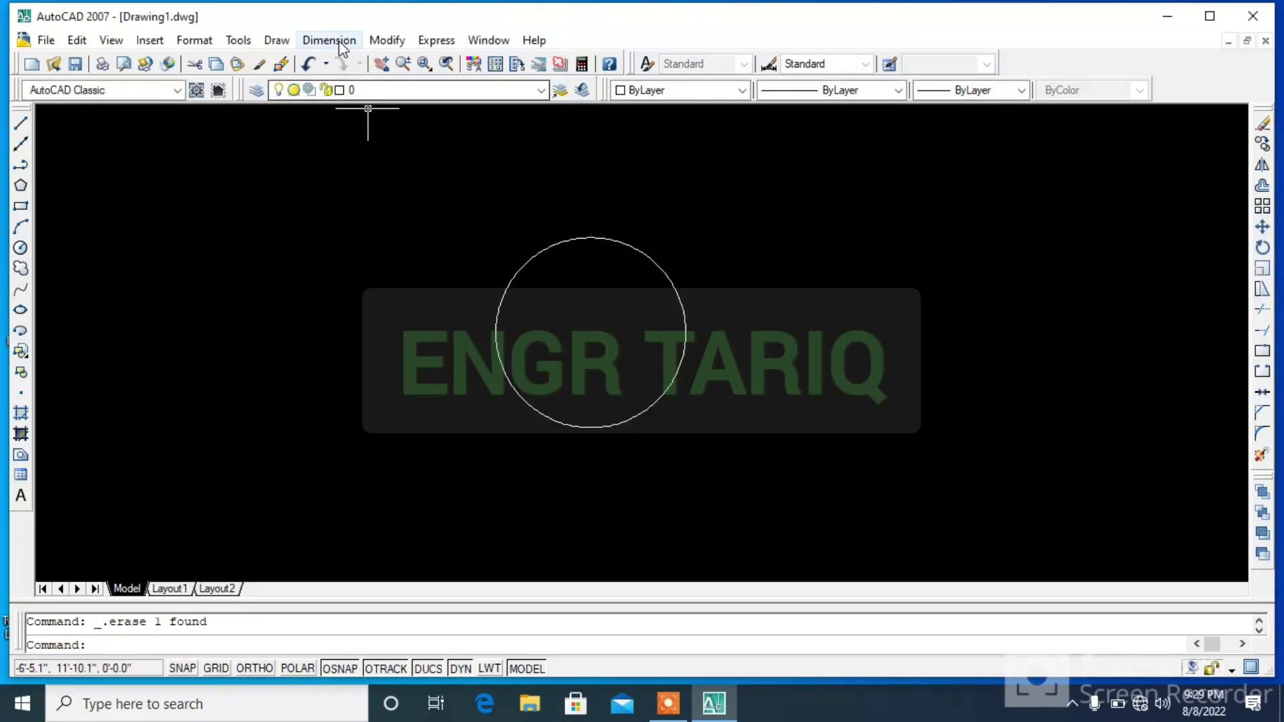
click(331, 41)
click(326, 171)
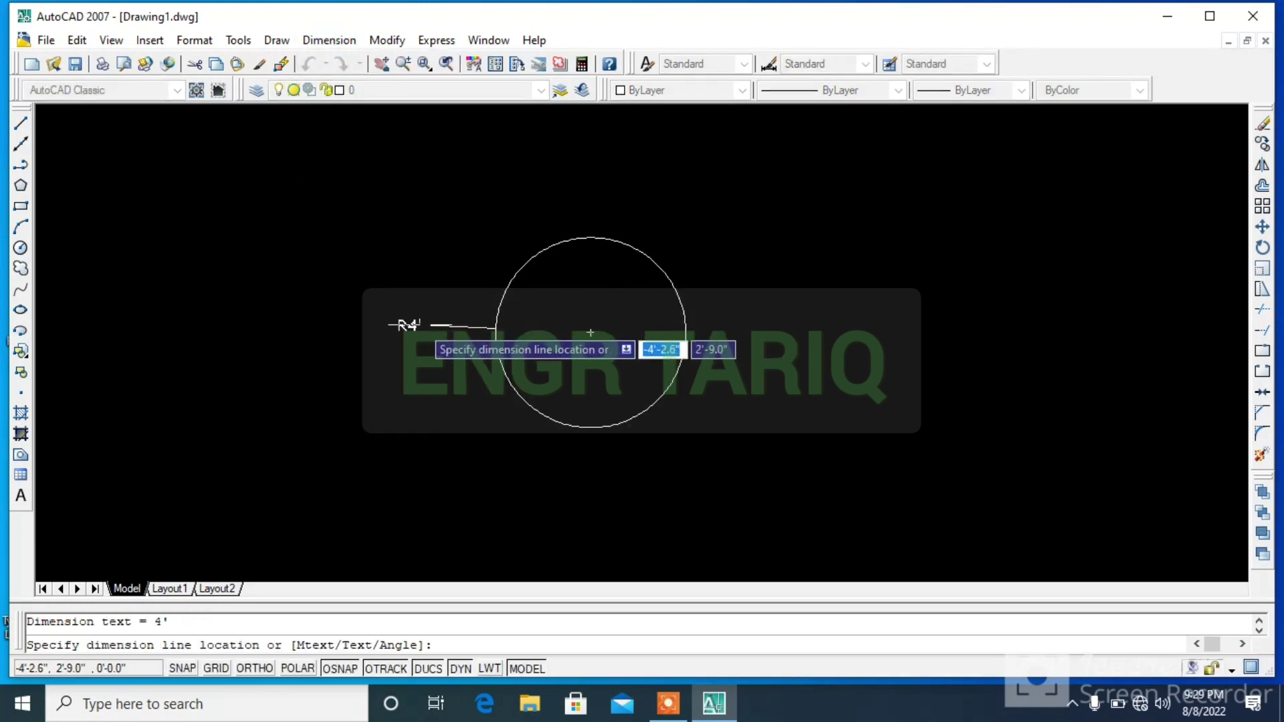
click(404, 325)
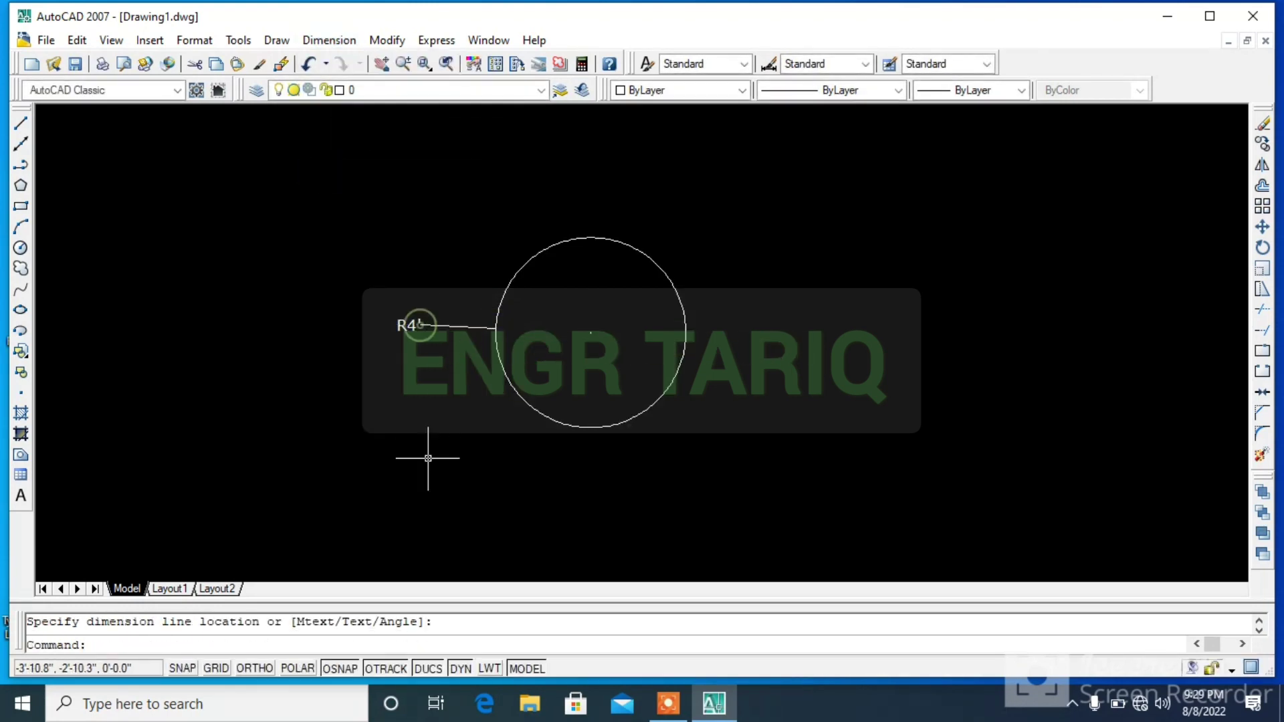
- Add a Ø8' diameter dimension at the circle's upper right
click(329, 41)
click(344, 212)
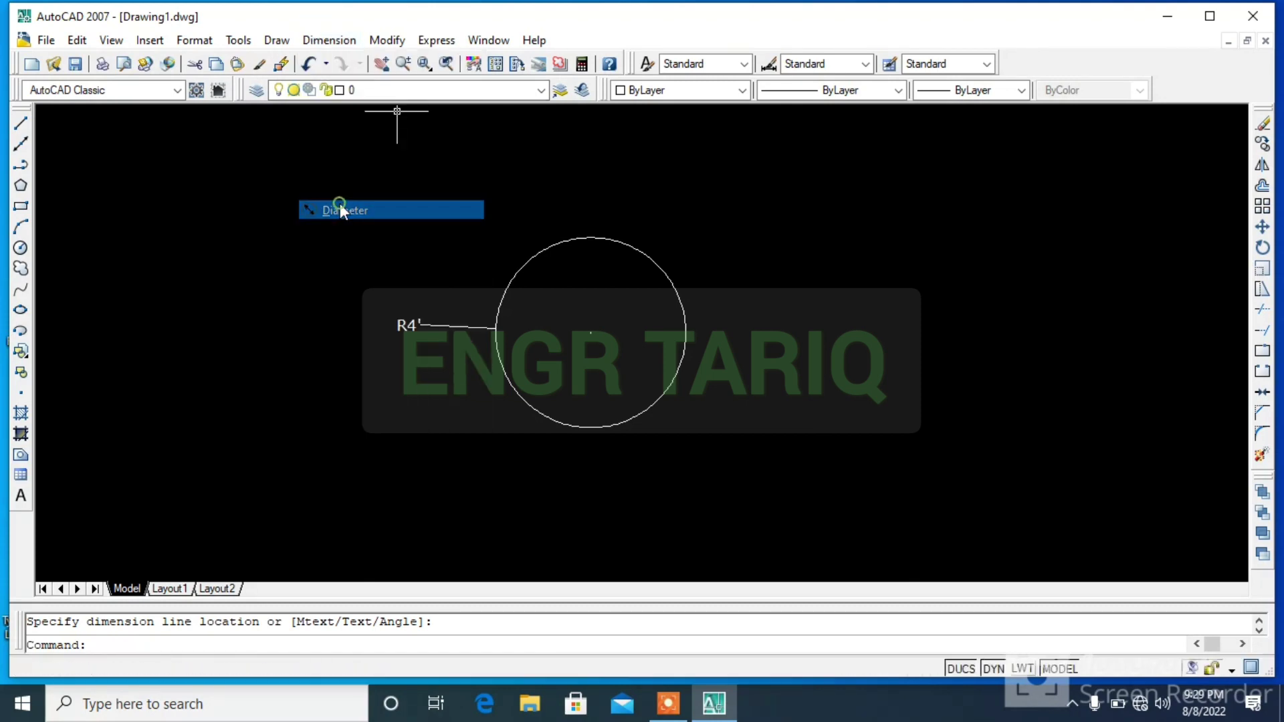
click(682, 362)
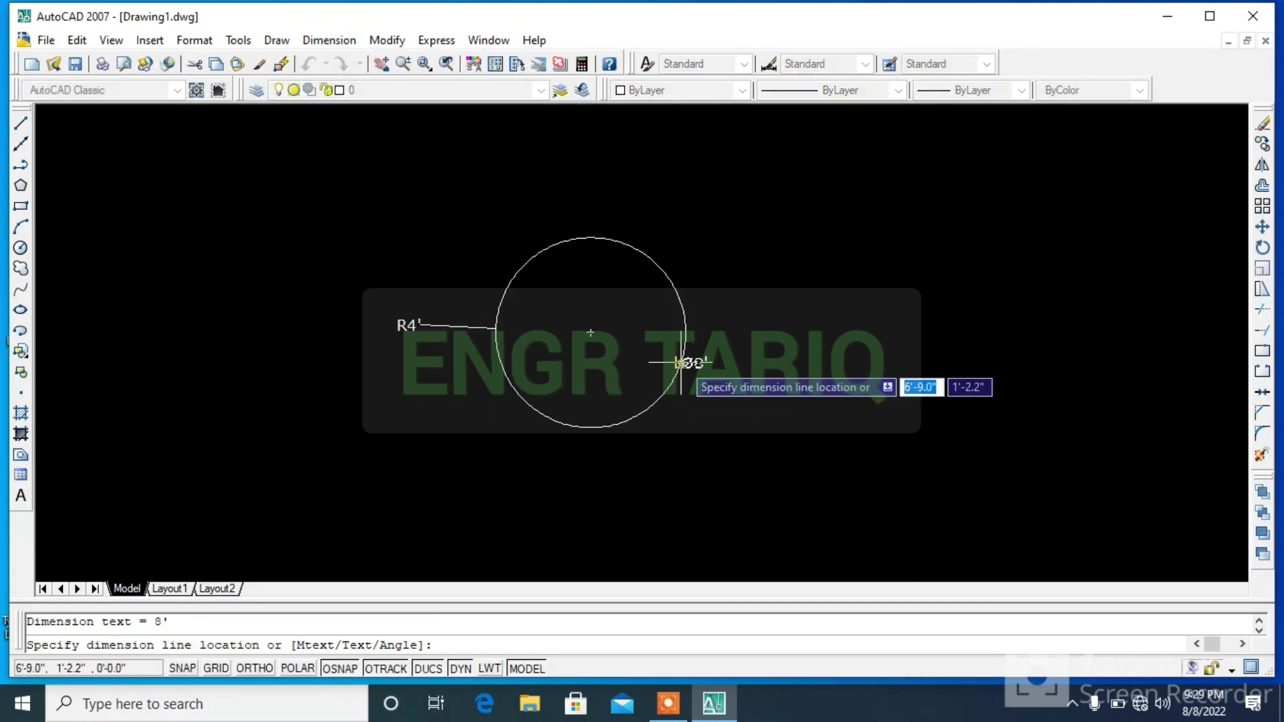
click(746, 310)
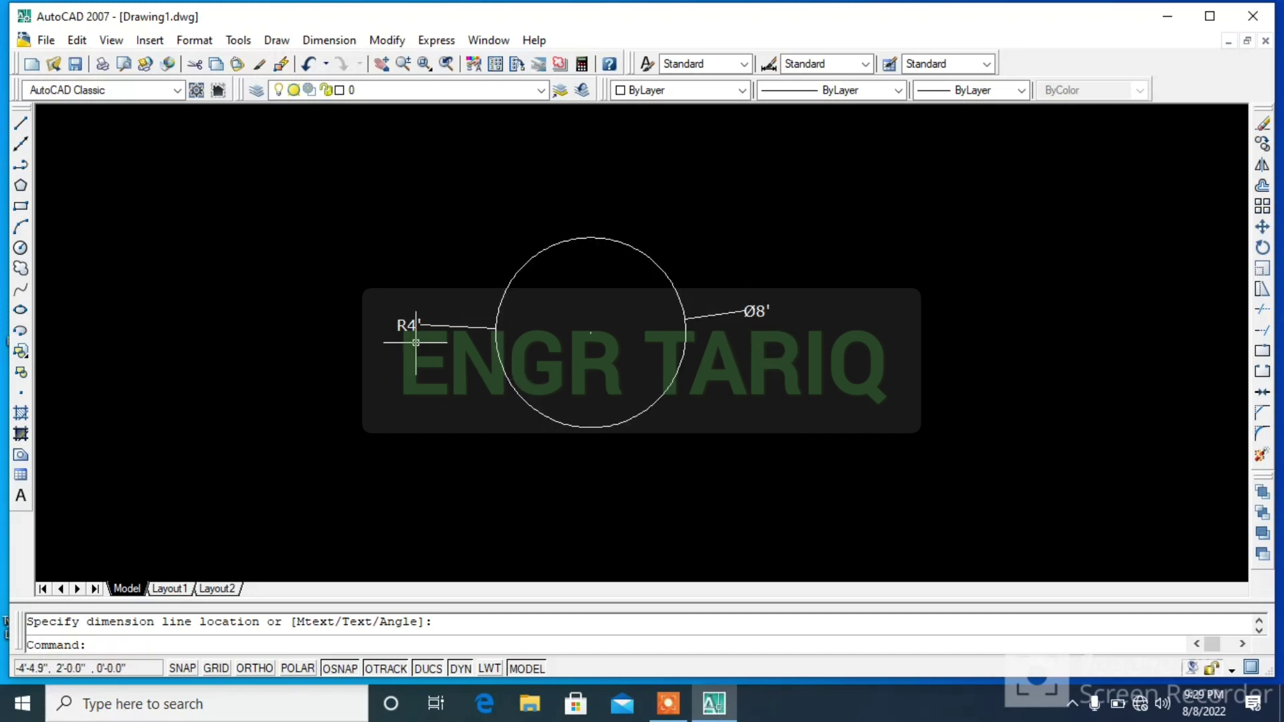
- Erase the circle together with its two dimensions
click(821, 218)
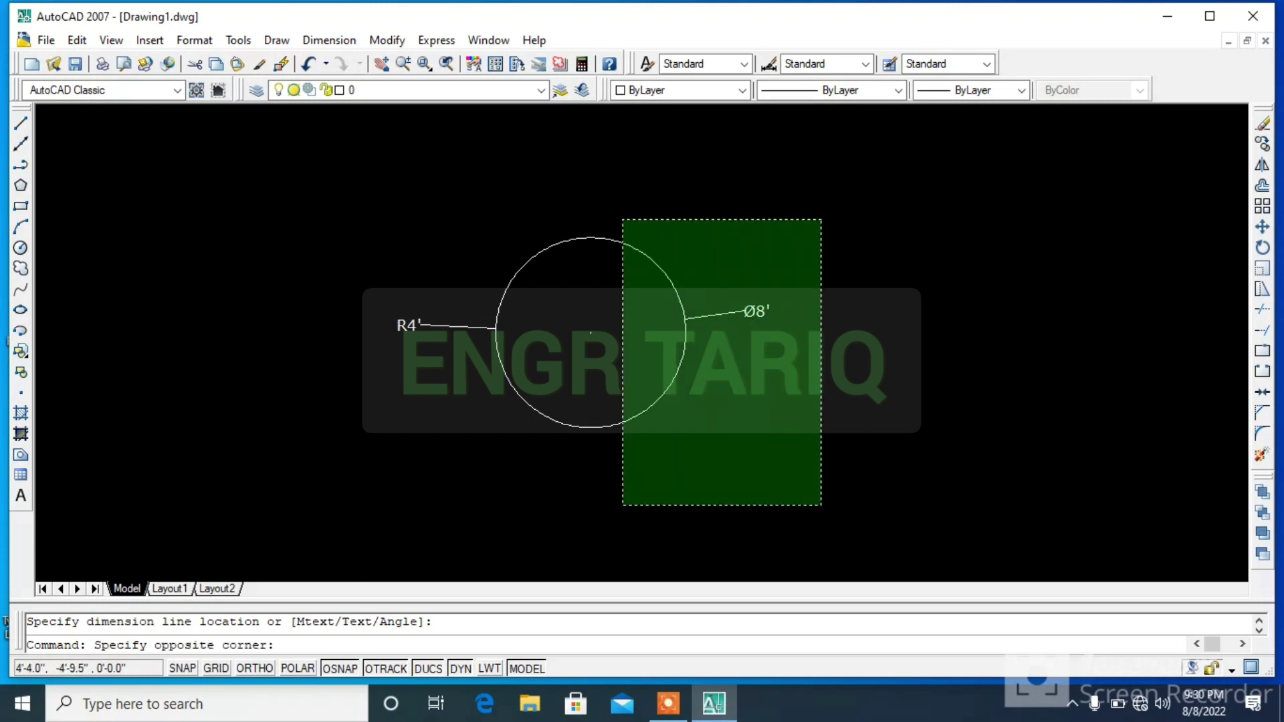
click(321, 466)
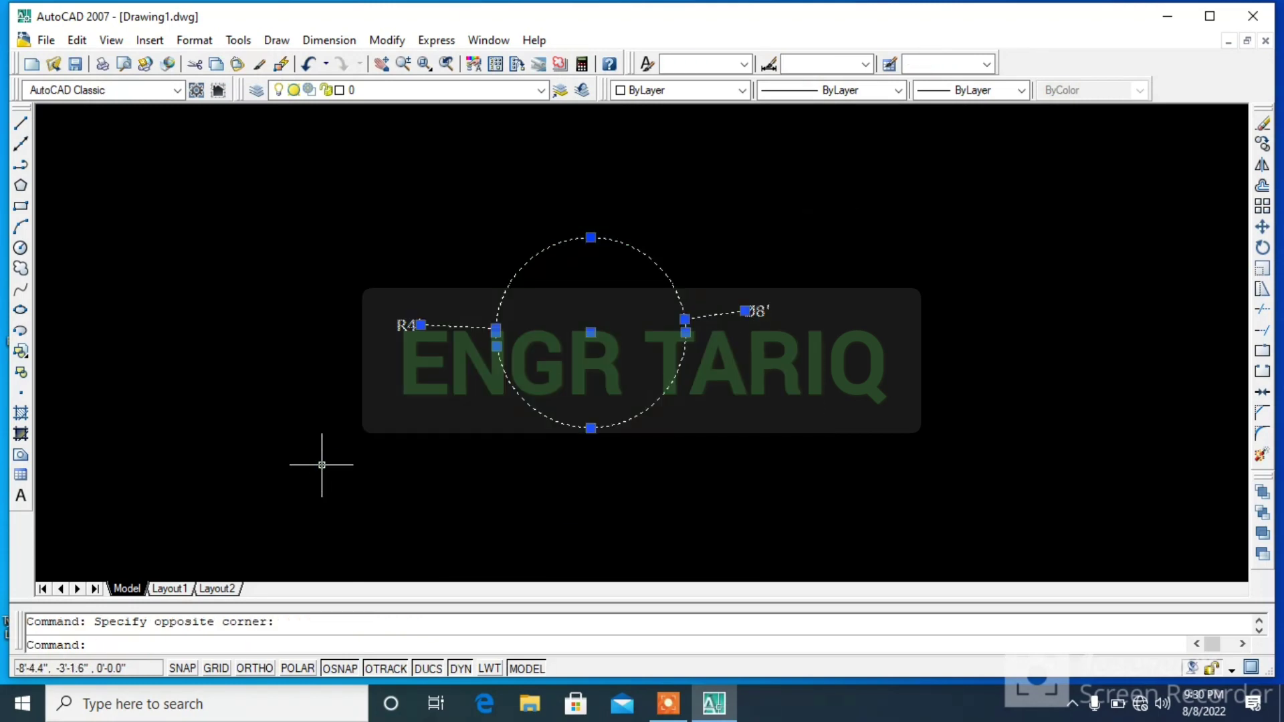
key(Delete)
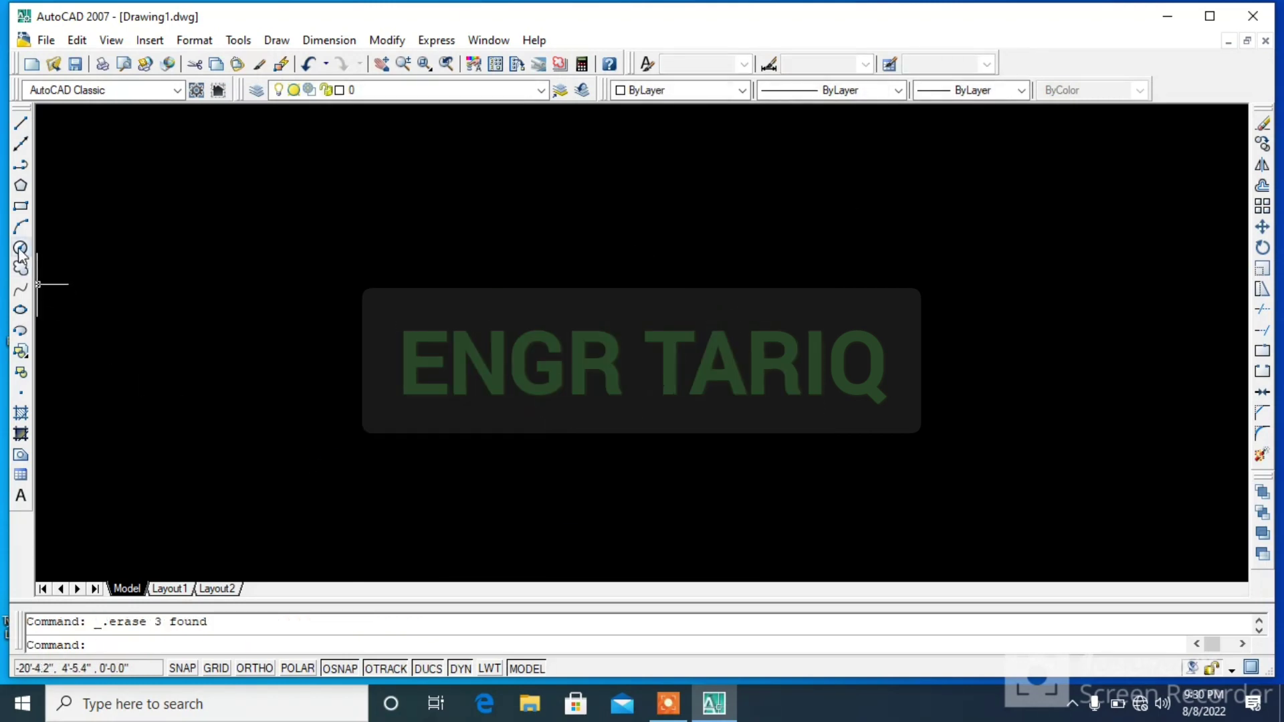
- Draw a new circle of 3' diameter at the upper left
click(21, 249)
click(313, 286)
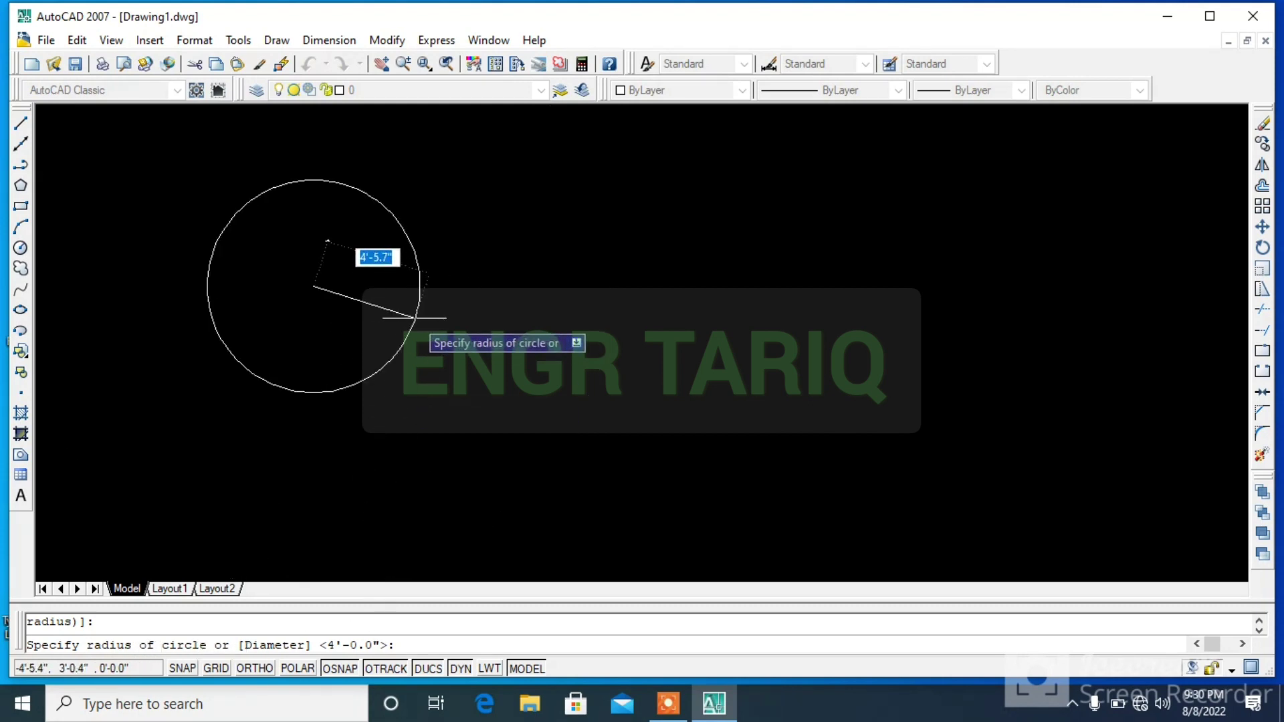
text(d)
key(Return)
key(Return)
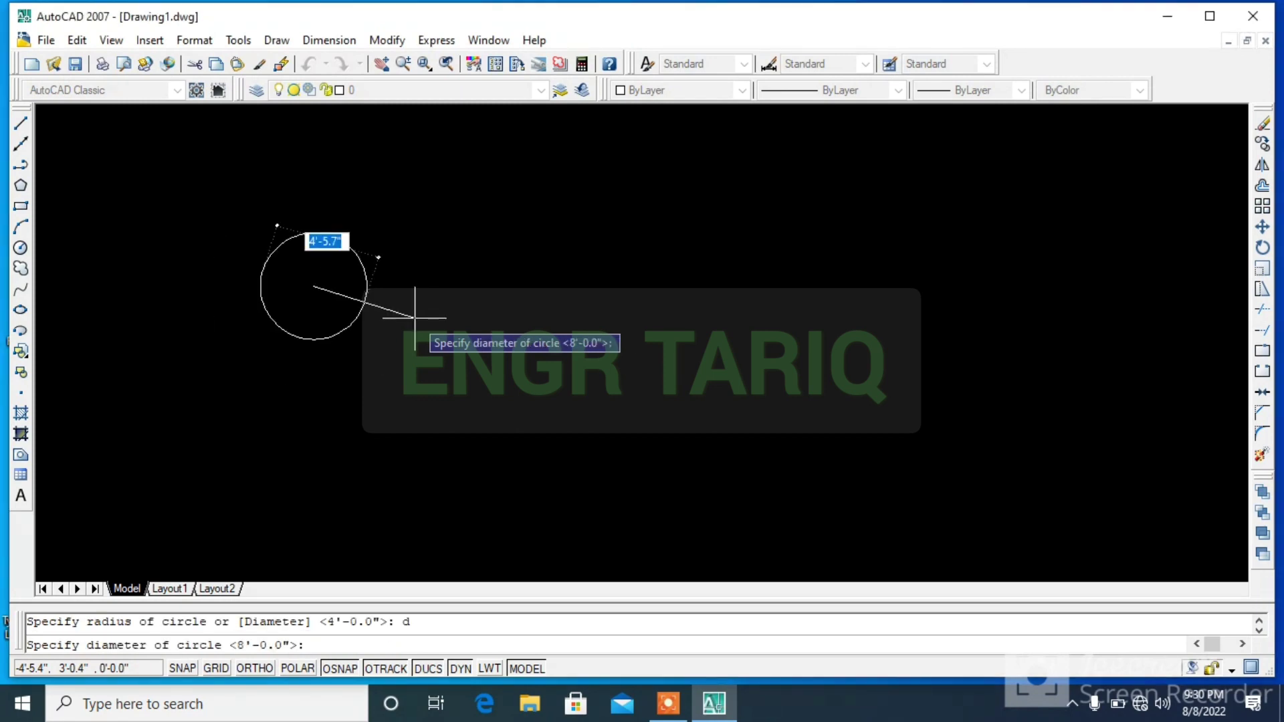
text(3')
key(Return)
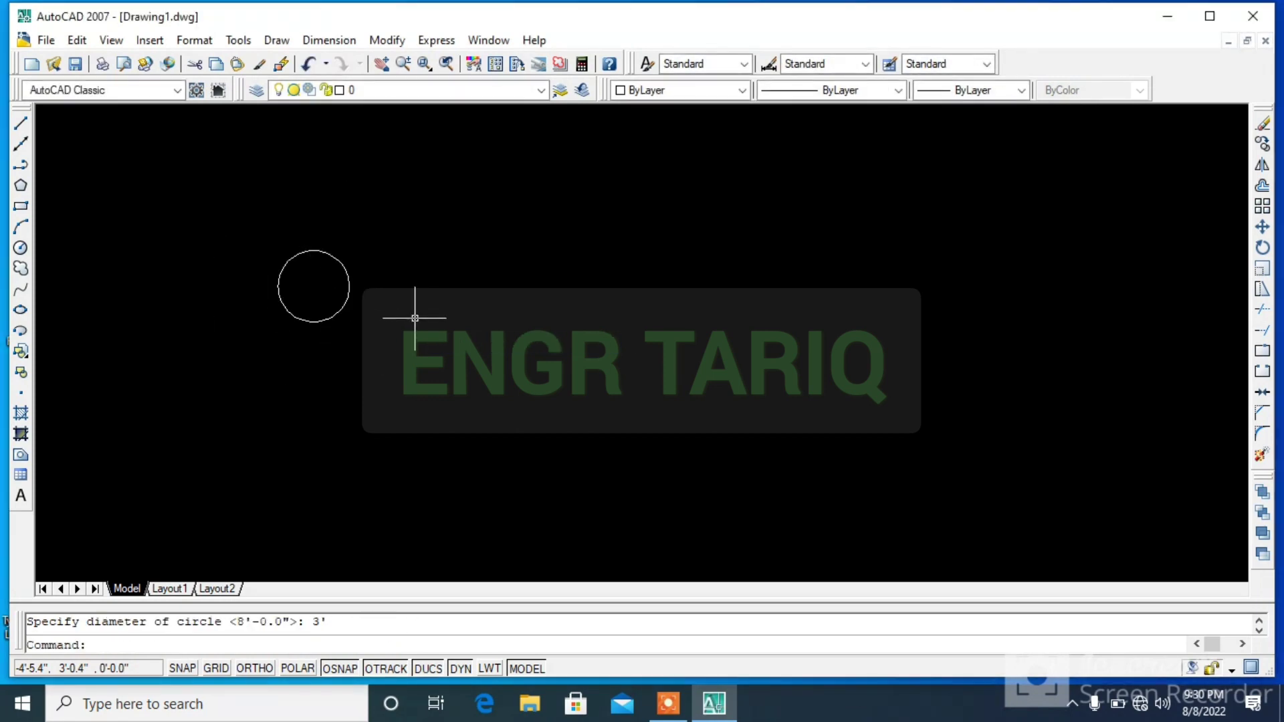
key(Escape)
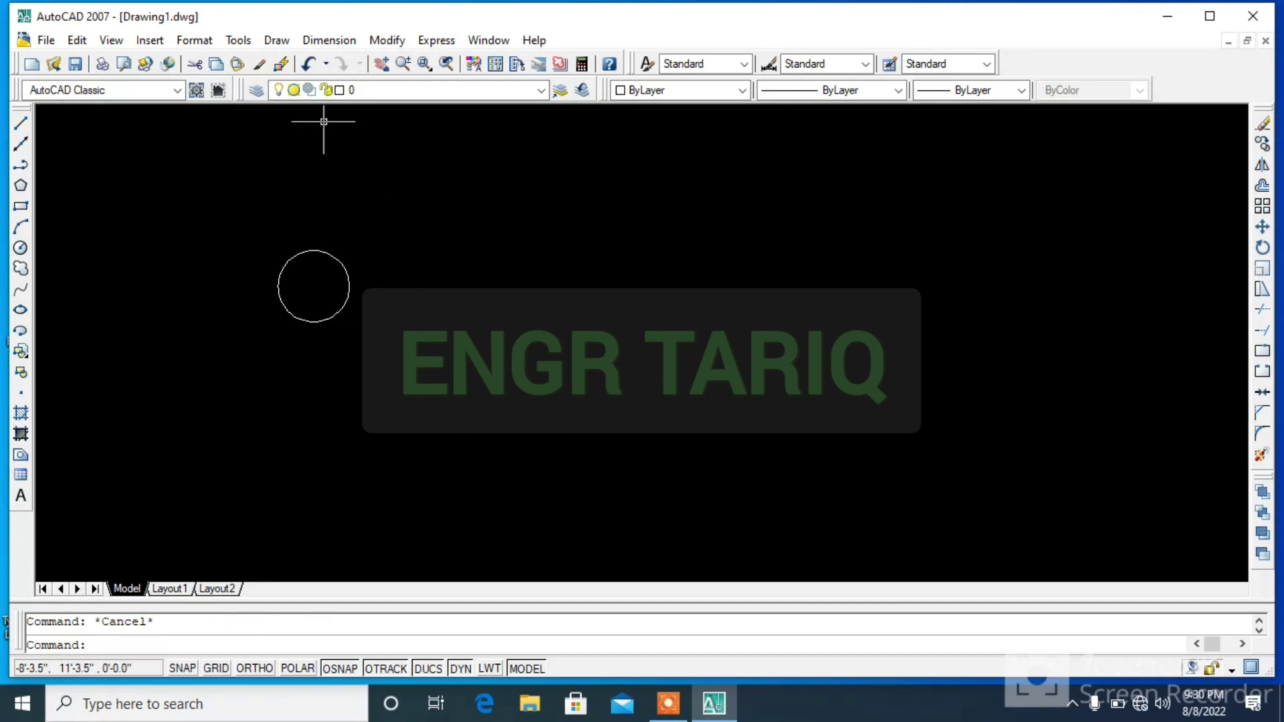
- Add a Ø3' diameter dimension to the right of the circle
click(325, 41)
click(331, 211)
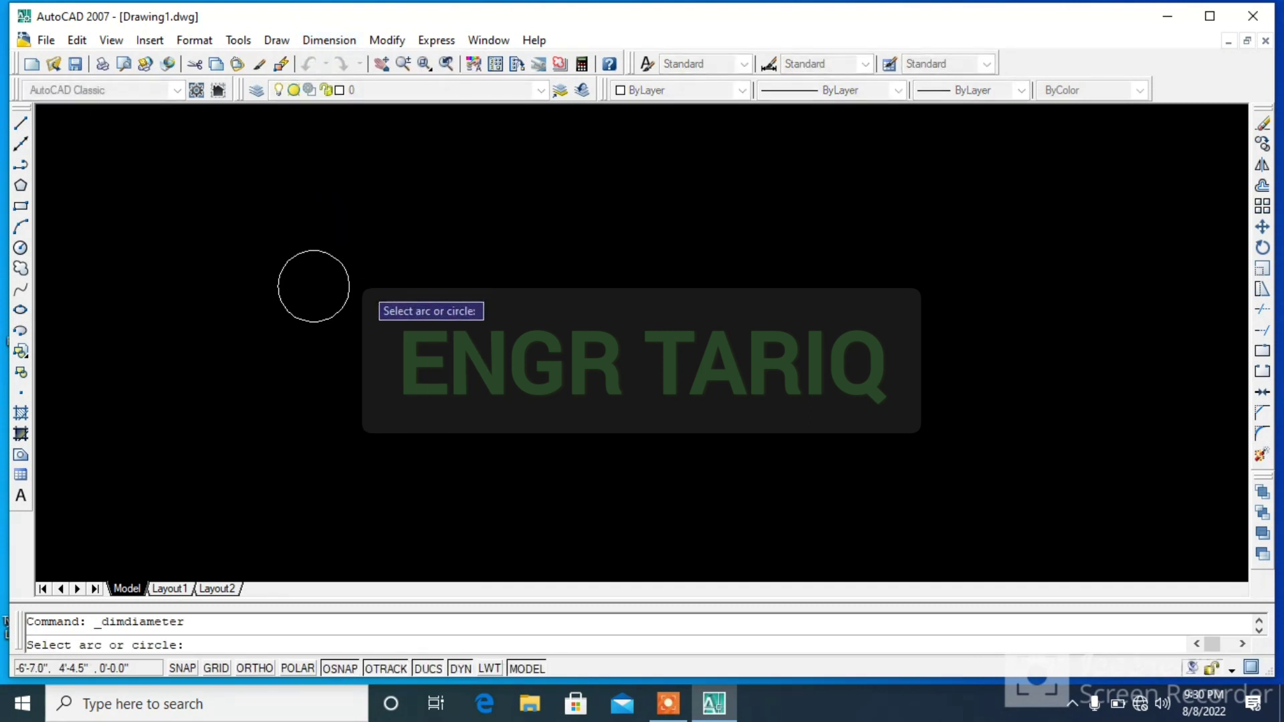
click(348, 289)
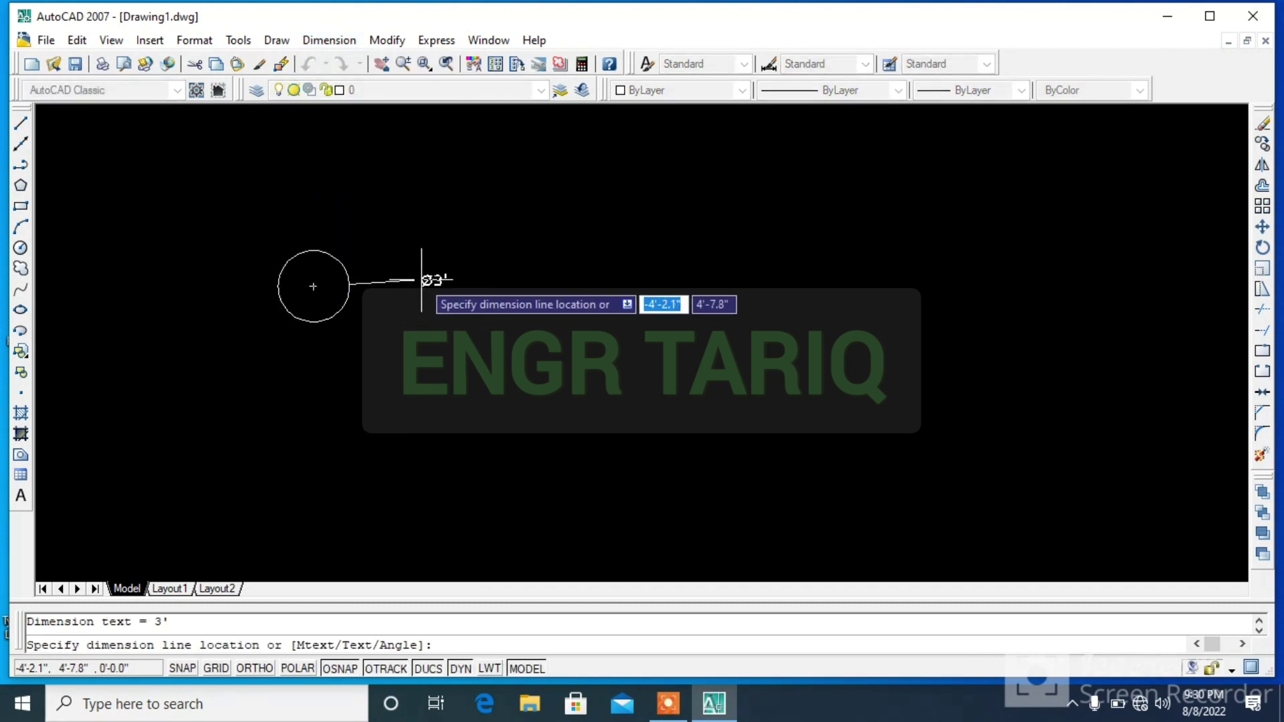
click(424, 279)
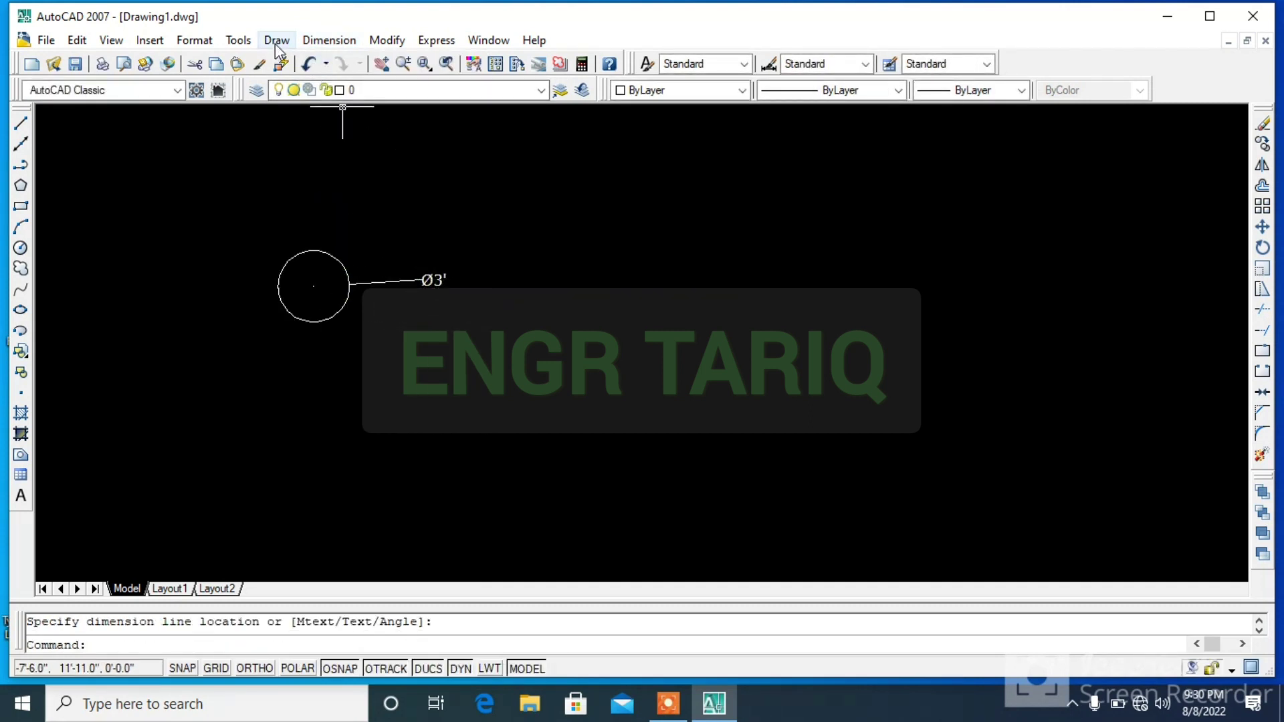
- Add an R1'-6.0" radius dimension to the left of the circle
click(329, 40)
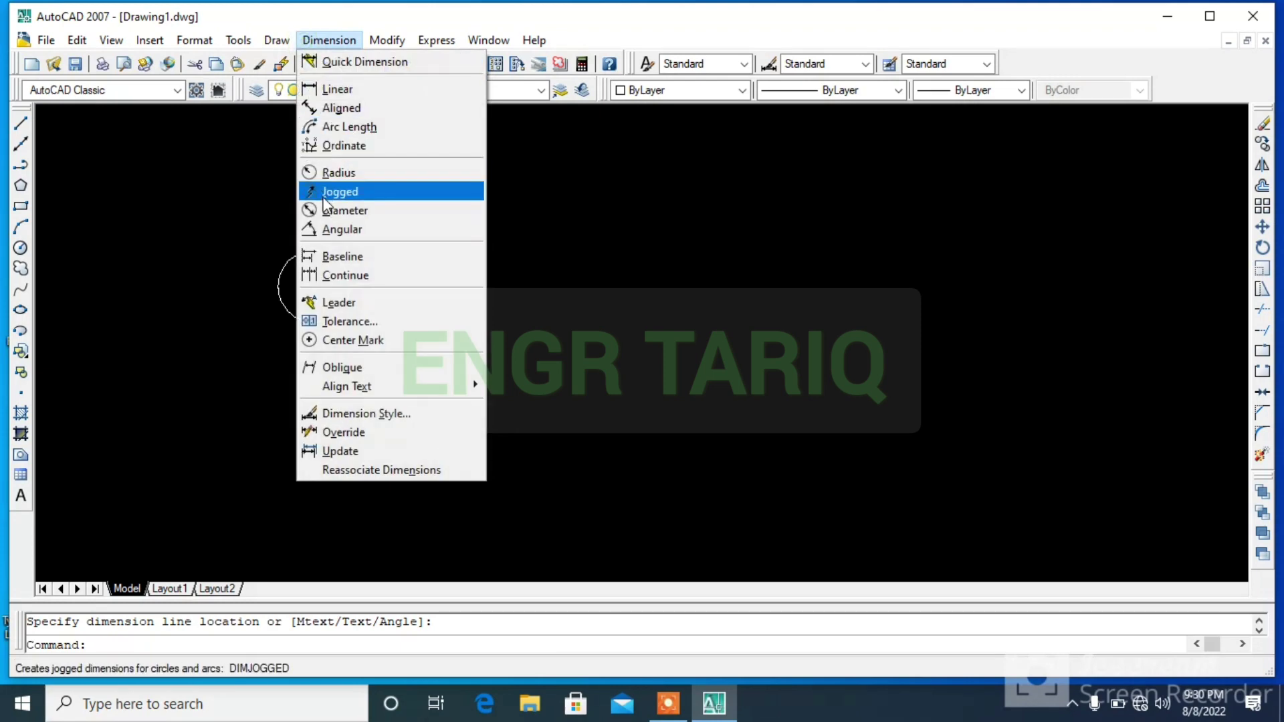
click(321, 174)
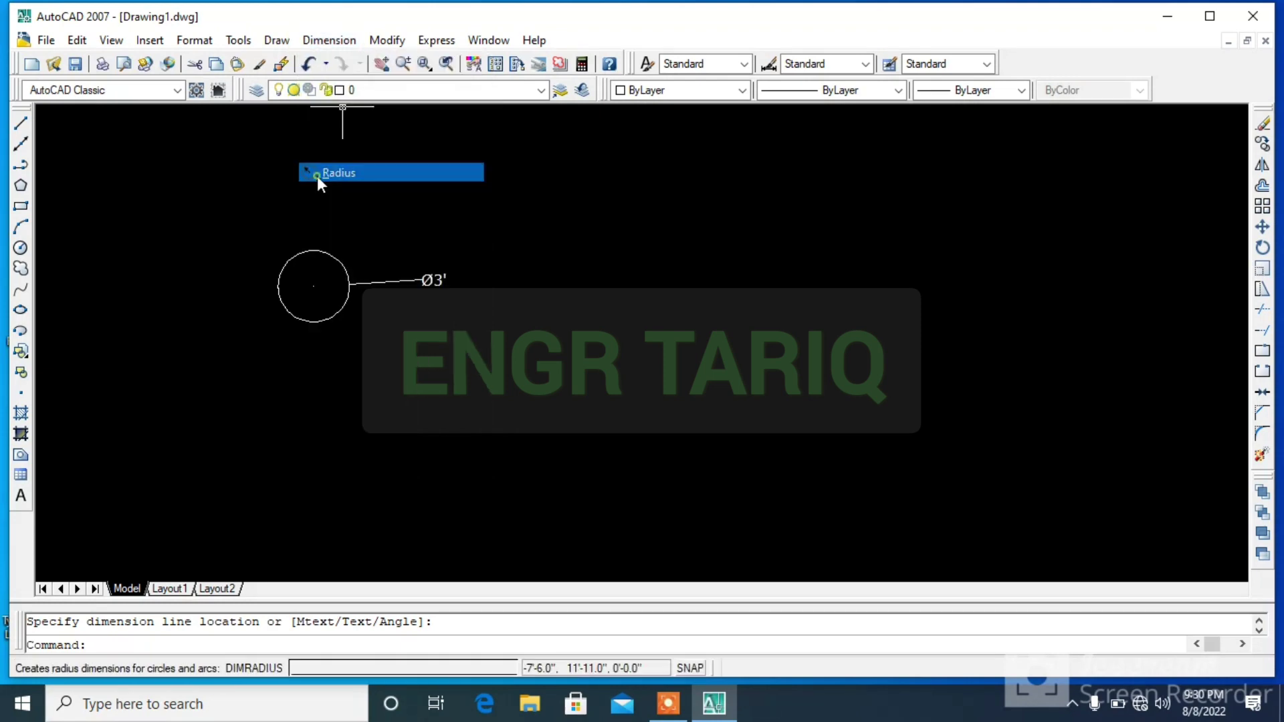
click(285, 308)
click(196, 307)
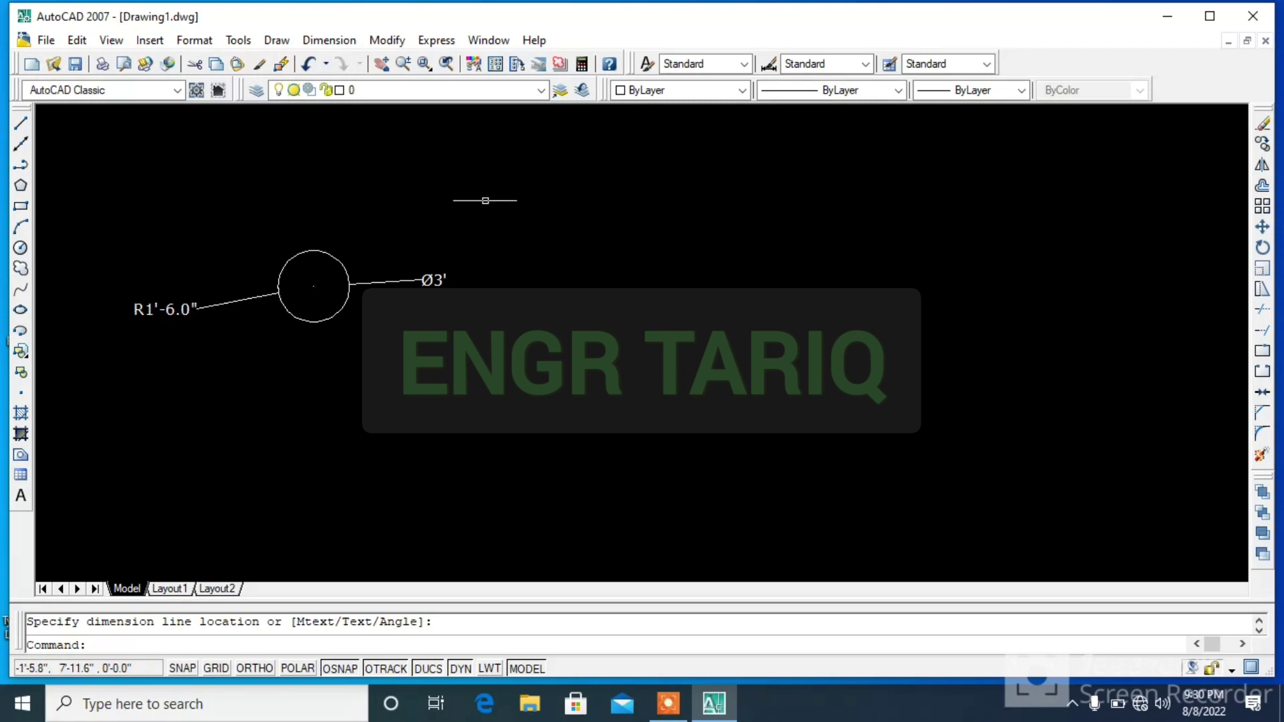
click(501, 200)
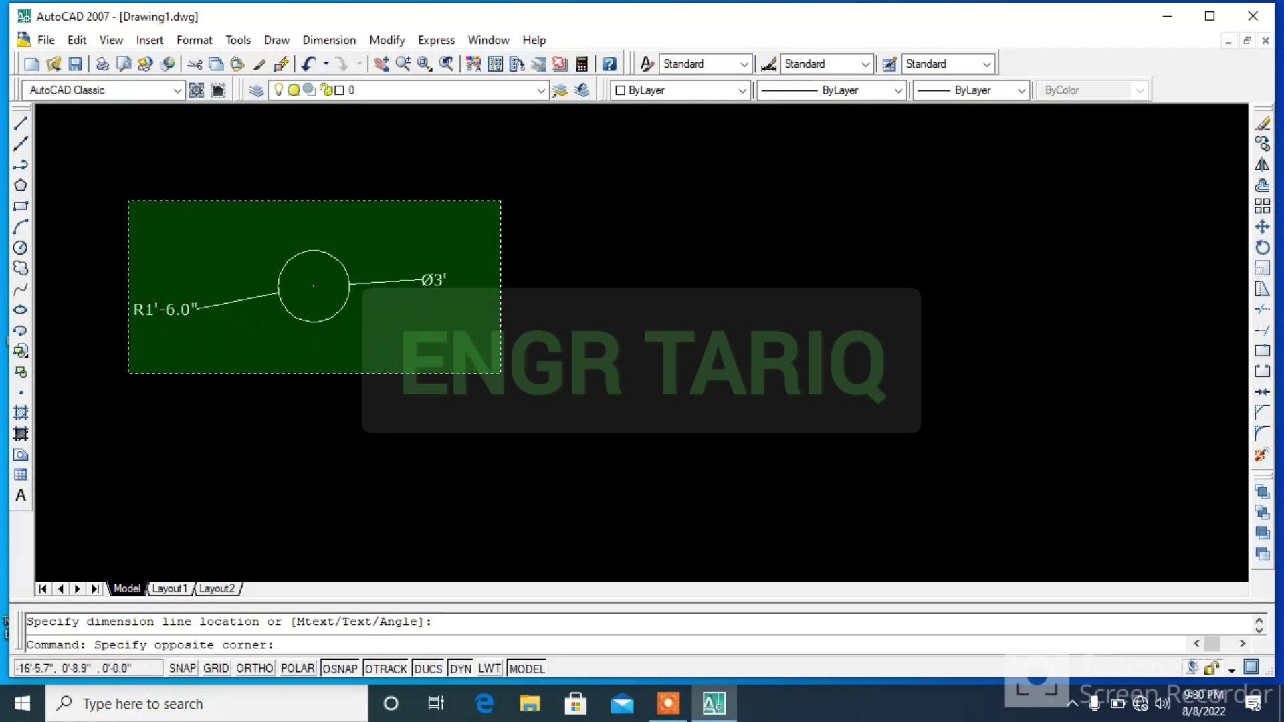
- Erase the 3' circle and its dimensions, then browse the available circle methods
click(126, 373)
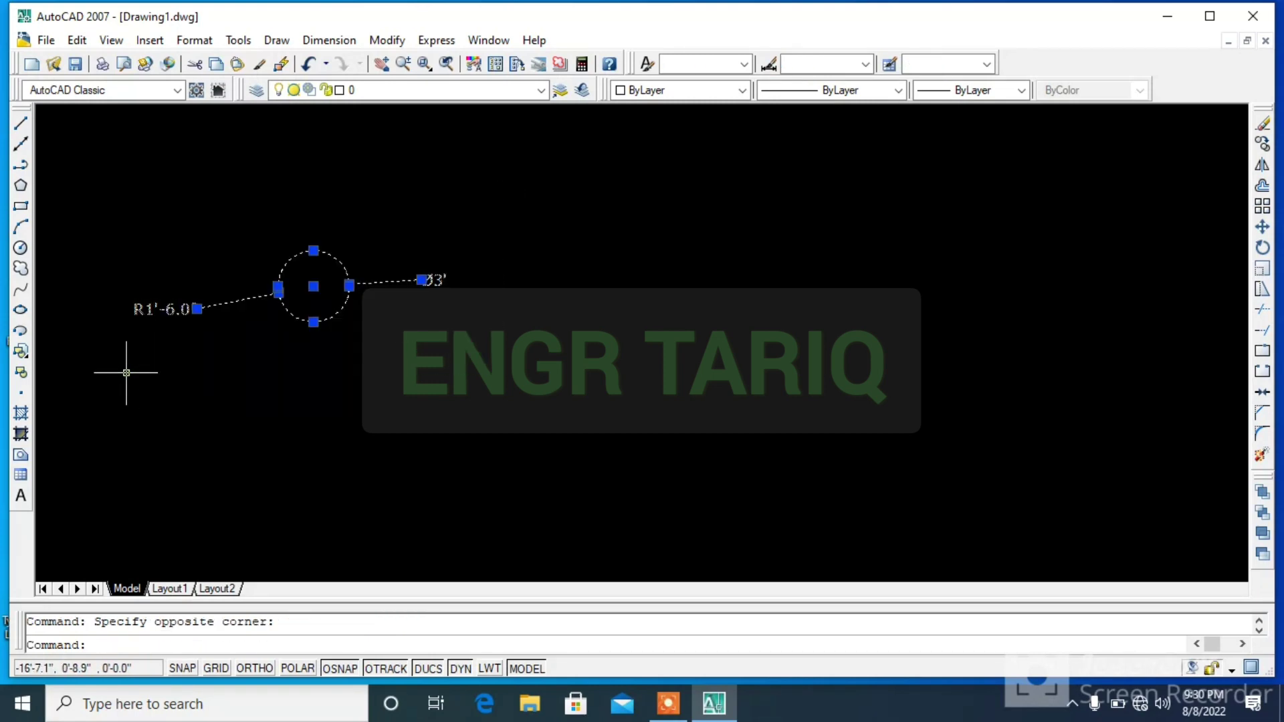
key(Delete)
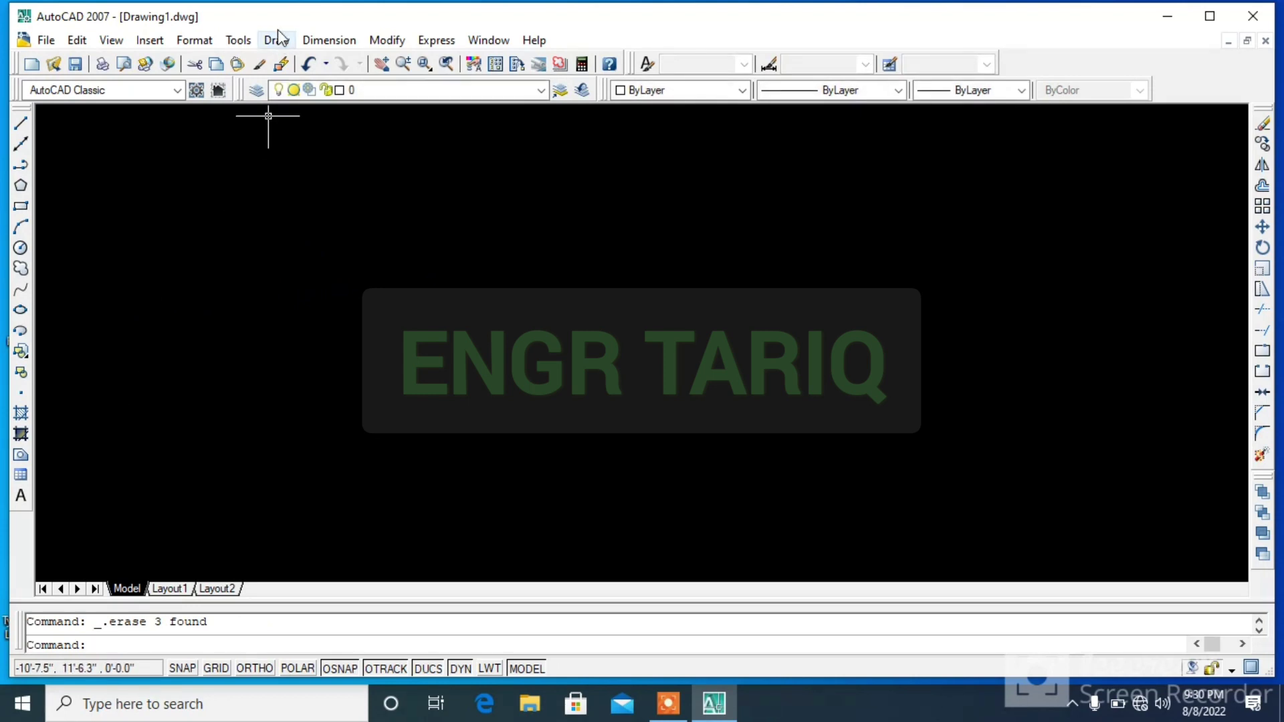
click(277, 41)
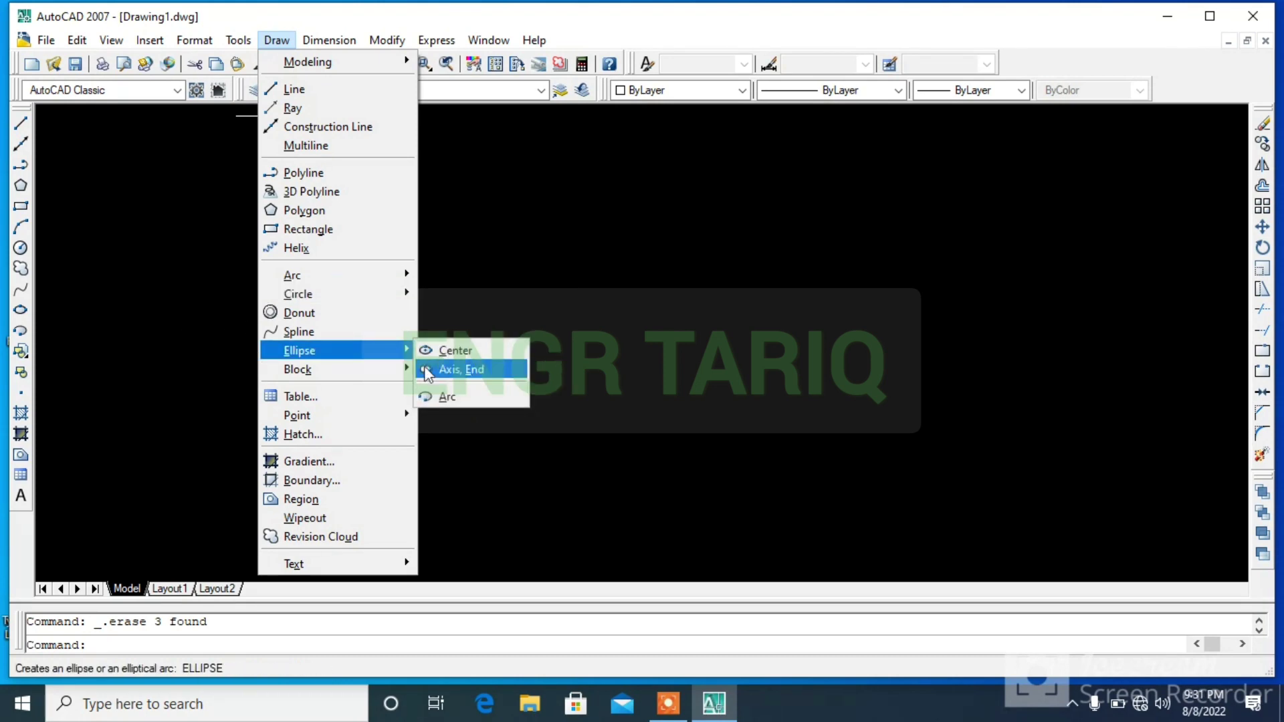
mouse_move(298, 295)
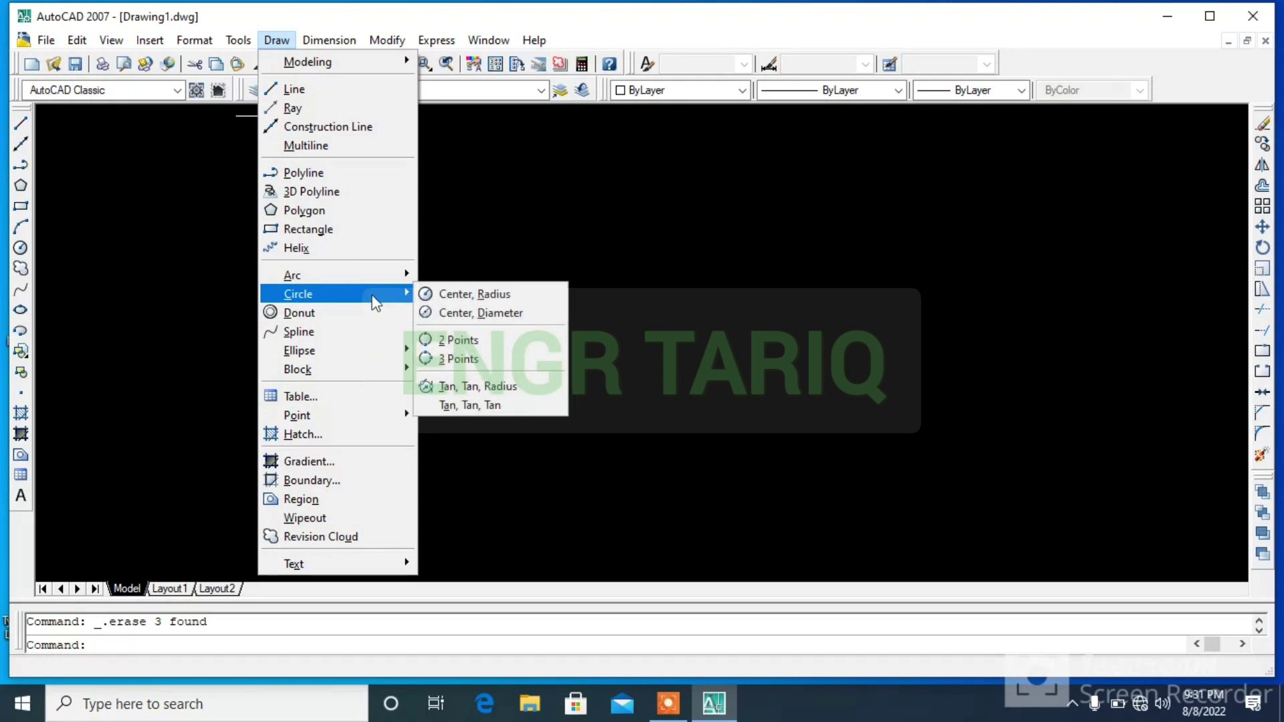
click(146, 235)
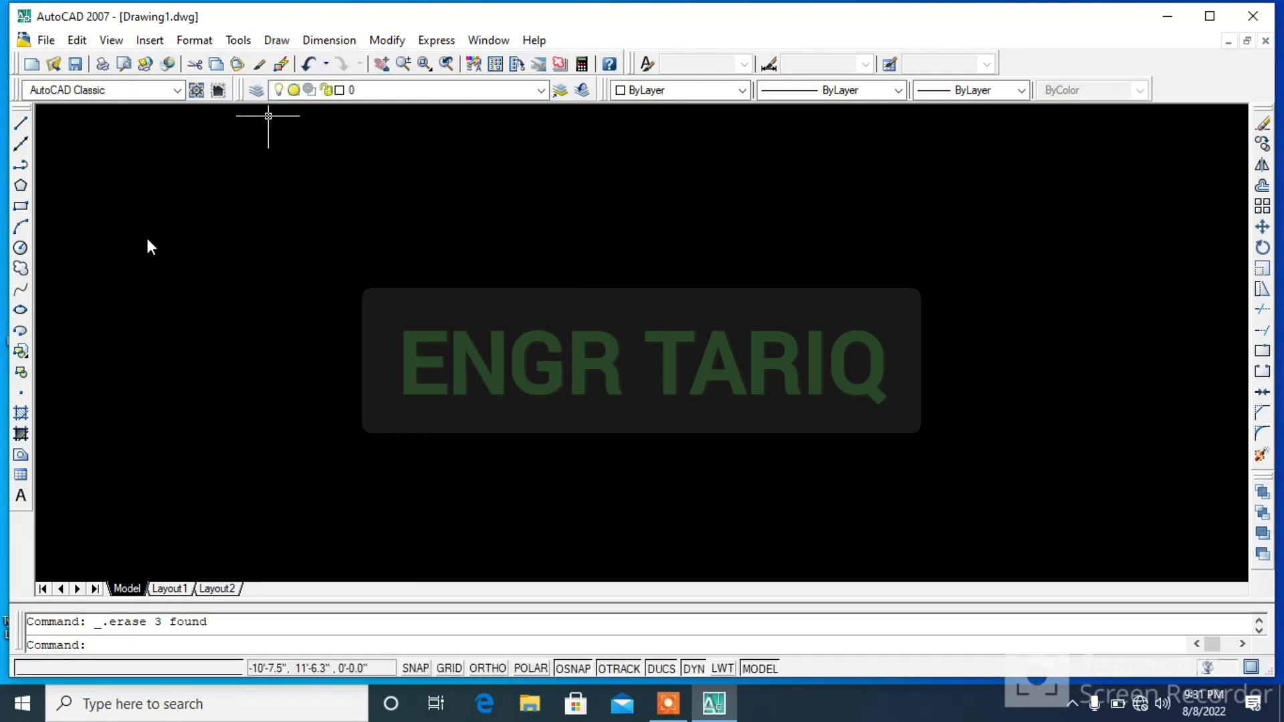
key(Escape)
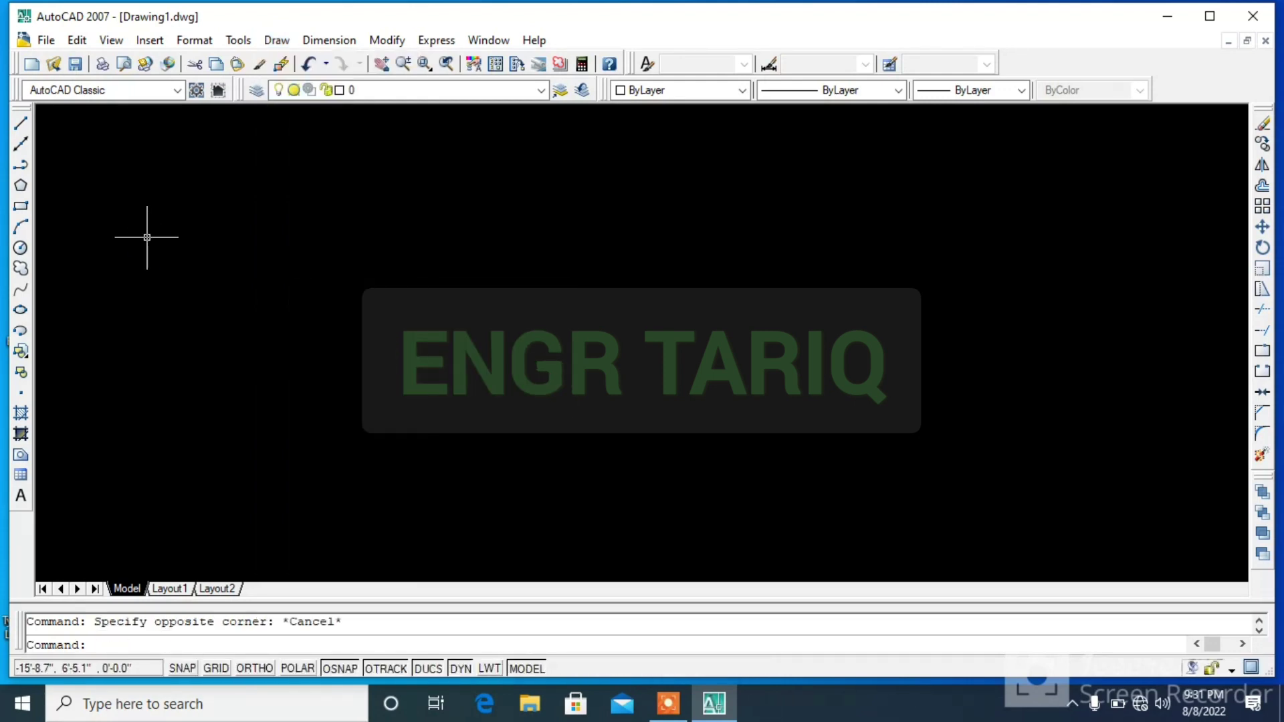
- Draw two centre-radius circles: a smaller one upper left and a larger one beside it
click(26, 249)
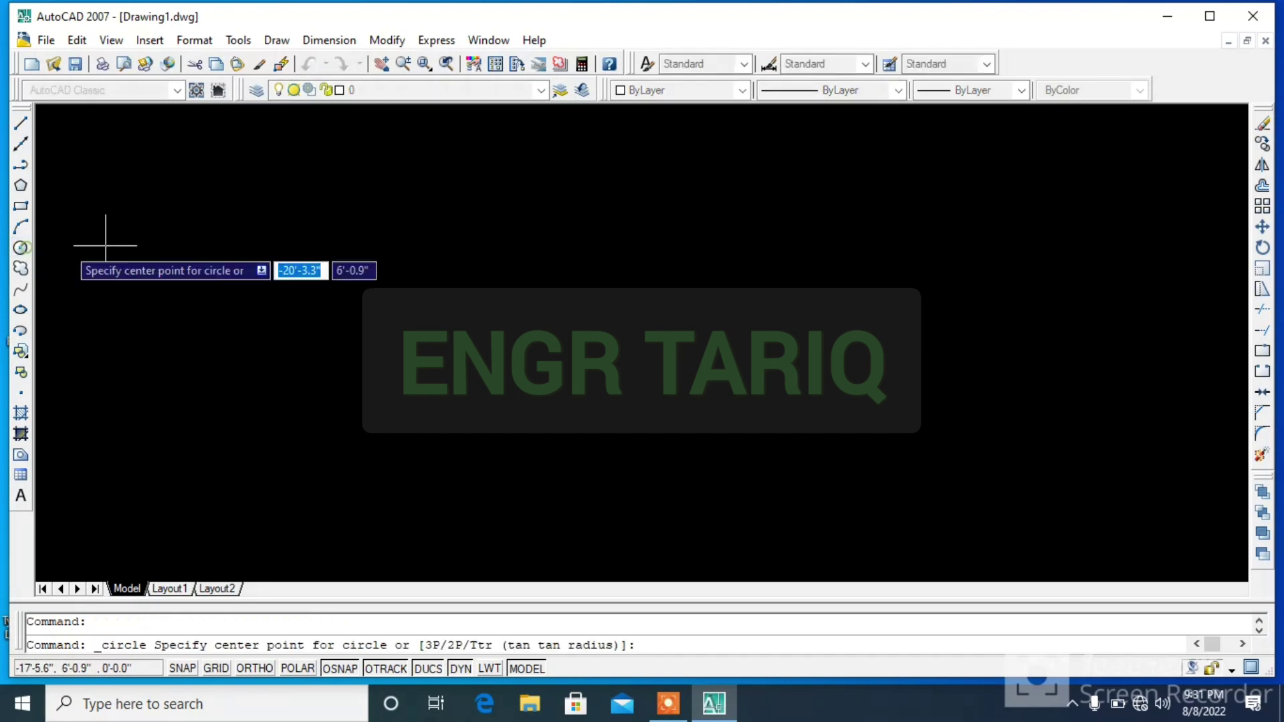
click(295, 257)
click(324, 285)
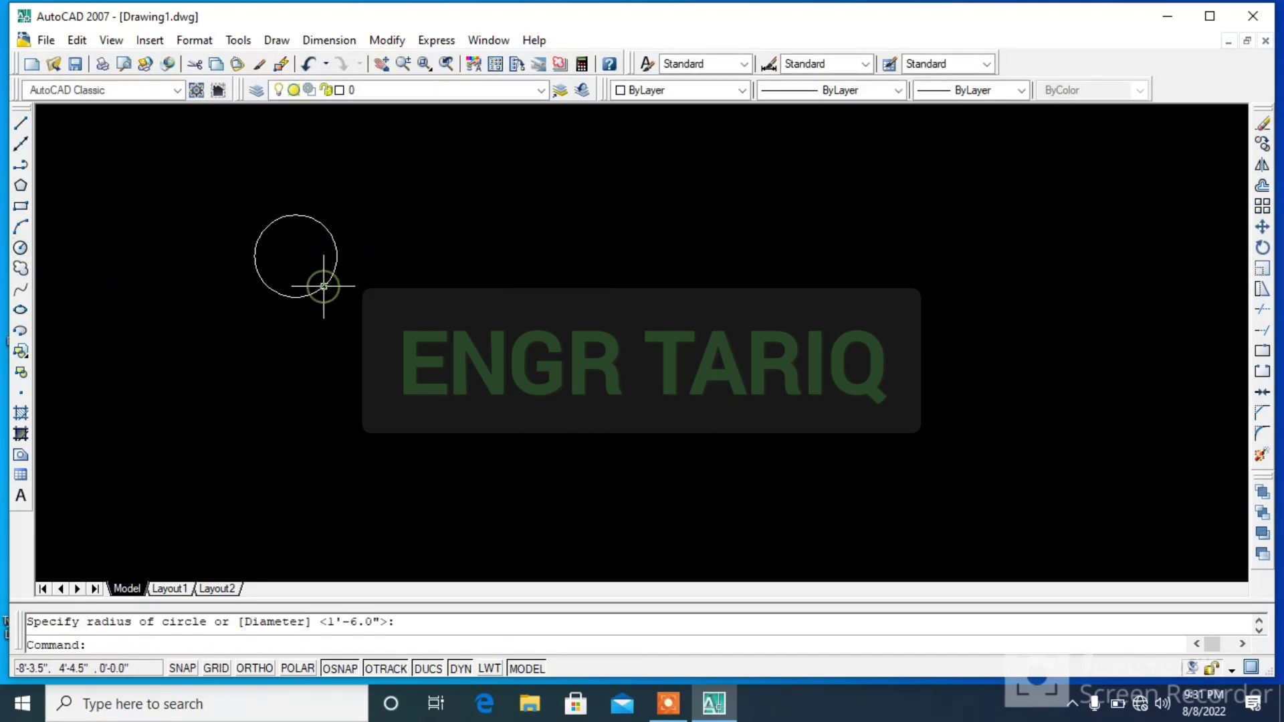
click(20, 249)
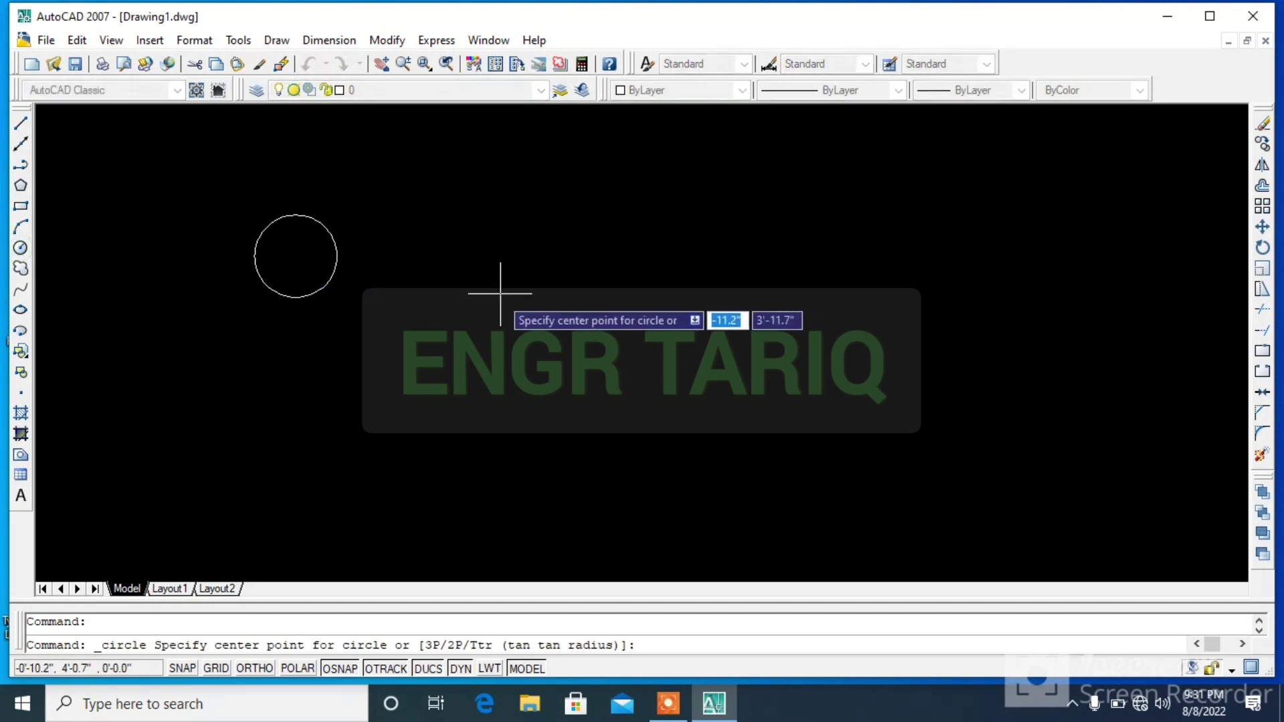
click(546, 260)
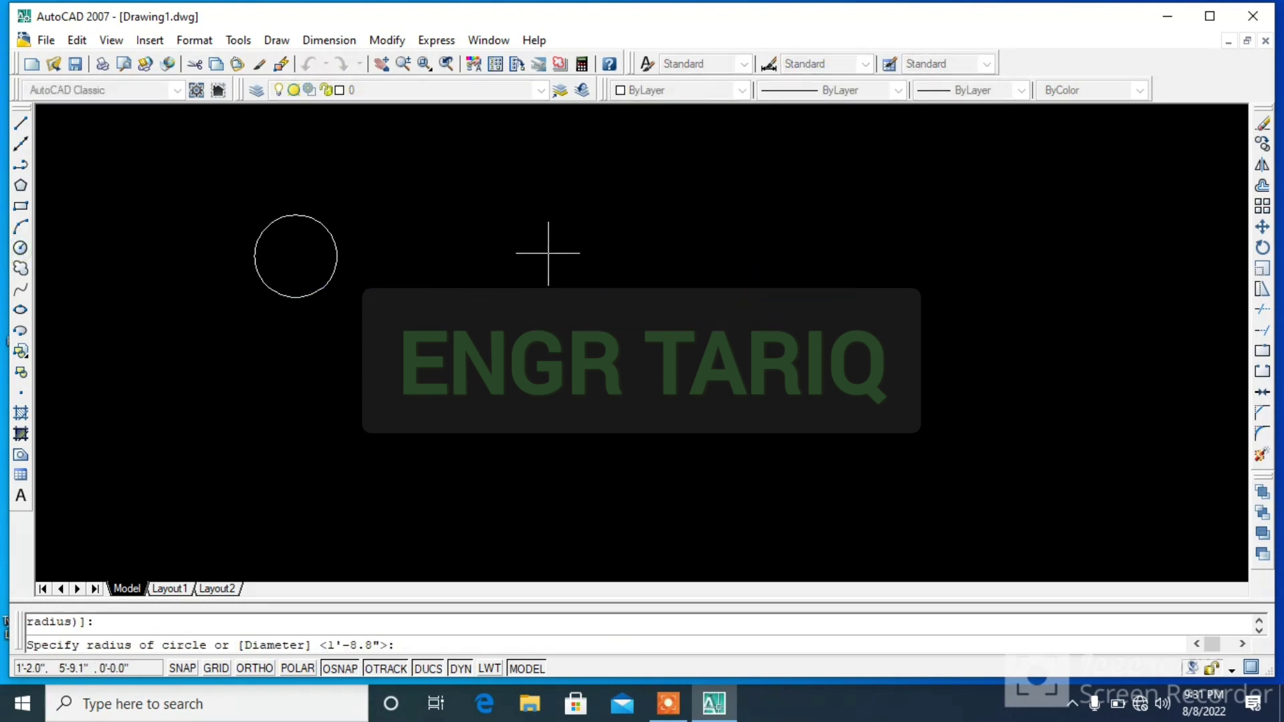
click(553, 296)
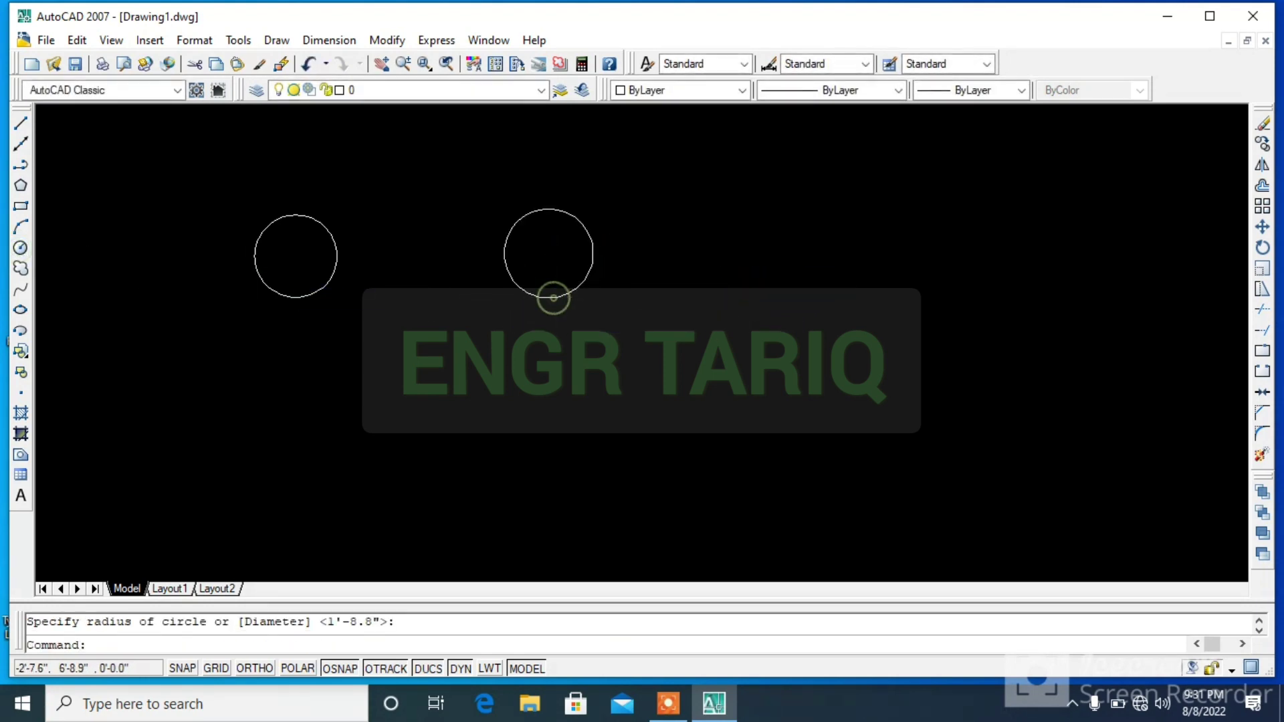
click(275, 41)
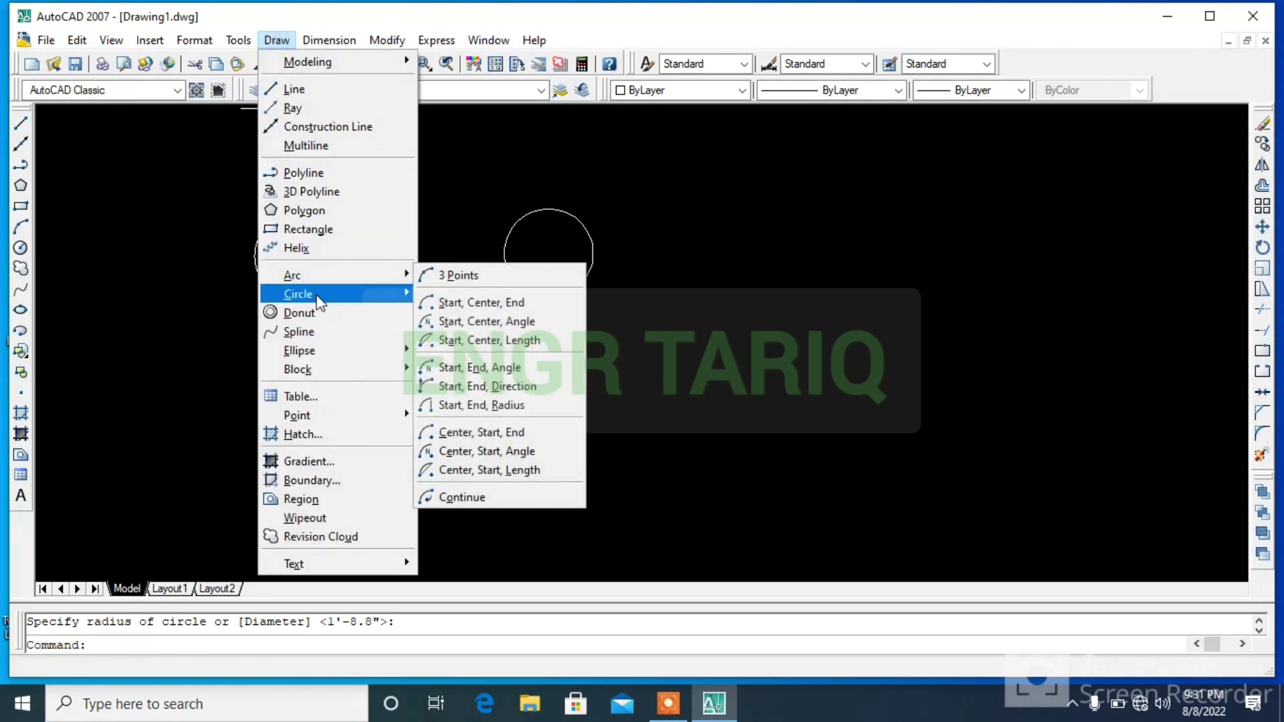
mouse_move(299, 294)
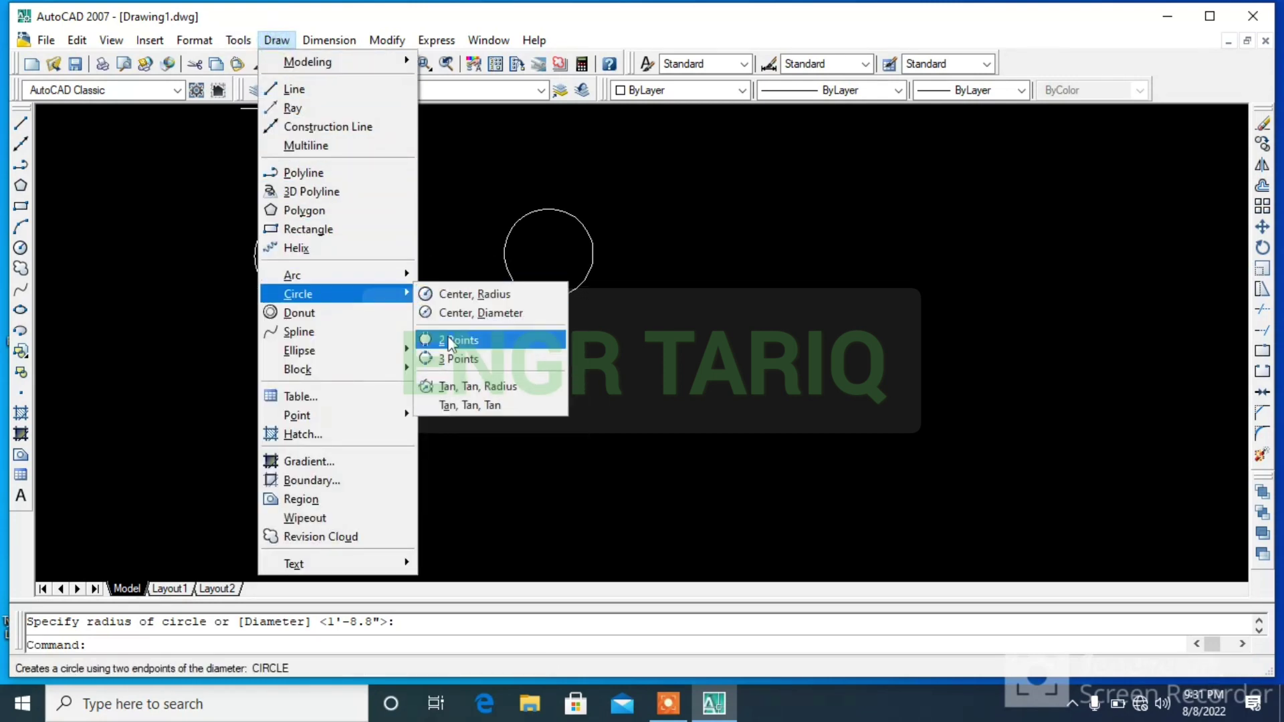
- Clear the earlier circles and cancel the stray window selection, leaving a blank canvas
click(447, 336)
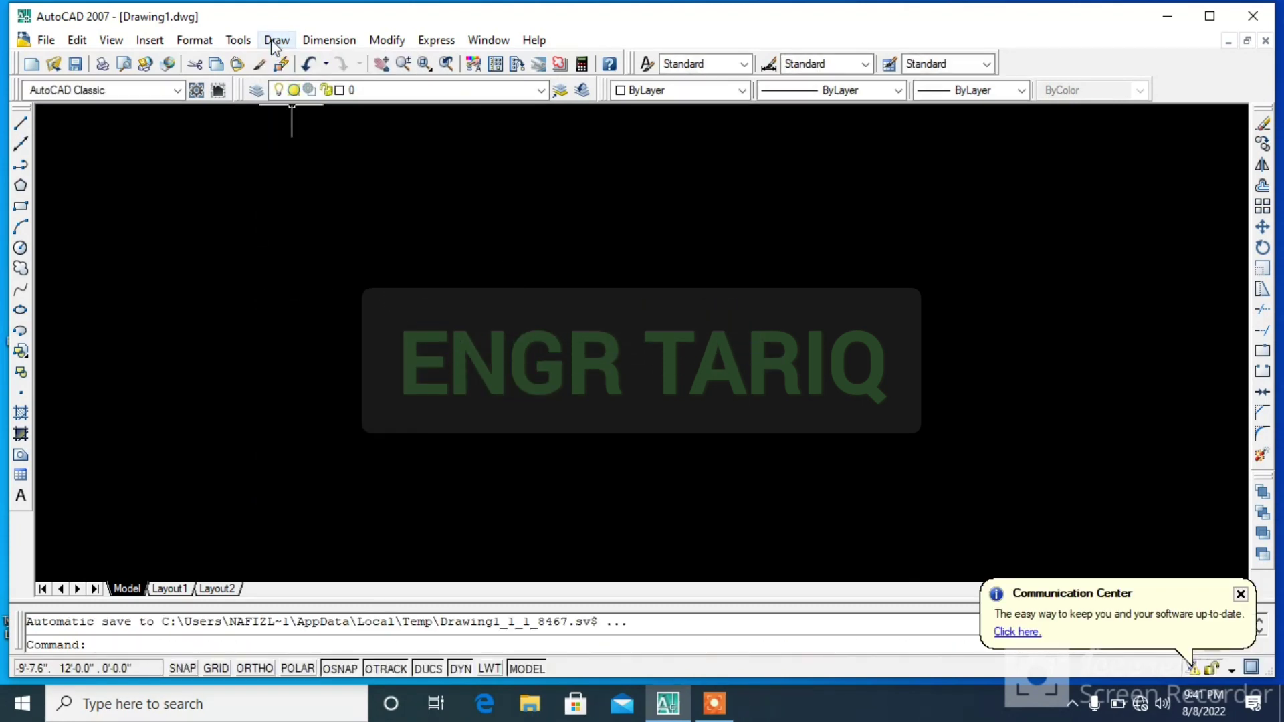
click(279, 43)
mouse_move(301, 275)
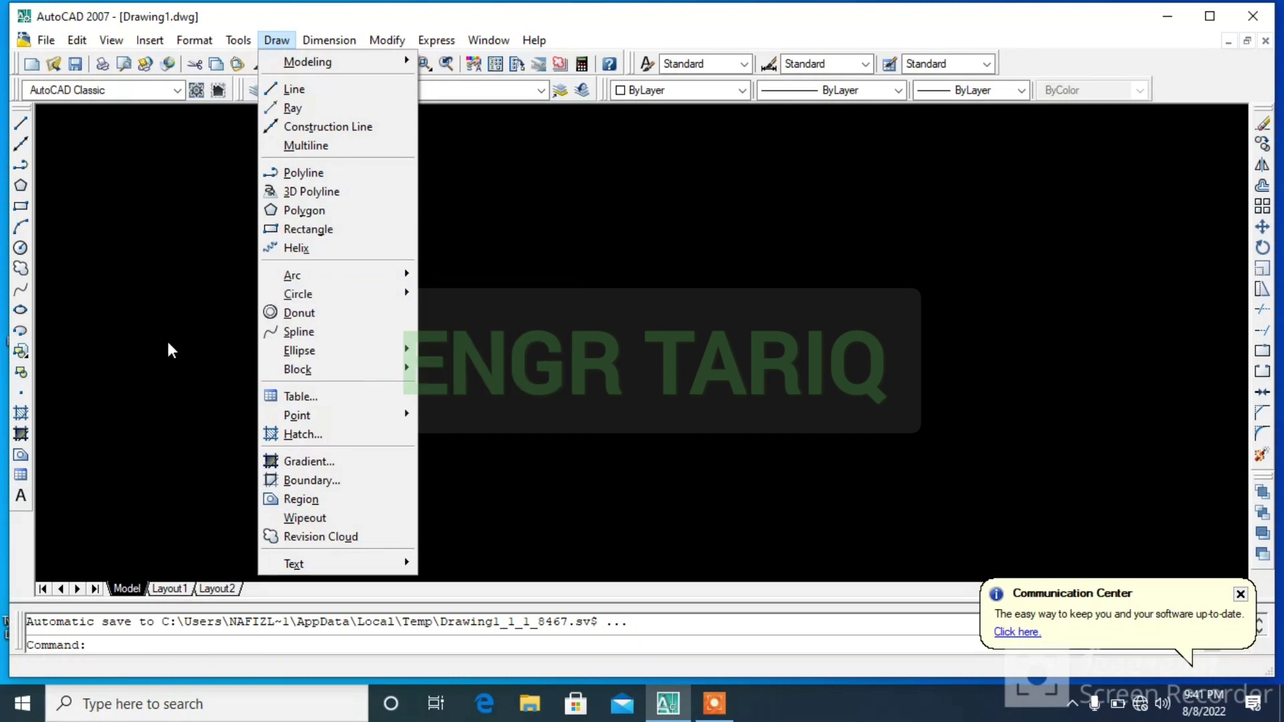
click(142, 335)
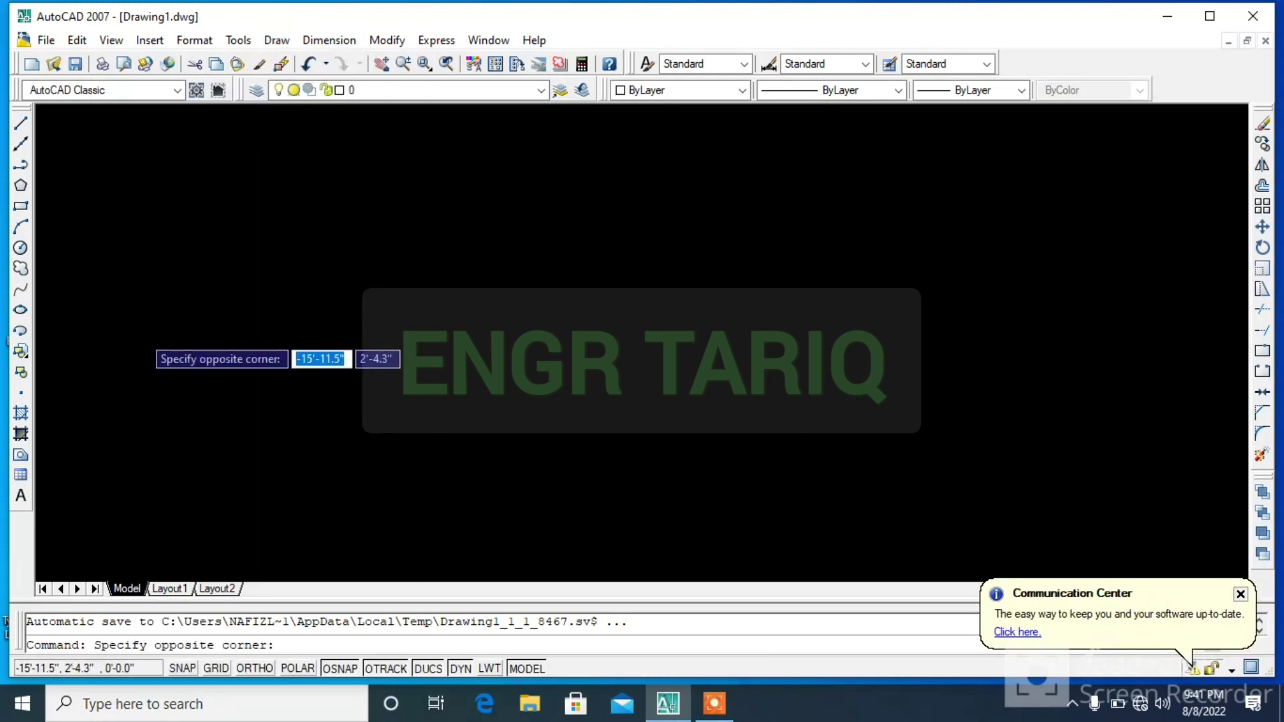
key(Escape)
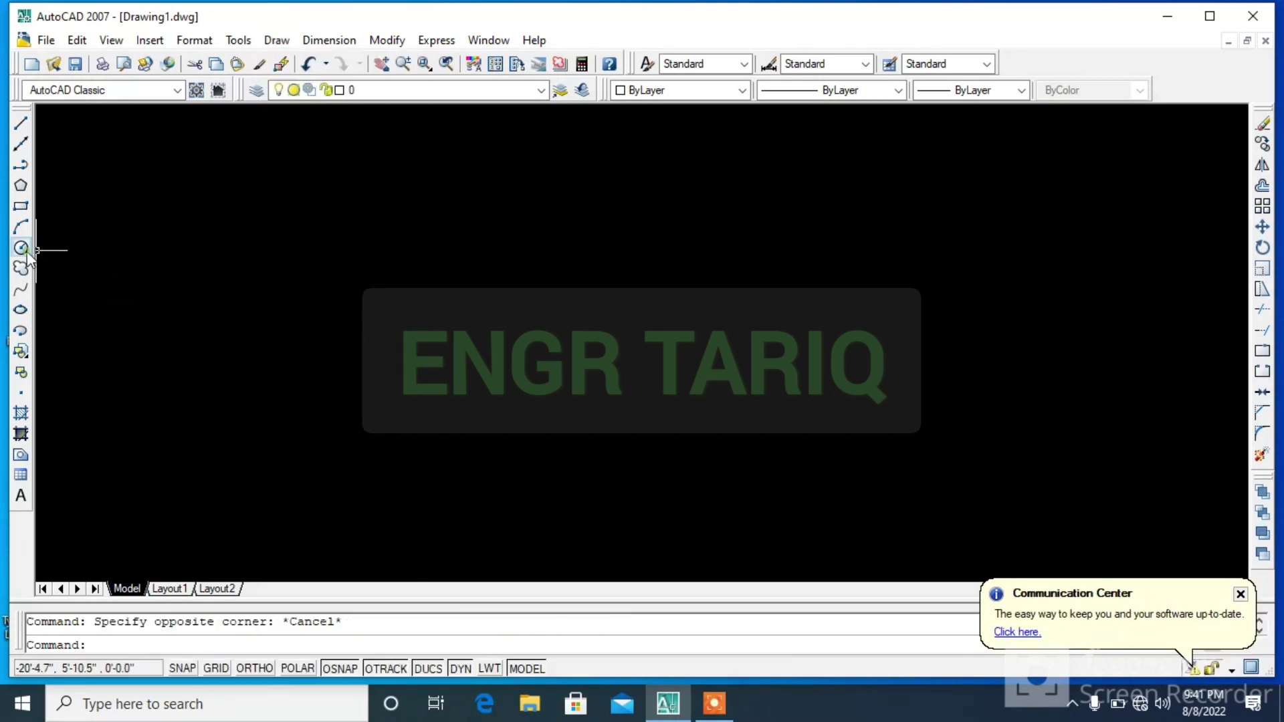
- Draw two separate centre-radius circles, one at upper left and one further right
click(22, 249)
click(130, 233)
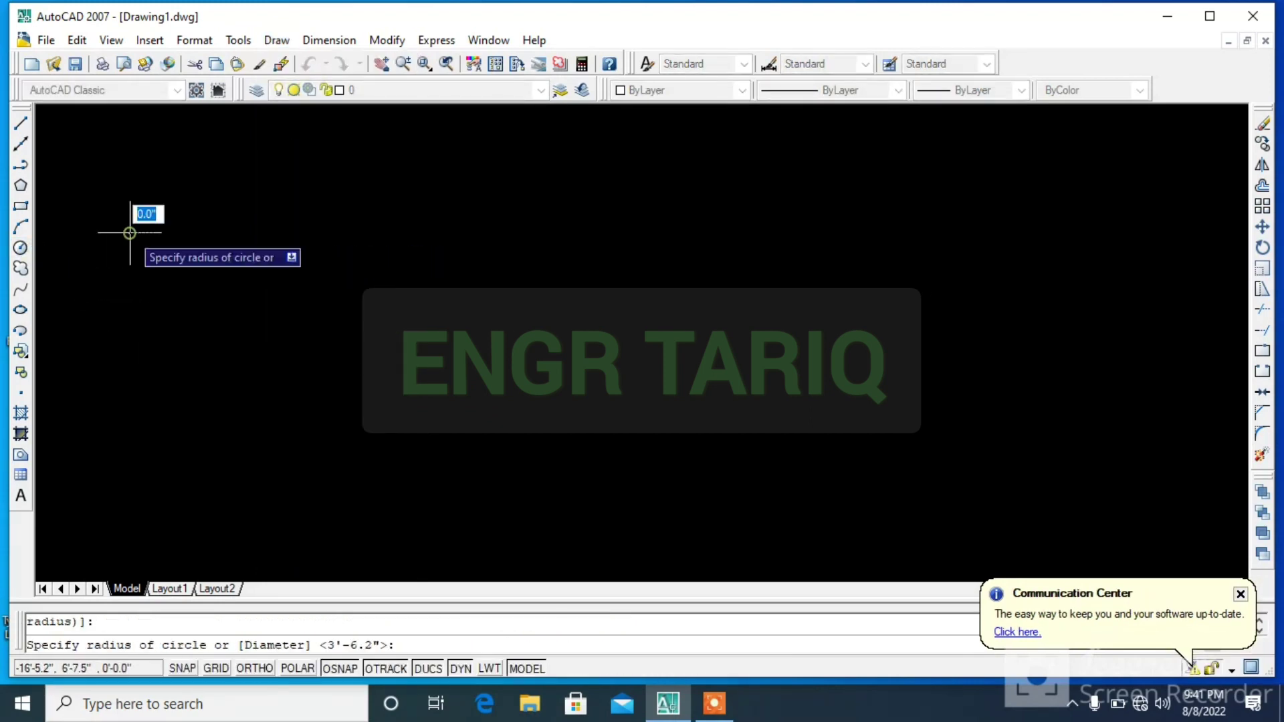
click(172, 254)
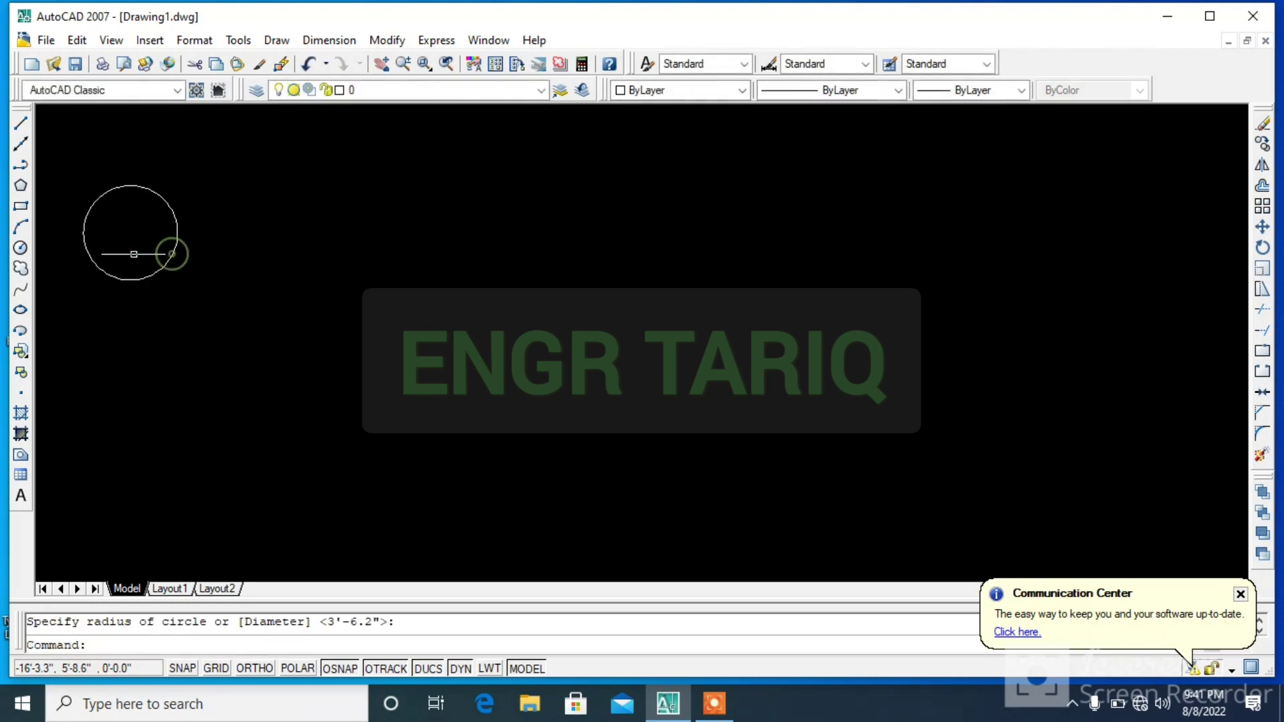
click(22, 251)
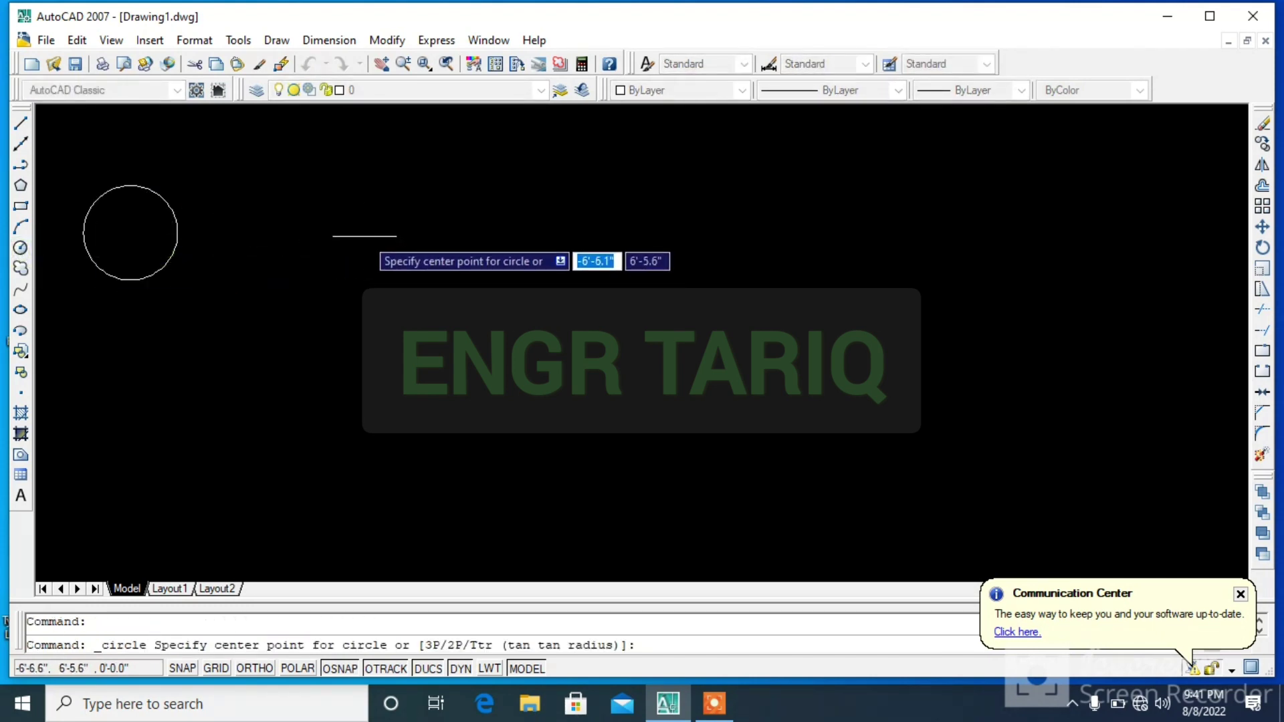
click(353, 231)
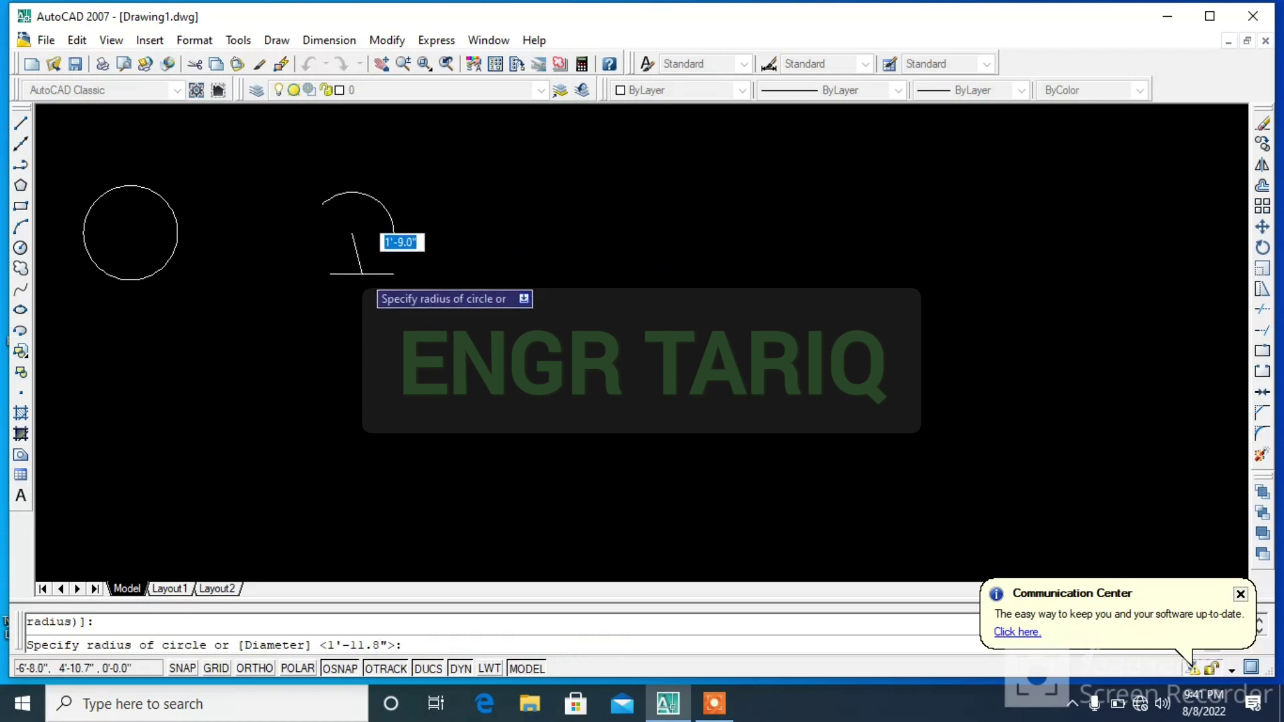
click(362, 281)
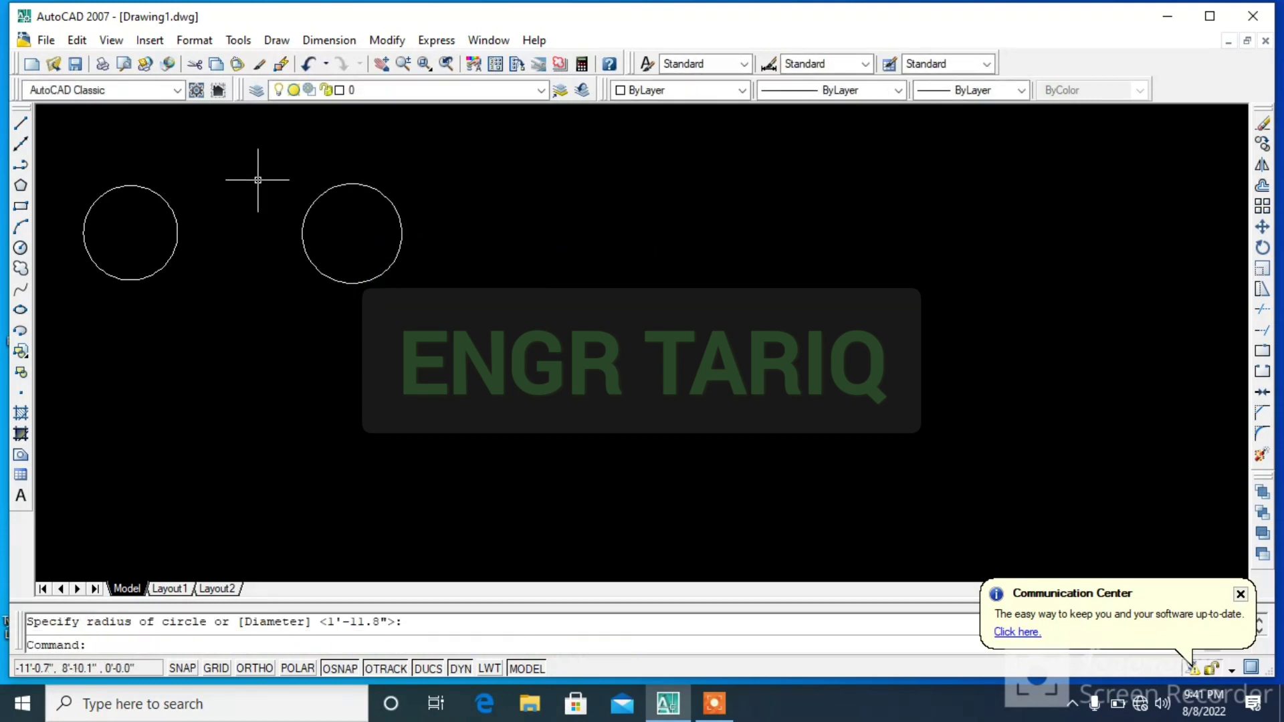
- Draw a 2-point circle whose diameter spans the gap between the two circles
click(277, 40)
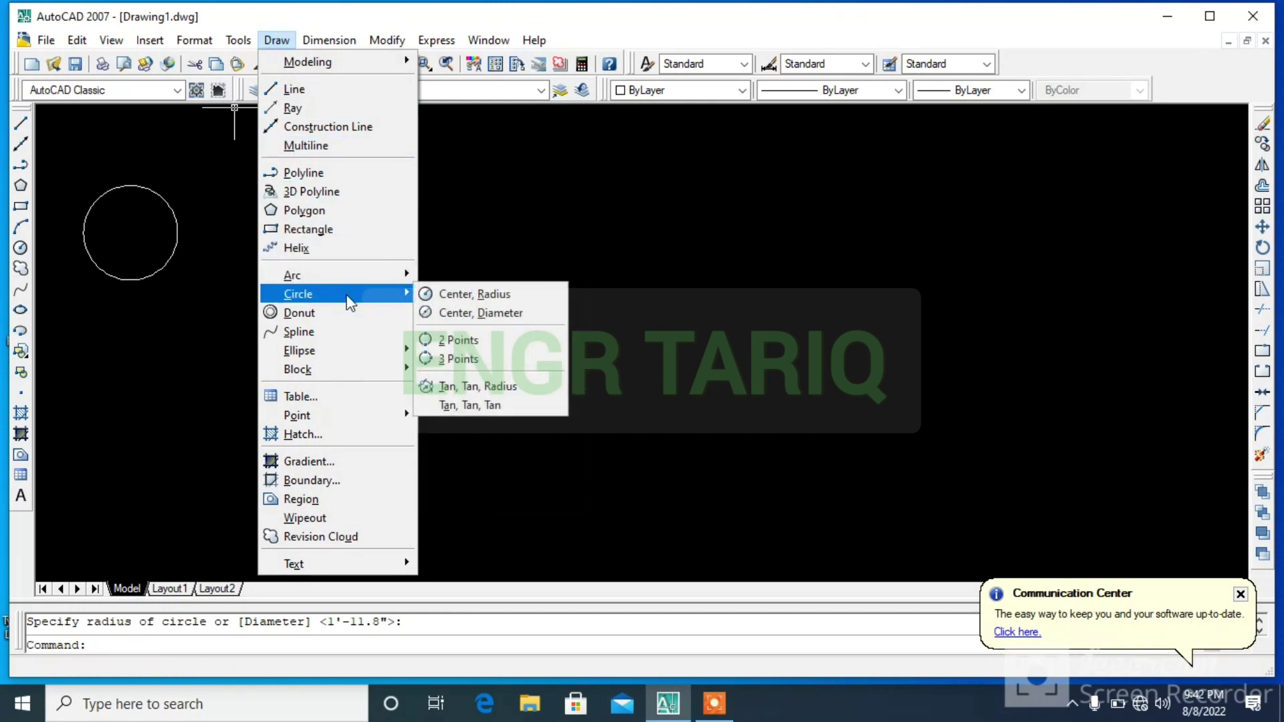
click(451, 341)
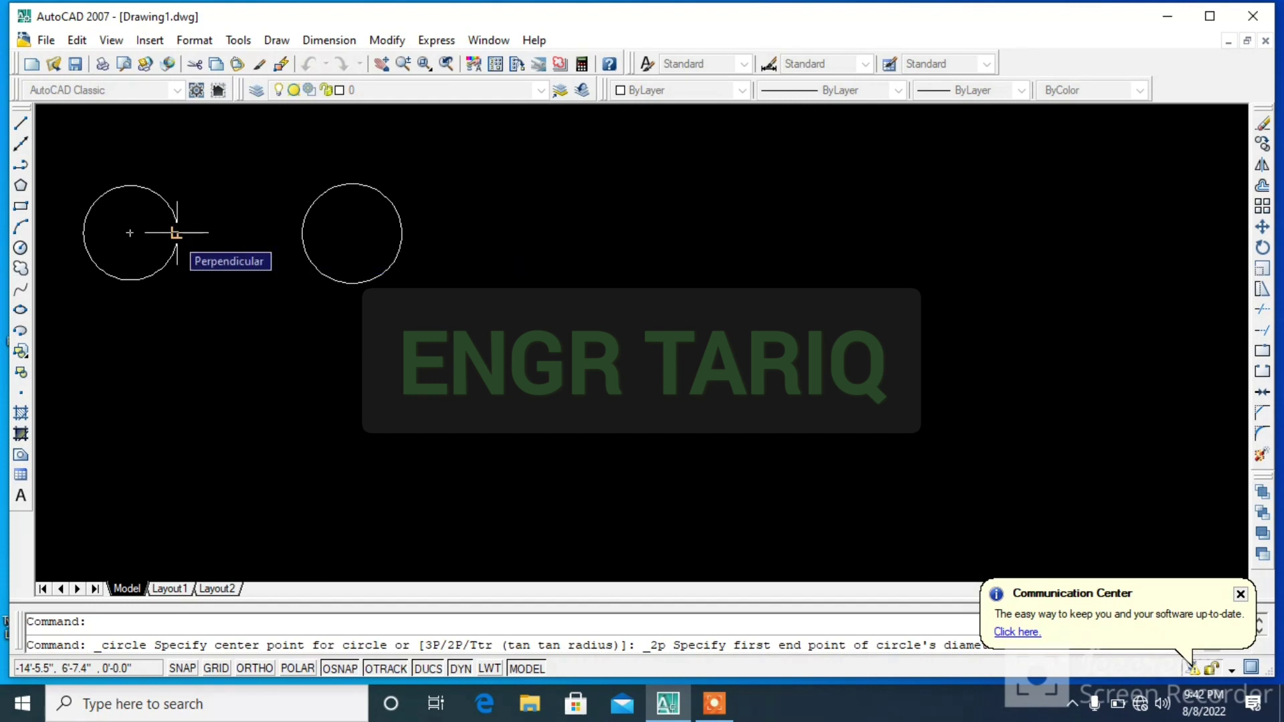
click(175, 233)
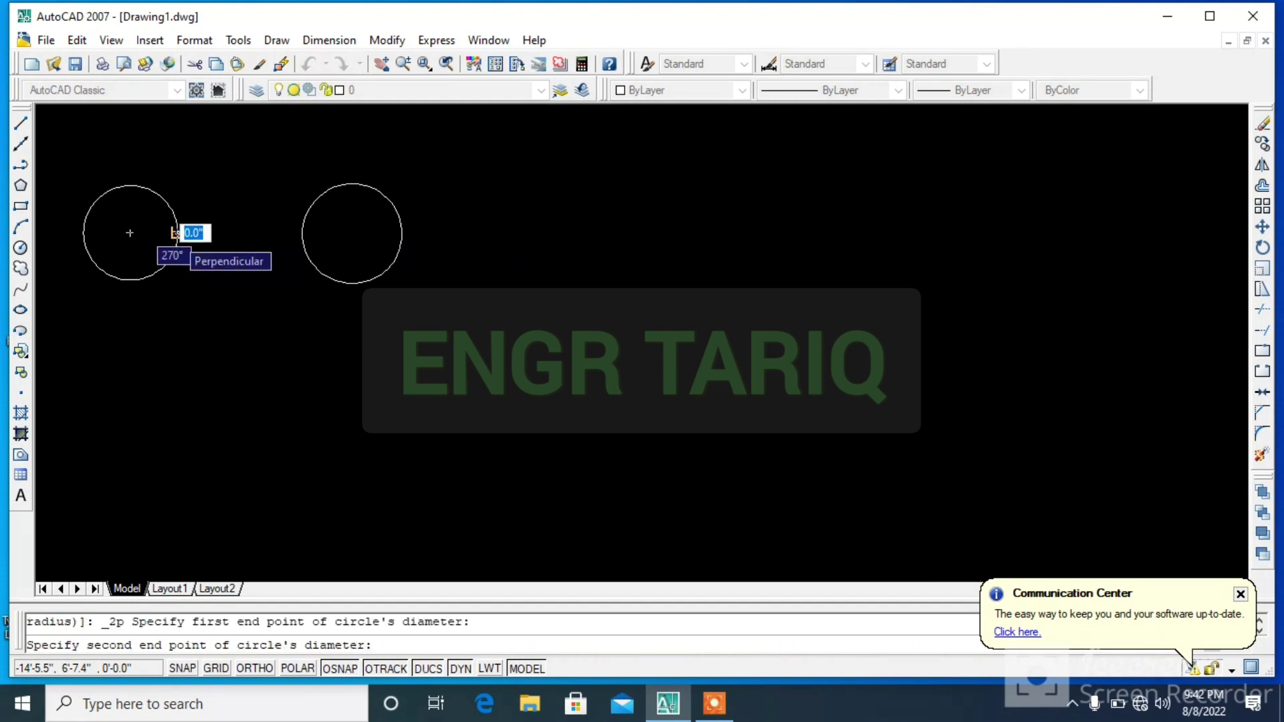
click(301, 234)
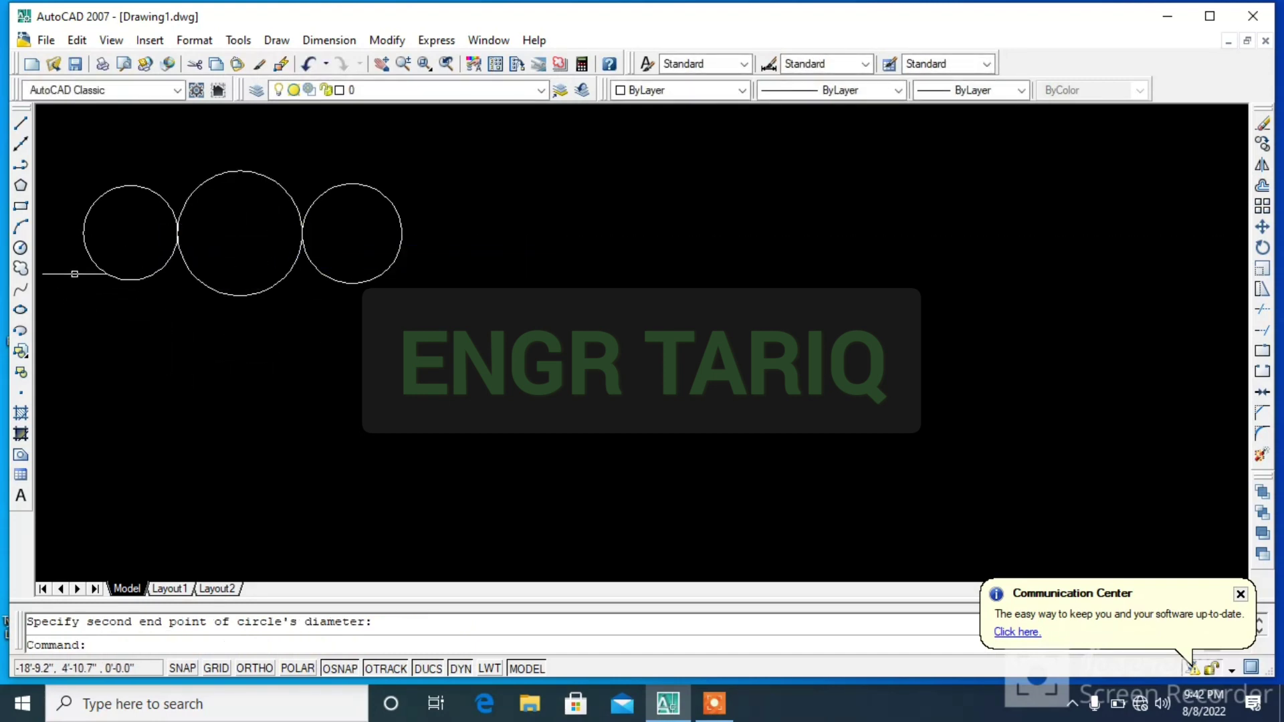
click(21, 248)
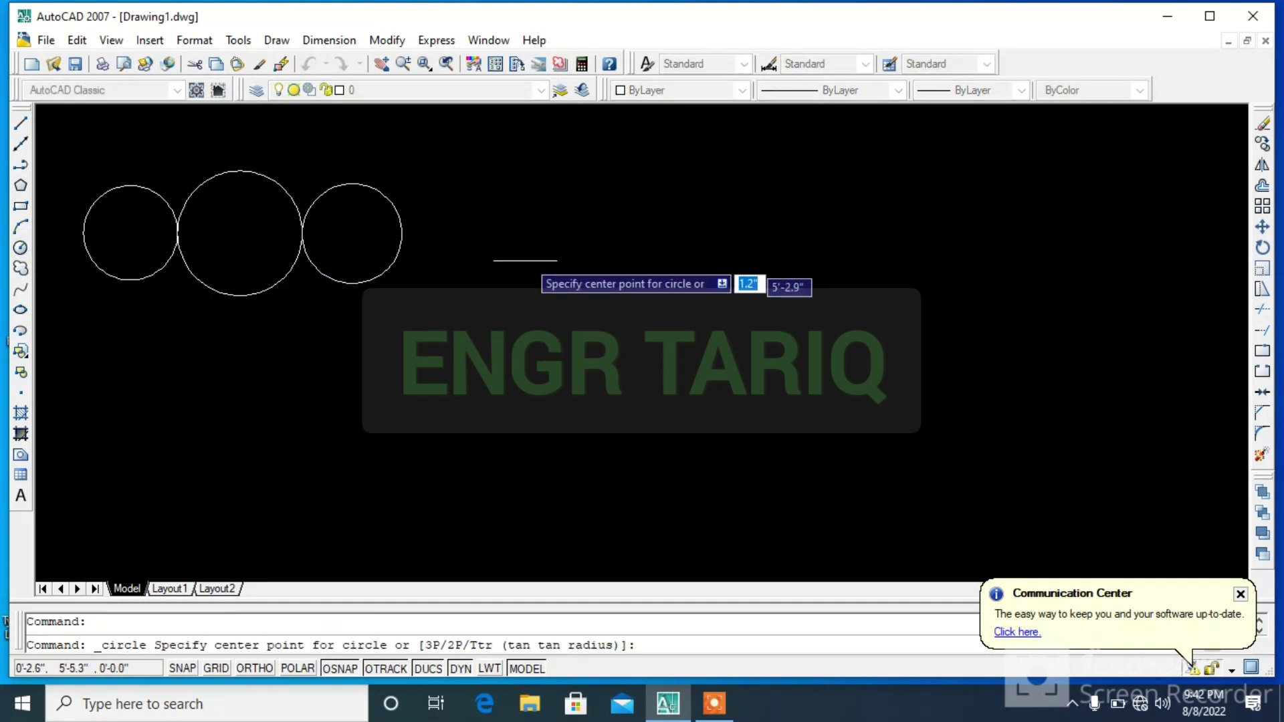
- Add three small centre-radius circles on the right: two side by side, one below between them
click(527, 246)
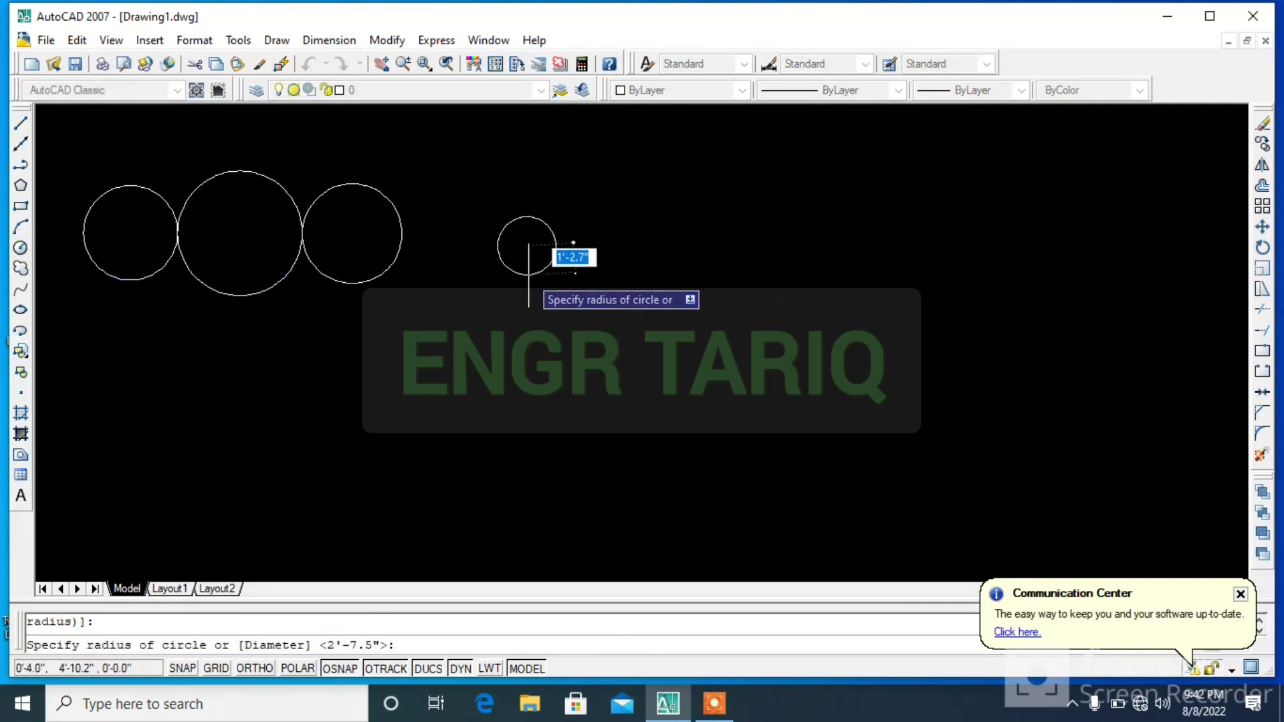
click(529, 275)
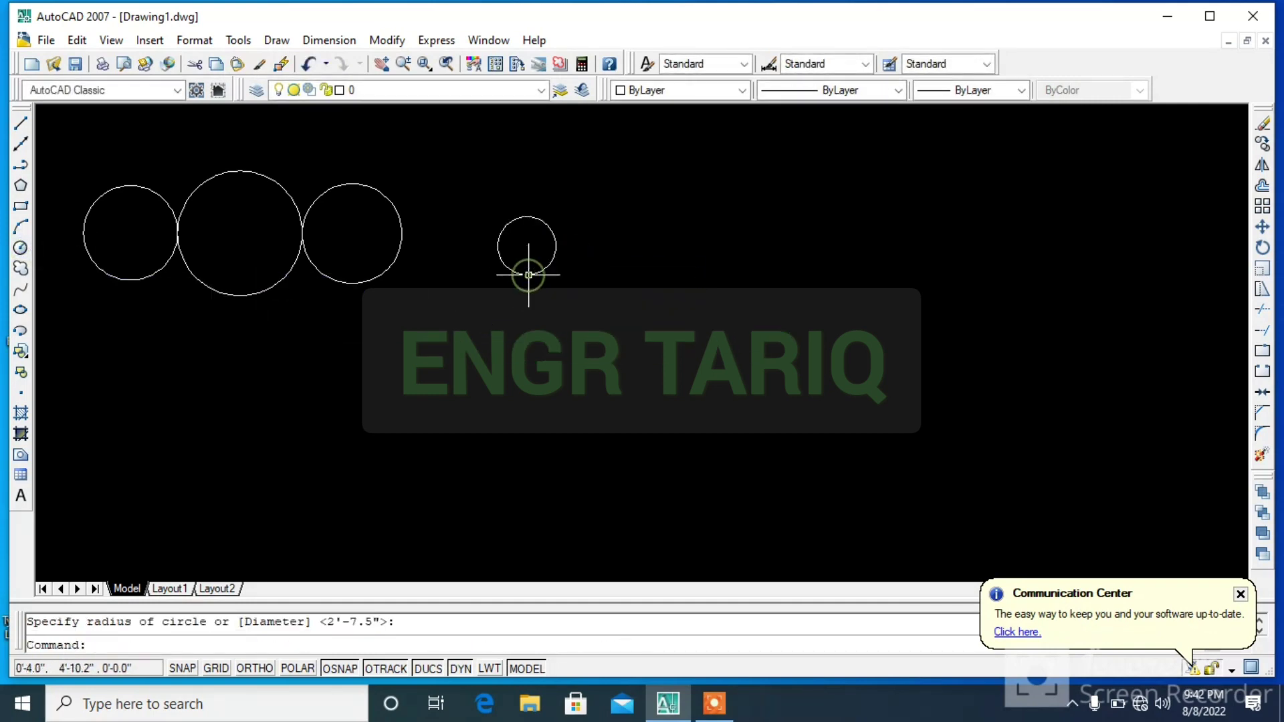
click(22, 248)
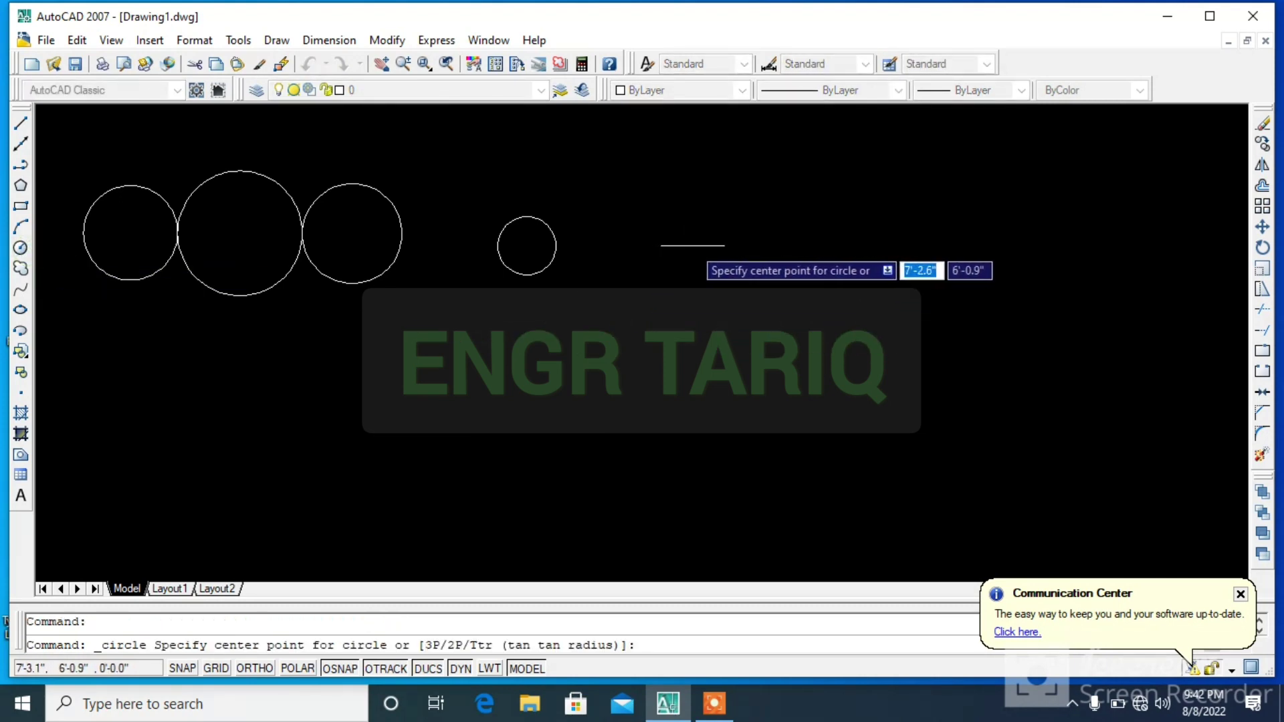
click(696, 246)
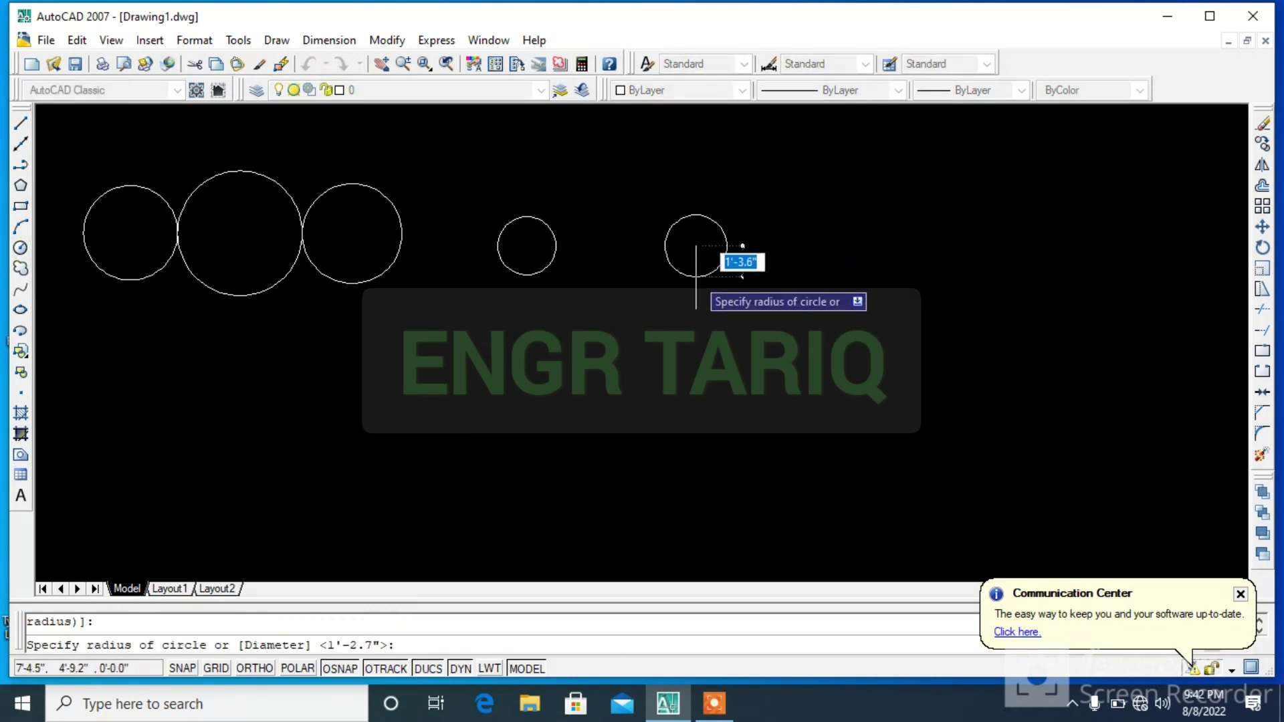
click(697, 277)
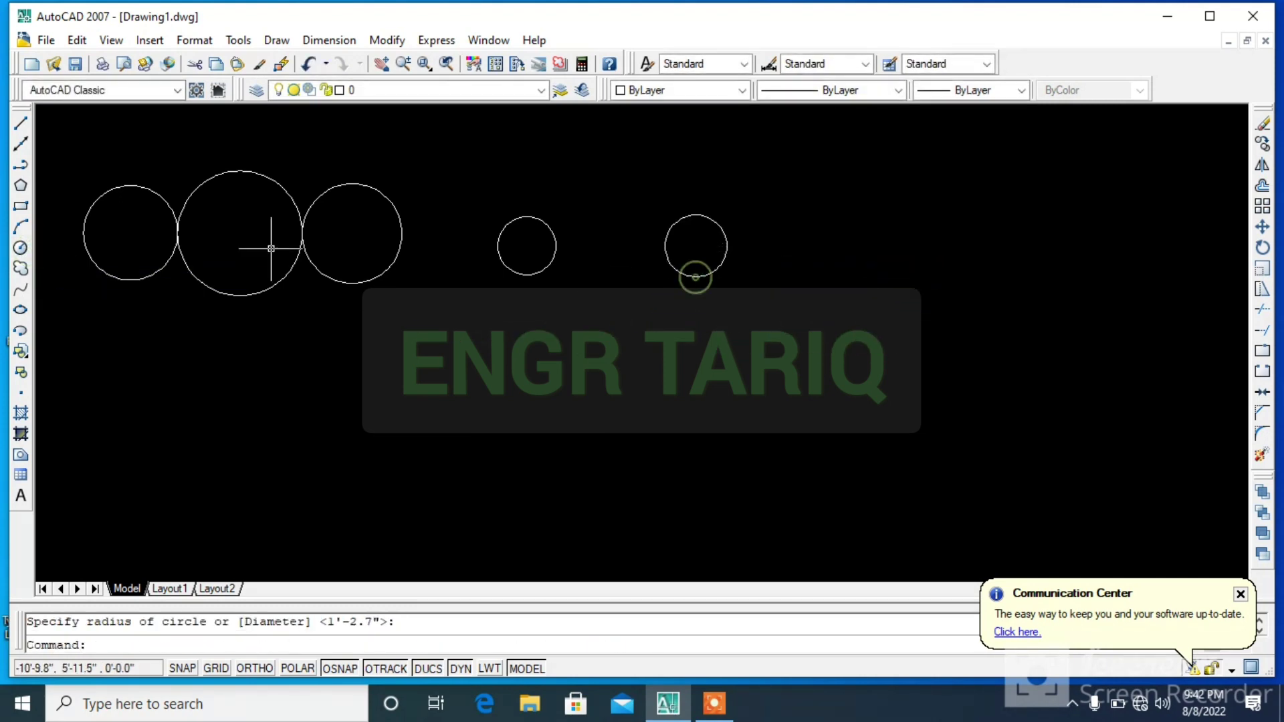
click(20, 248)
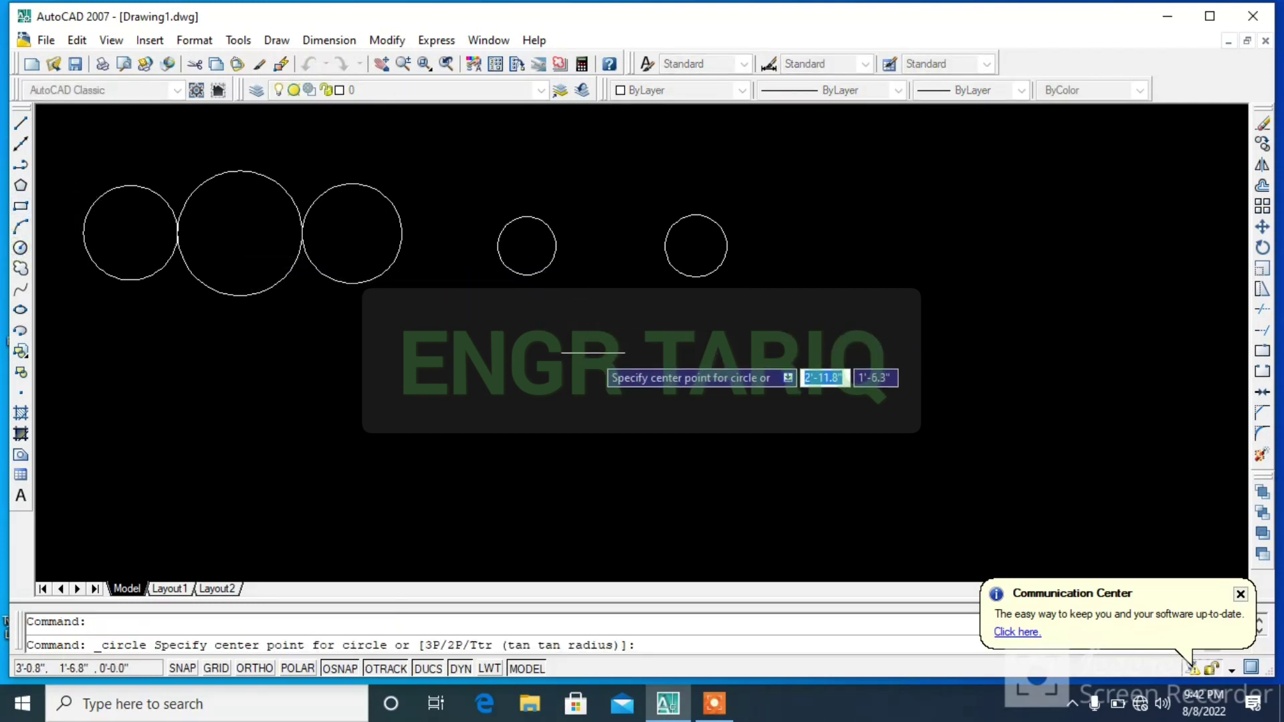
click(600, 353)
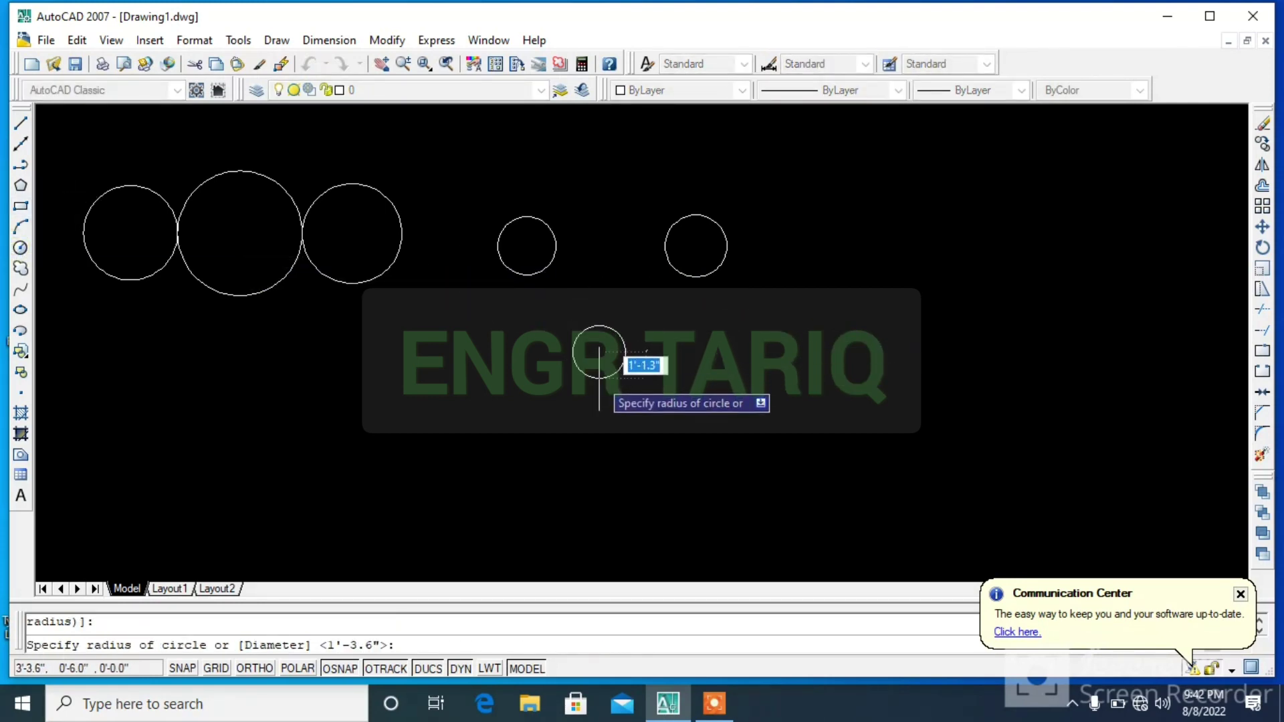
click(600, 379)
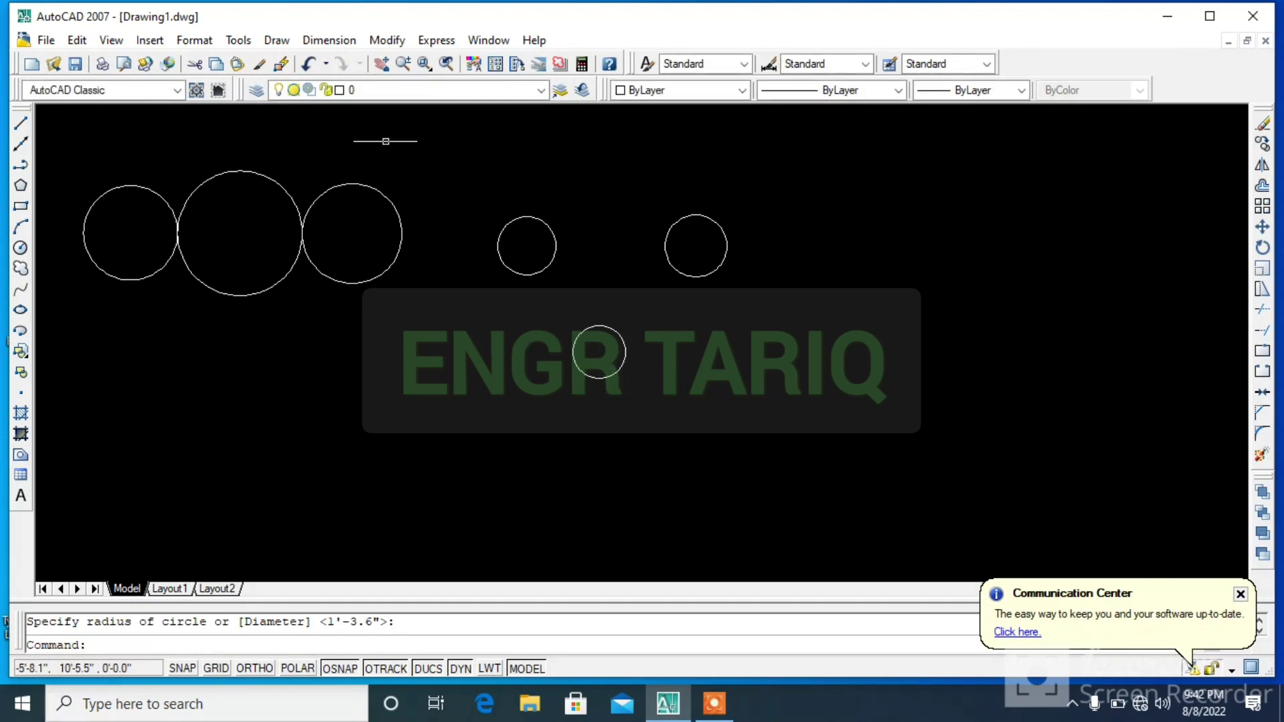
click(276, 41)
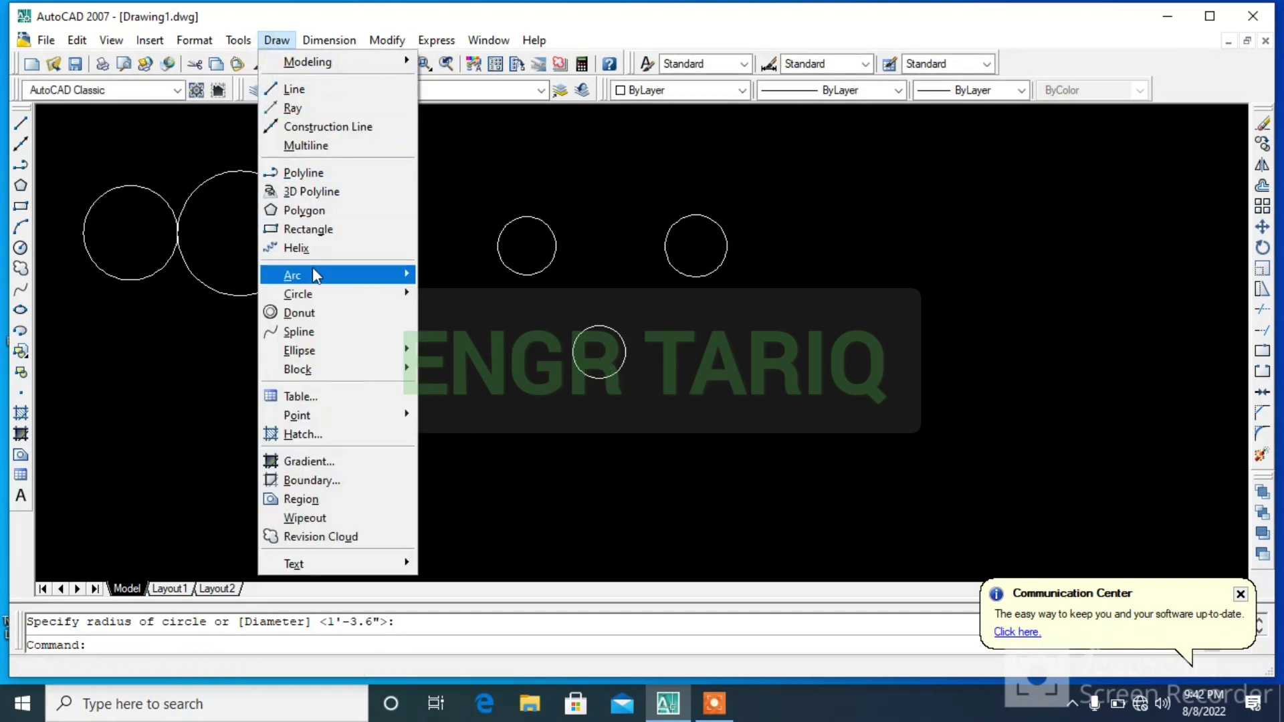
mouse_move(298, 295)
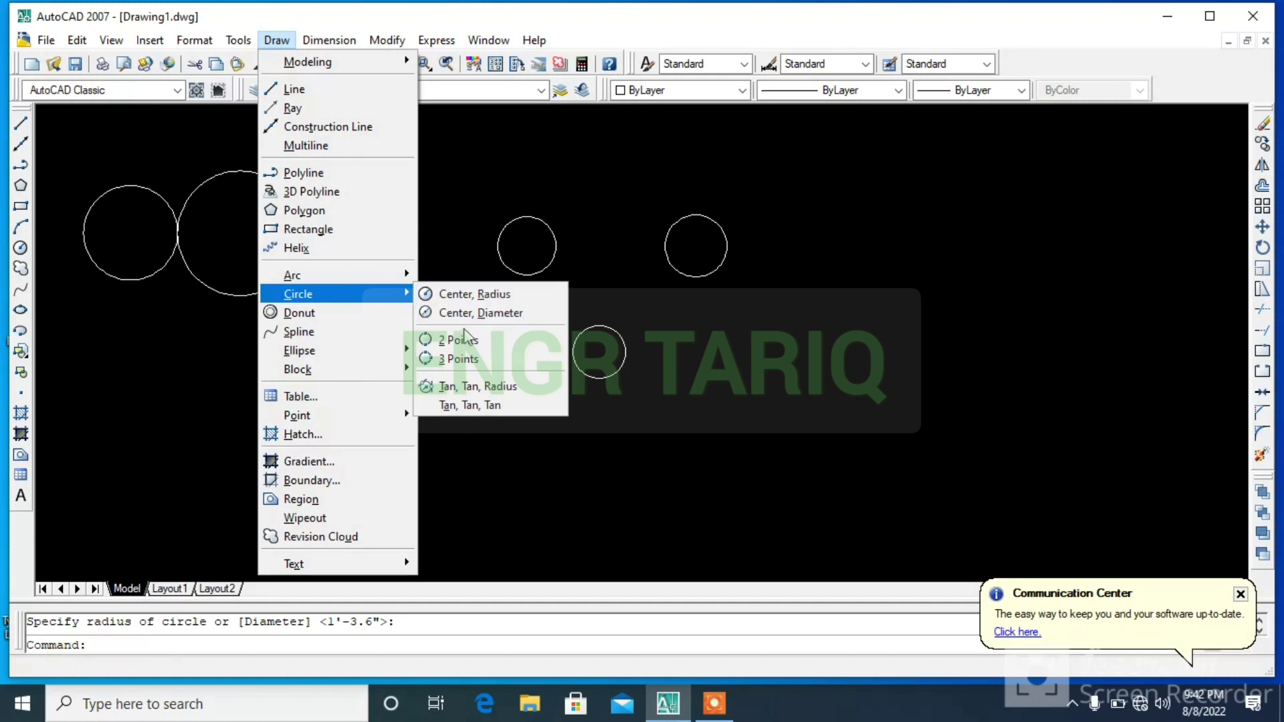
- Draw a 3-point circle through edge points of the three small right-hand circles
click(458, 359)
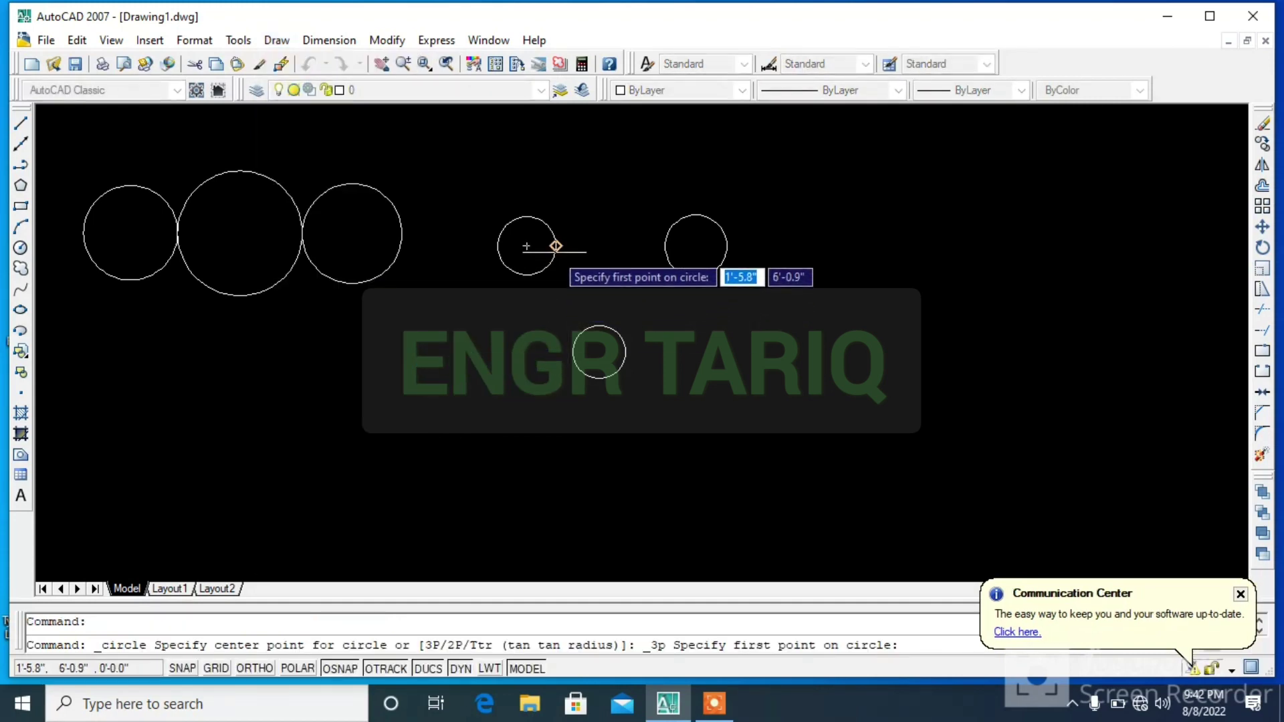
click(556, 246)
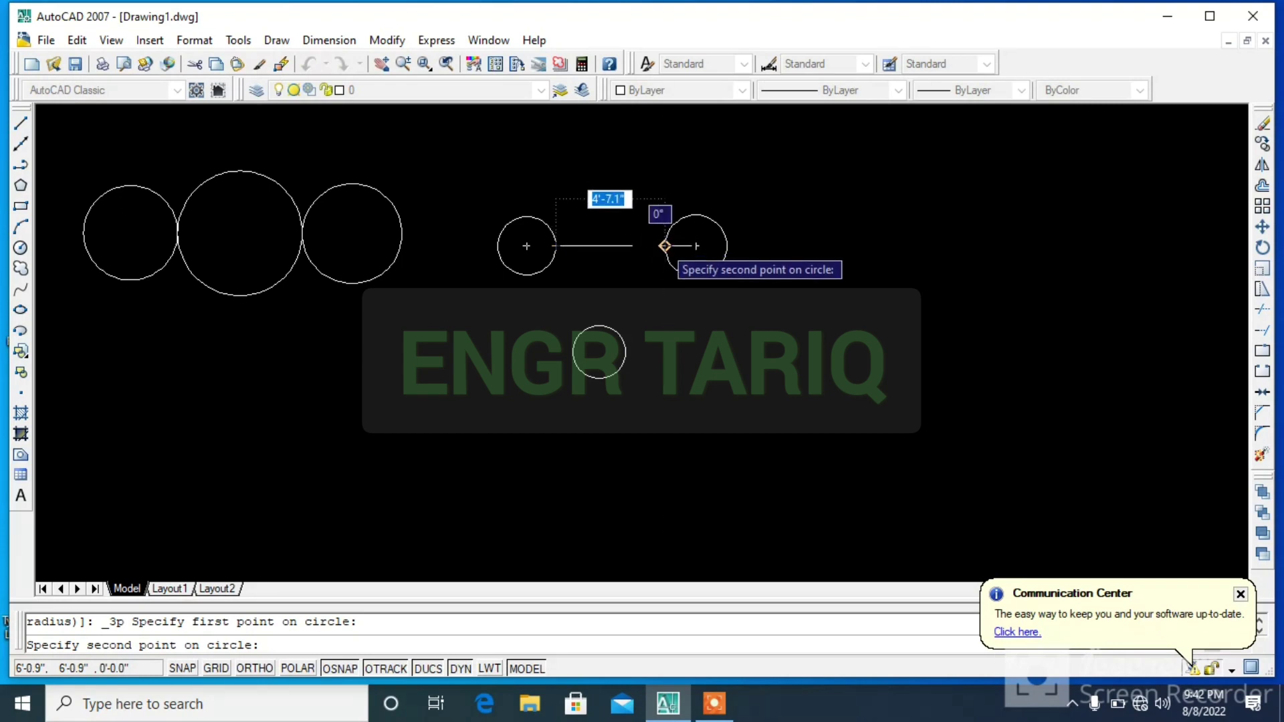
click(665, 246)
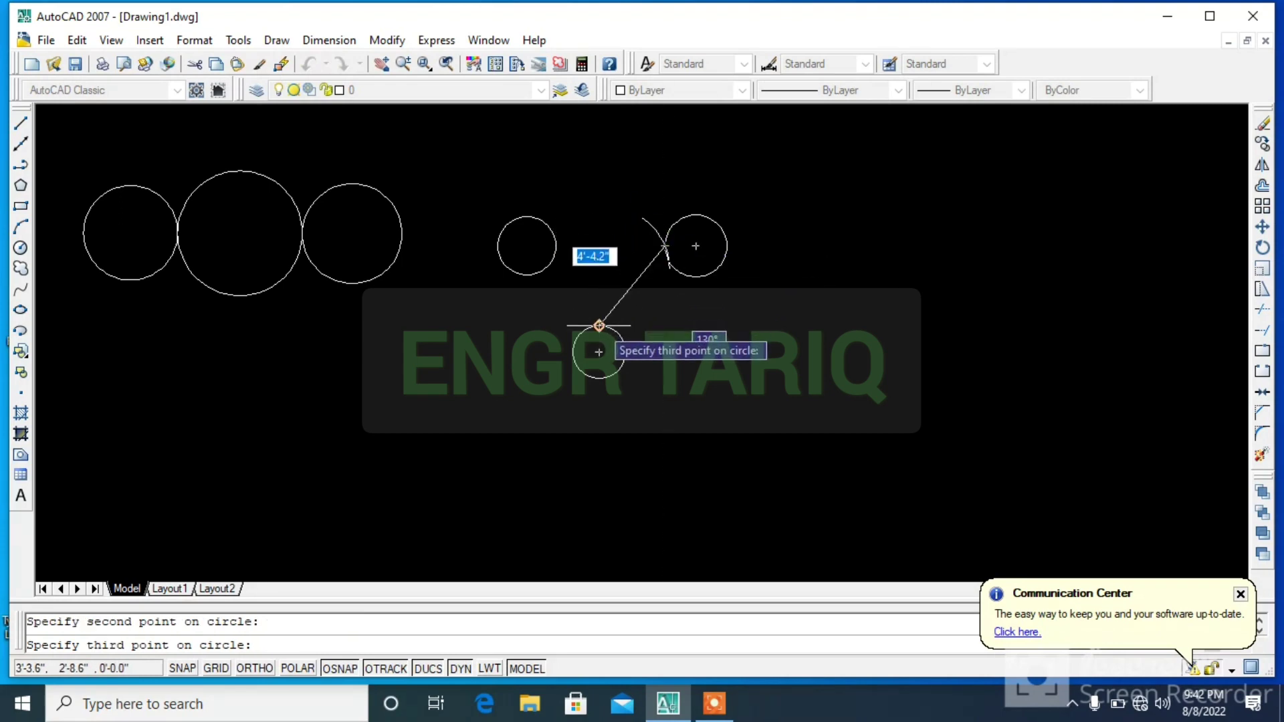
click(600, 326)
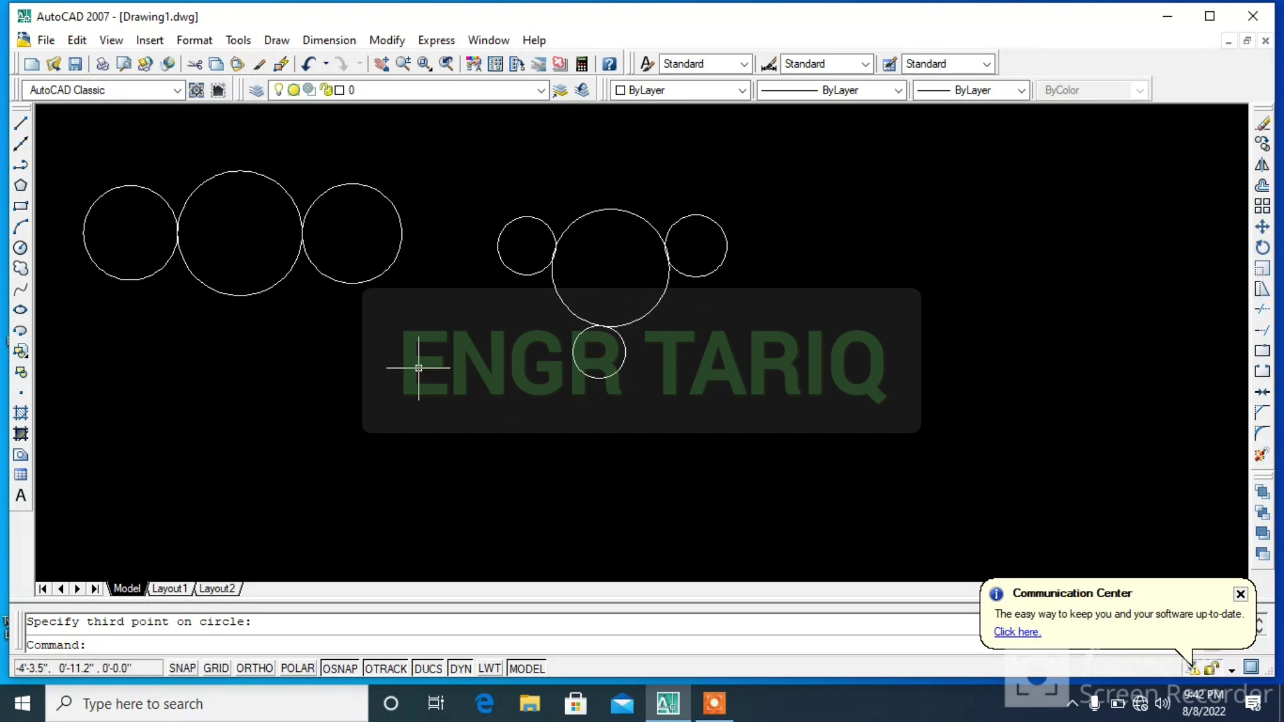
click(277, 41)
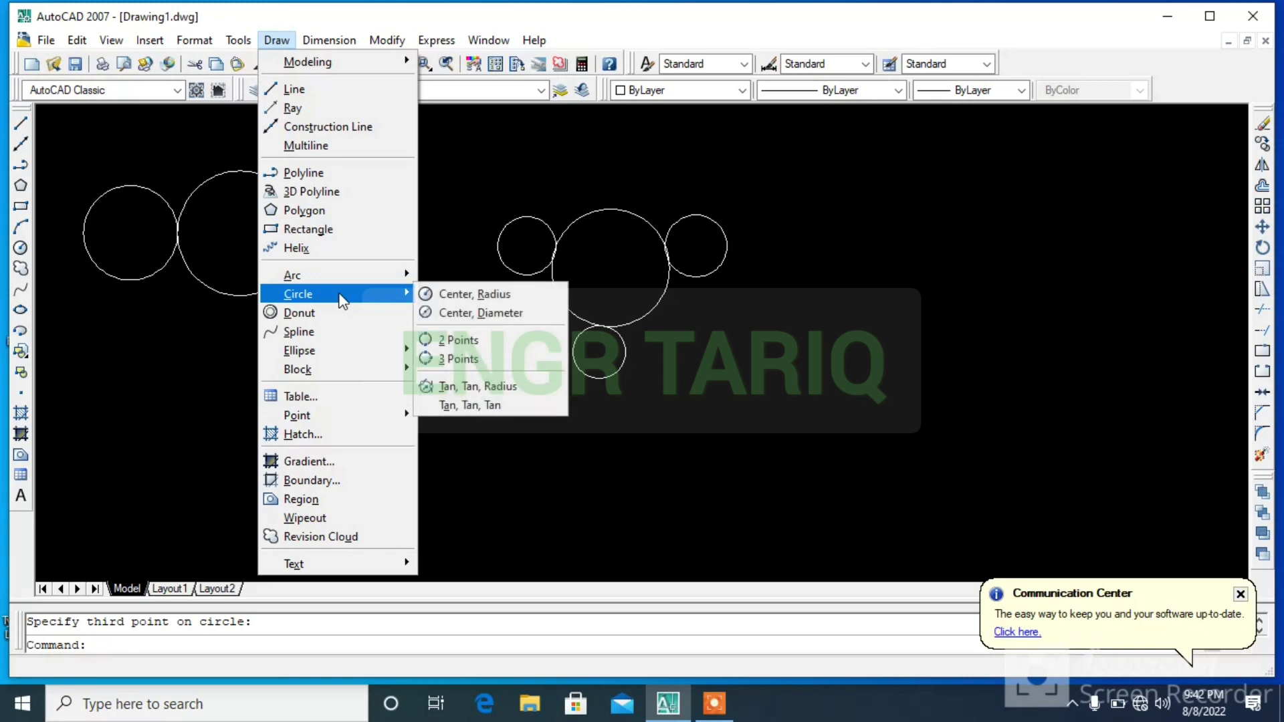
mouse_move(298, 294)
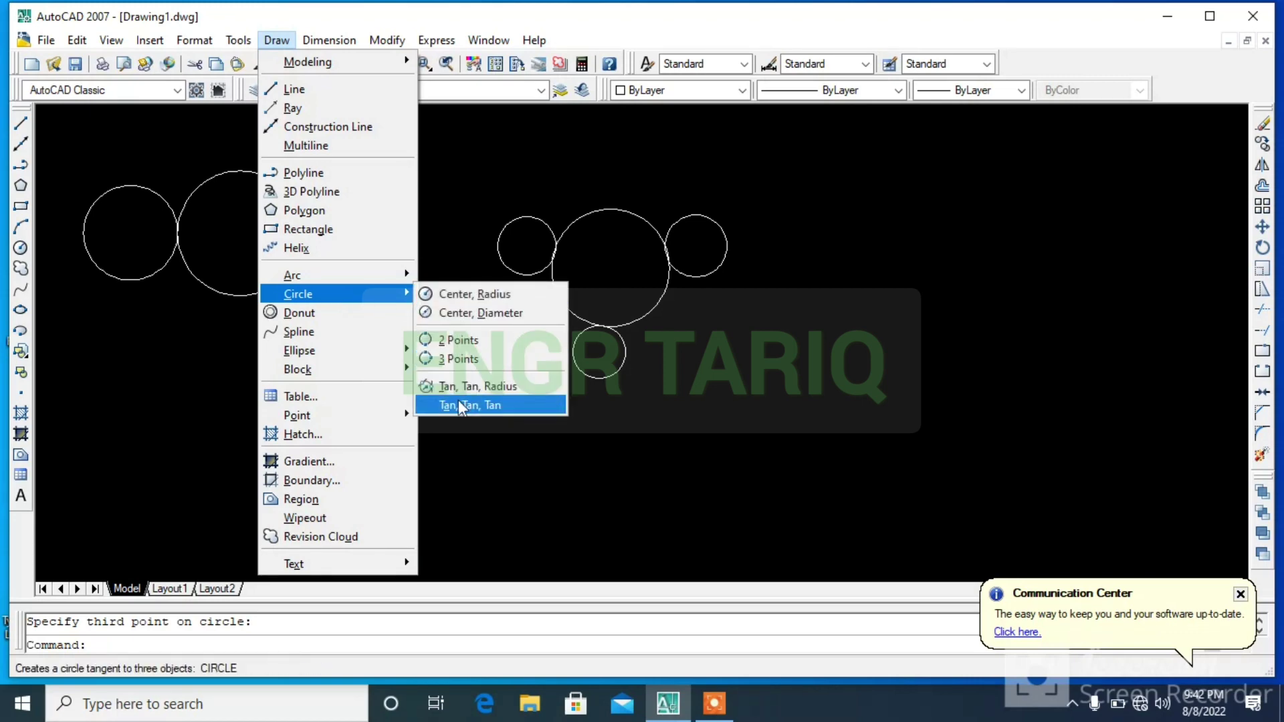
- Cancel the stray selection and draw the first lower-left centre-radius circle
click(200, 364)
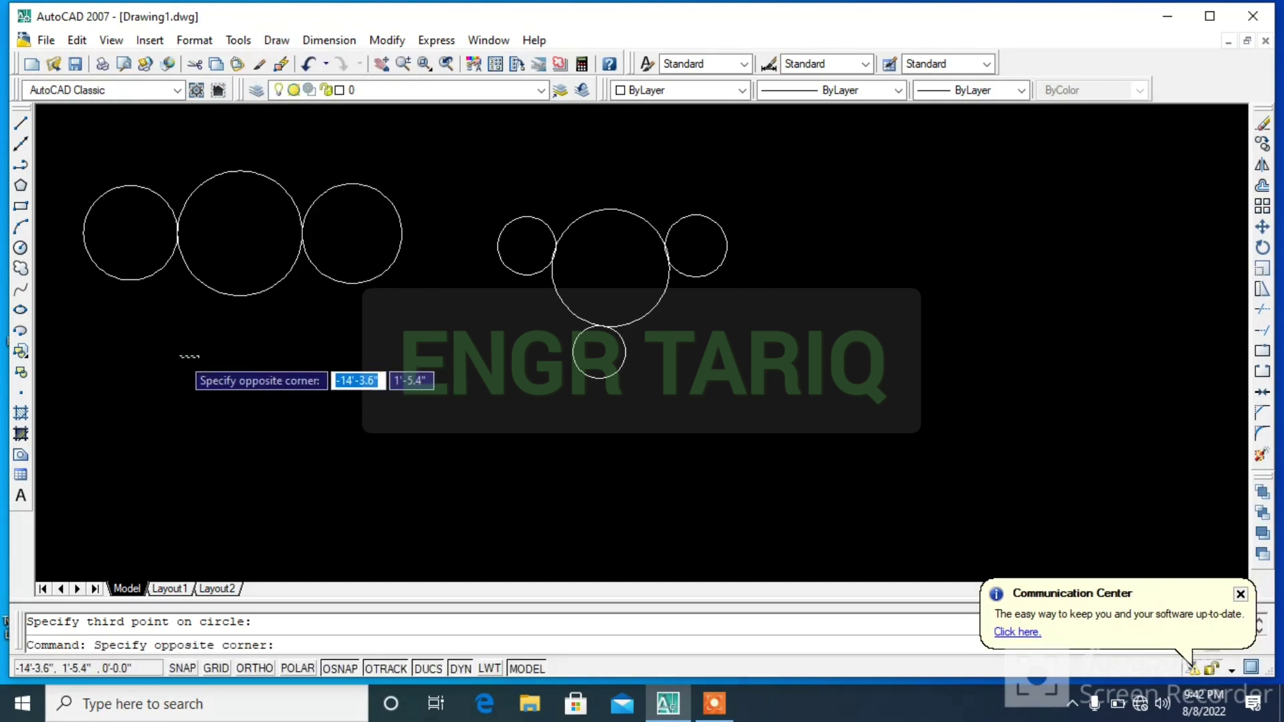
key(Escape)
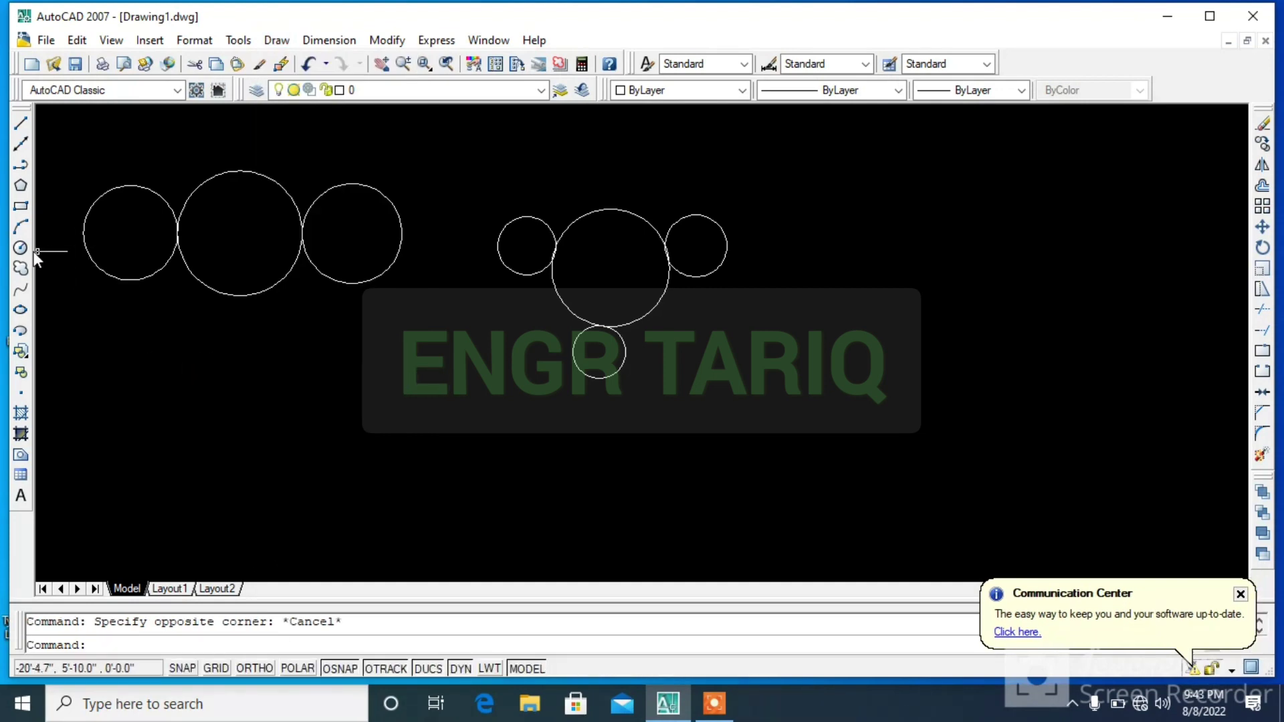
click(26, 250)
click(220, 376)
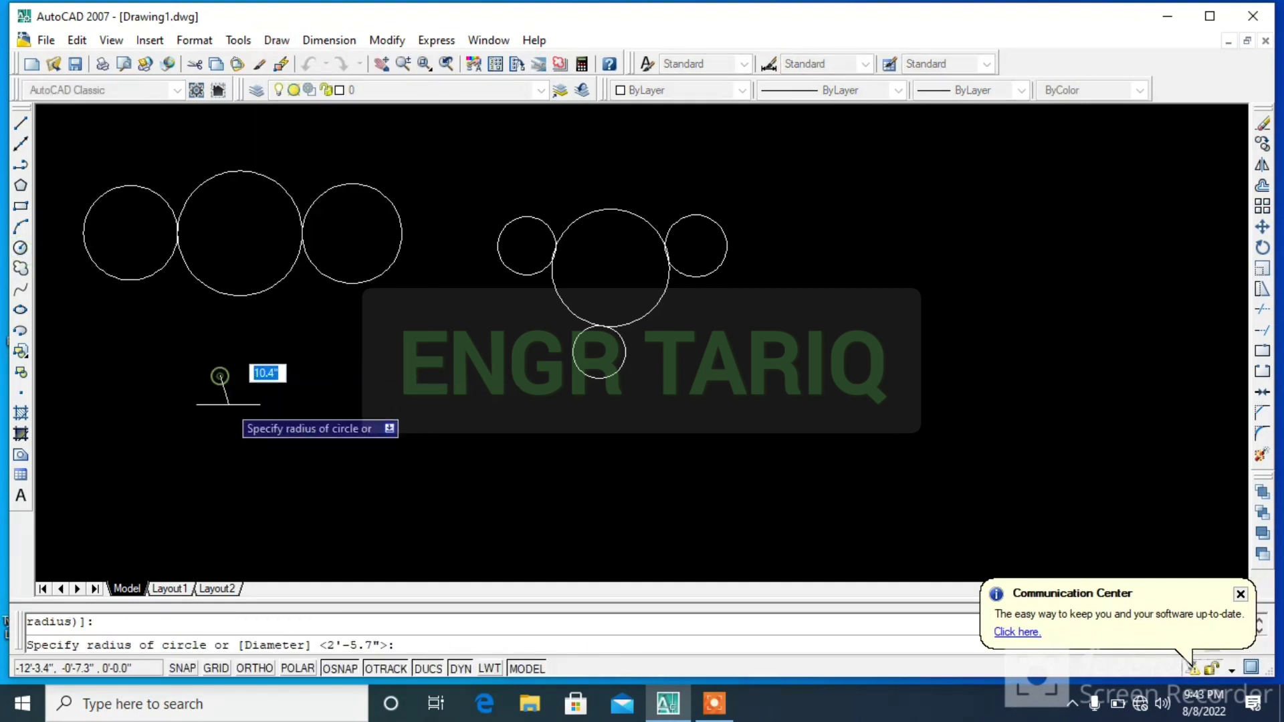
click(227, 414)
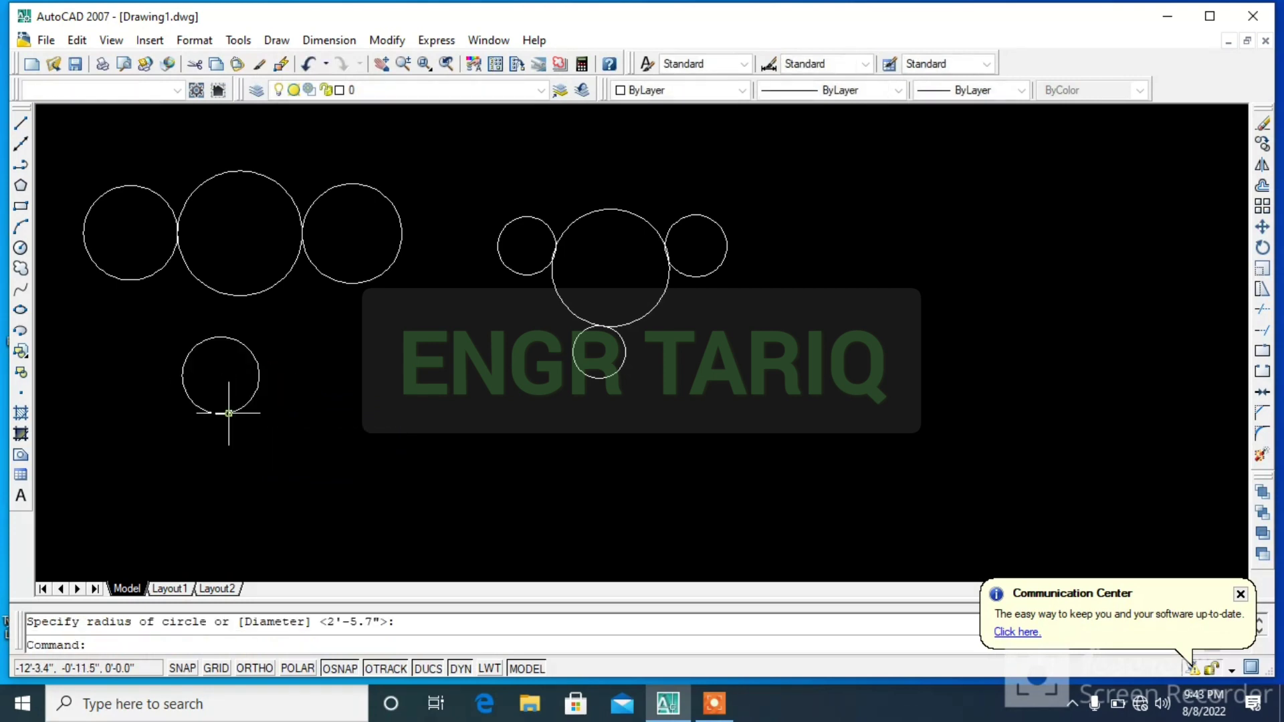
- Draw two more circles, one to the right and one at the bottom, forming a triangle
click(21, 248)
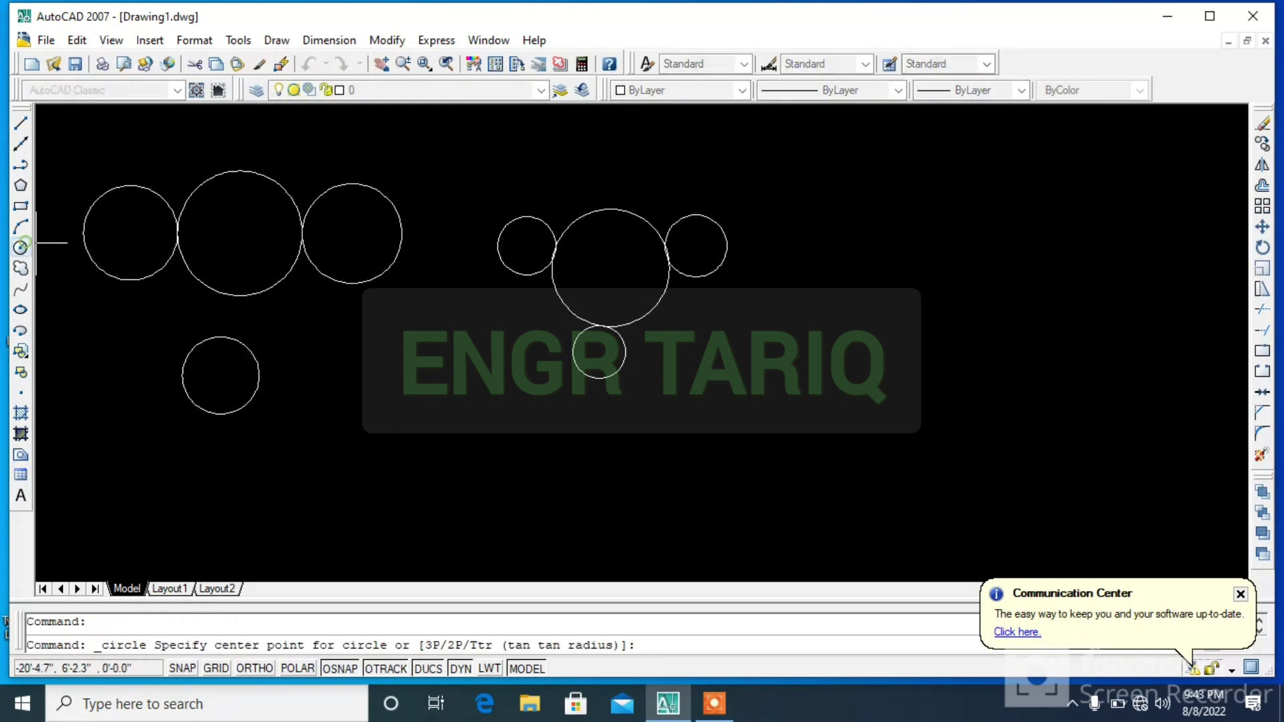
click(415, 377)
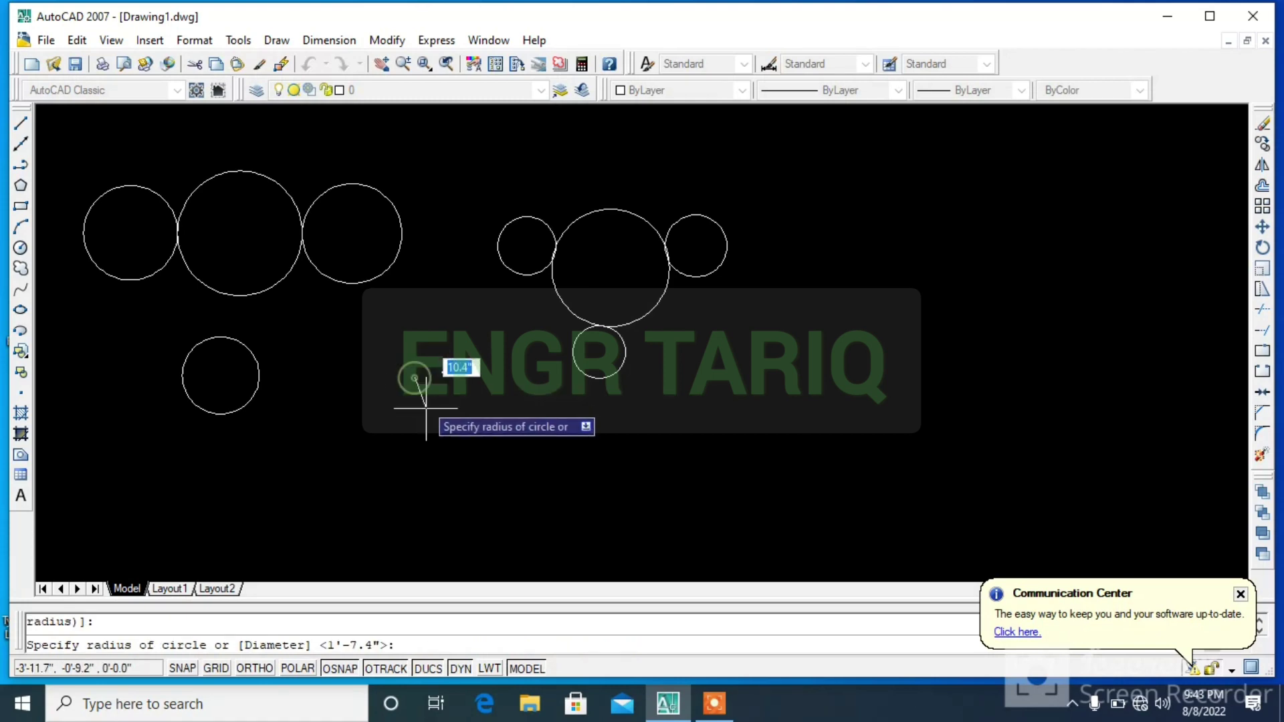
click(423, 412)
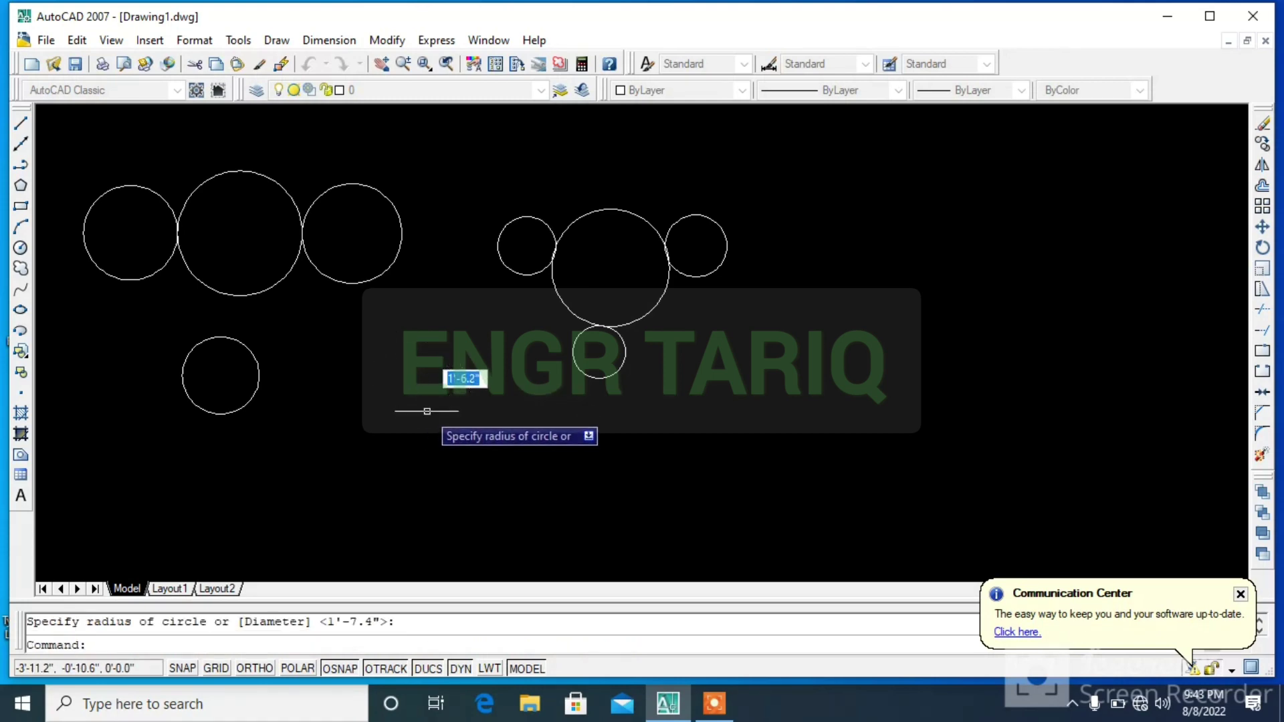
click(21, 248)
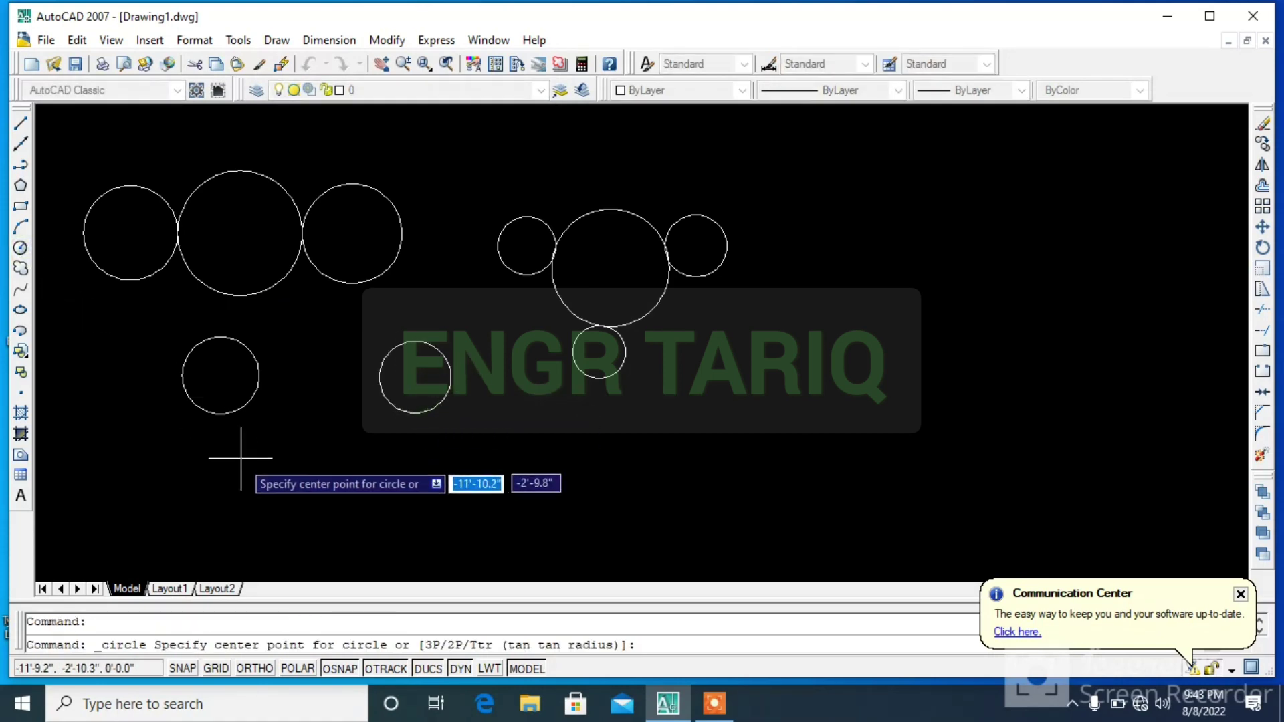
click(309, 493)
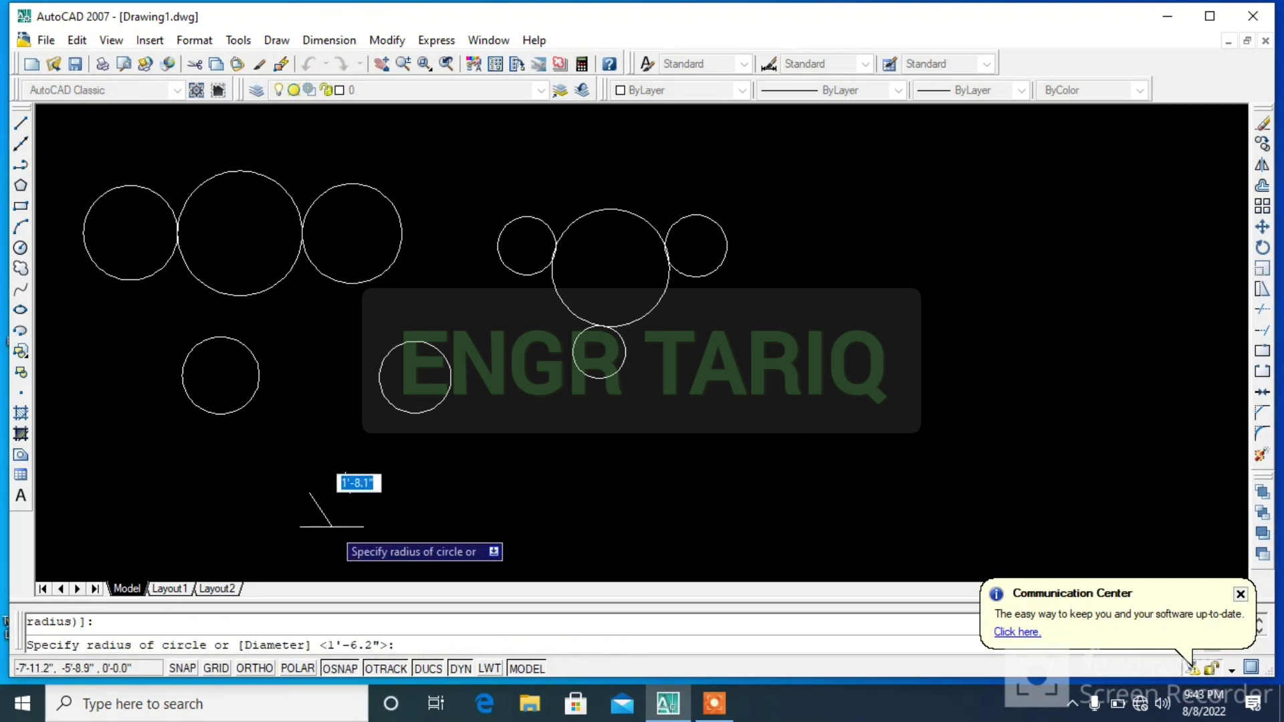
click(332, 524)
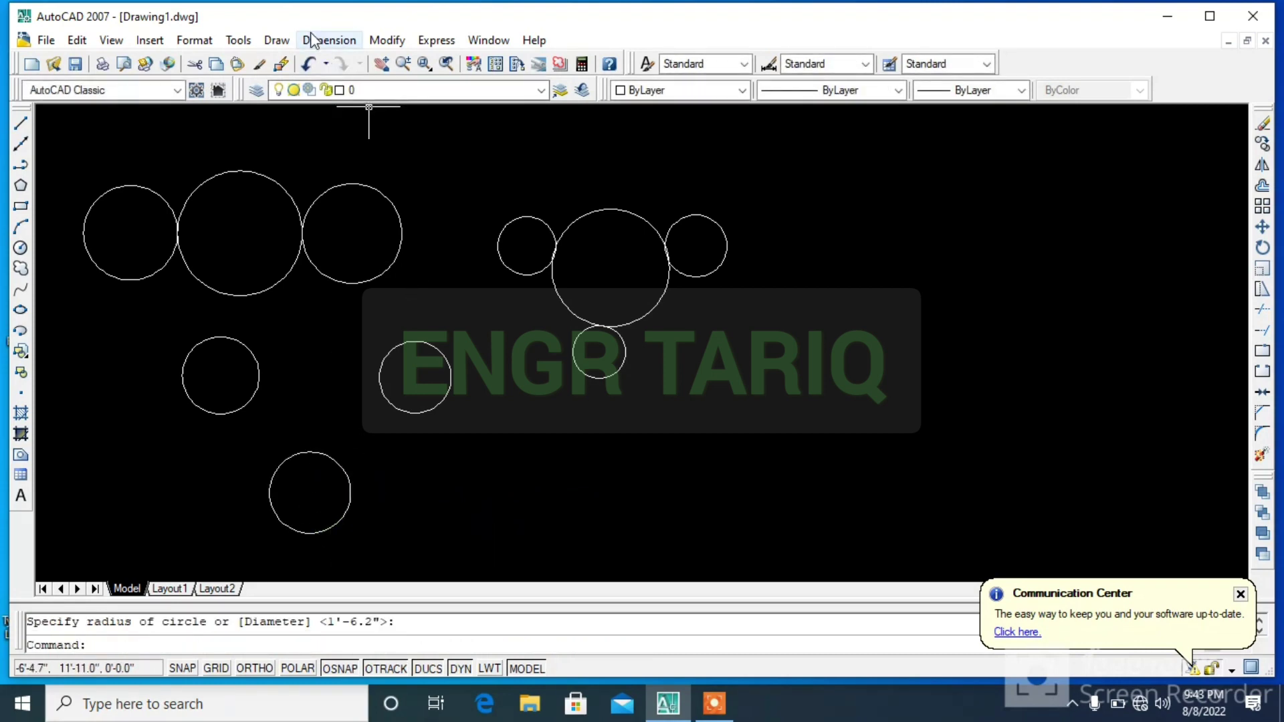
click(276, 40)
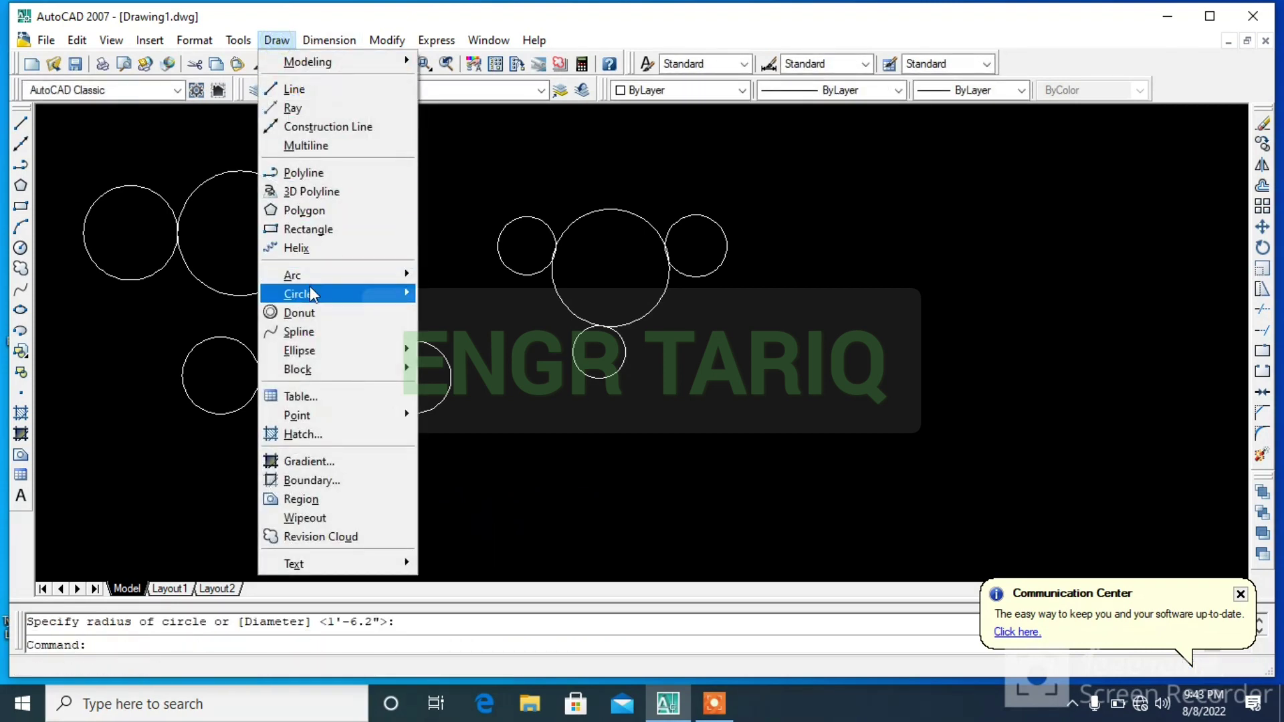
mouse_move(299, 294)
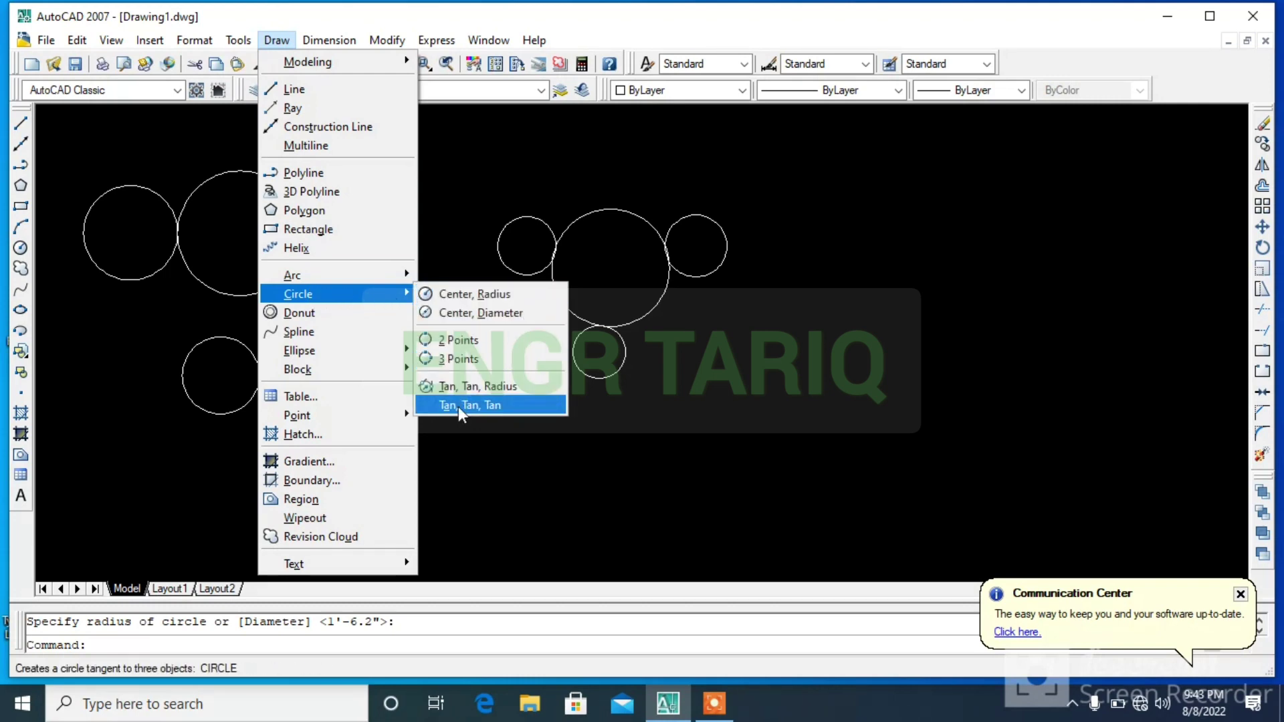
- Draw a Tan, Tan, Tan circle touching the left, middle and bottom lower circles
click(458, 406)
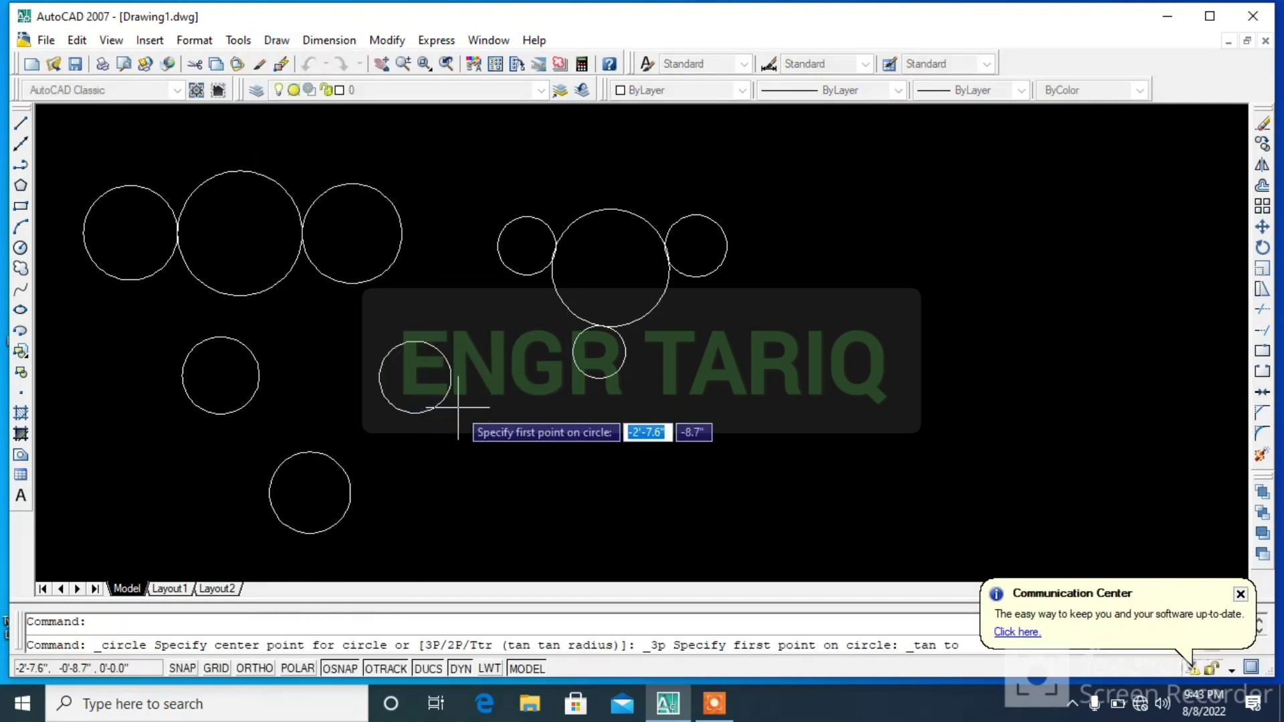
click(259, 378)
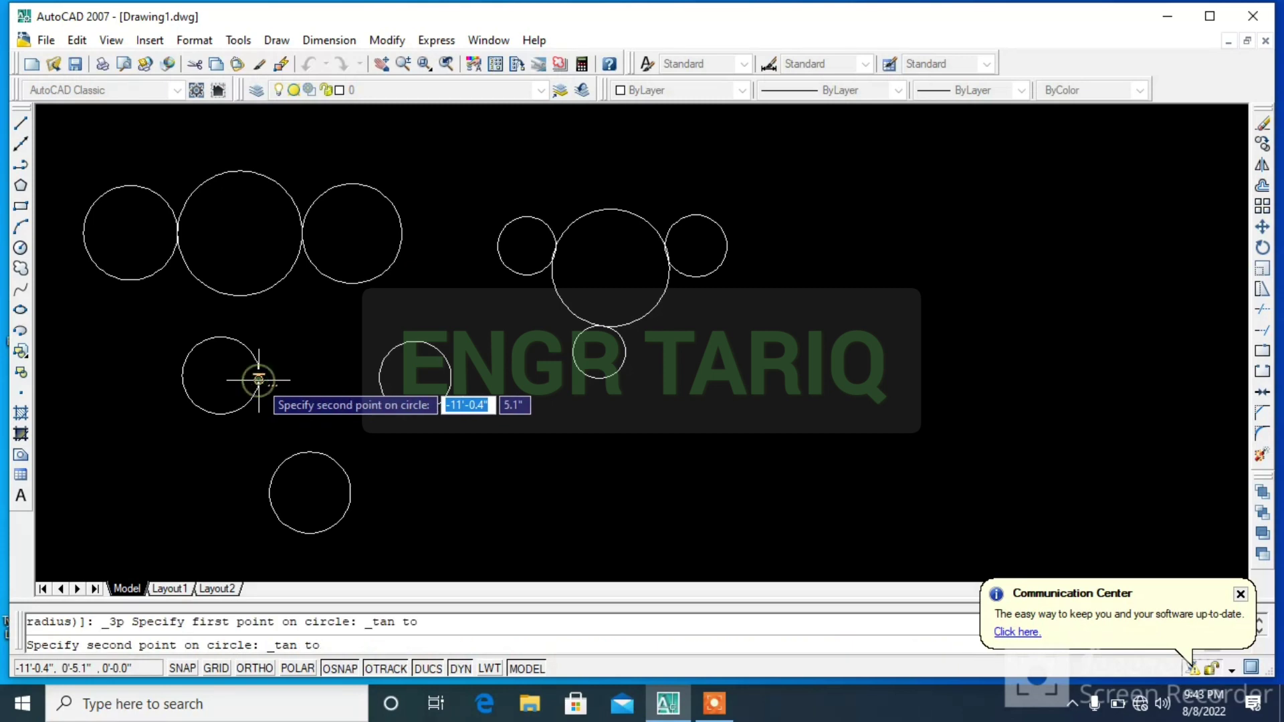
click(378, 380)
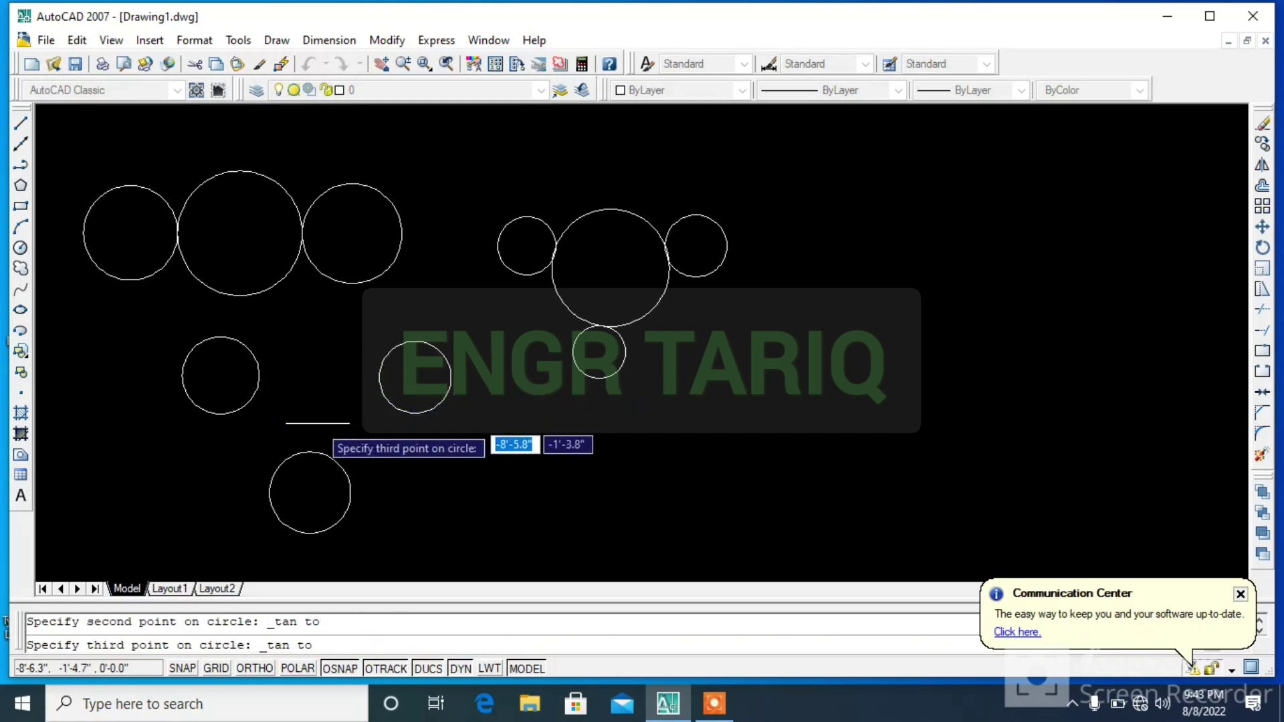
click(312, 448)
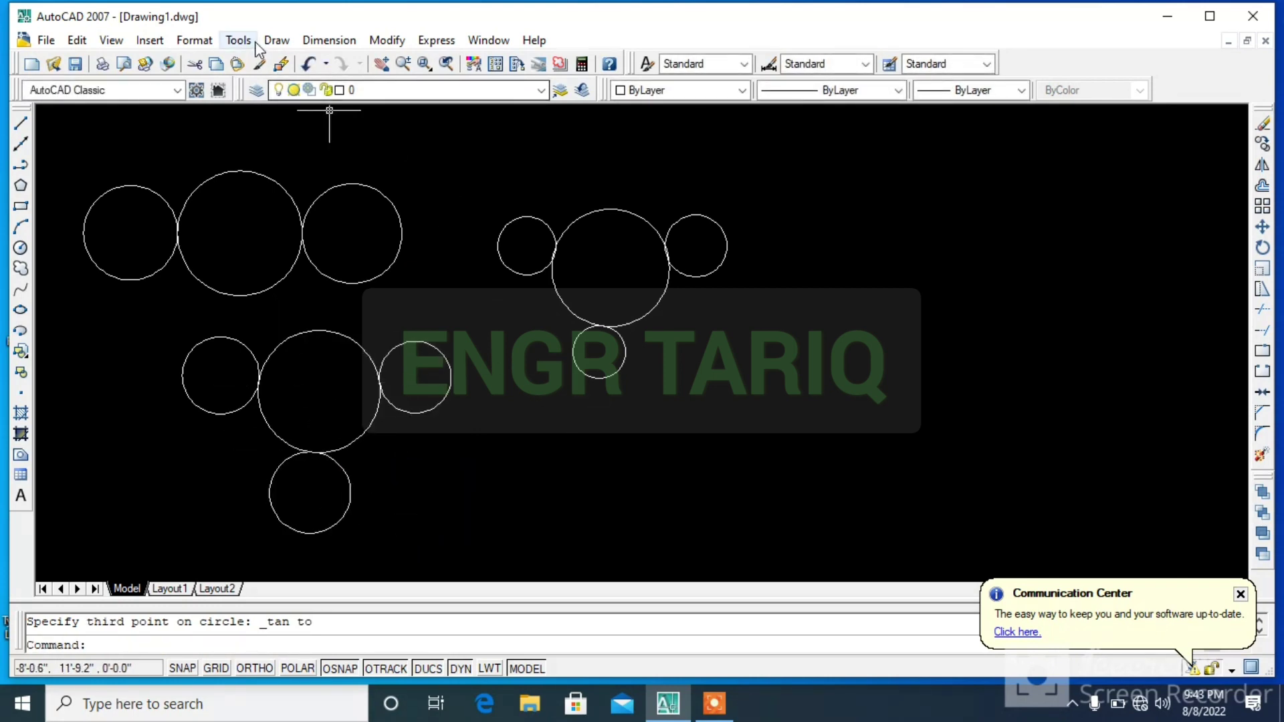
click(277, 41)
mouse_move(298, 294)
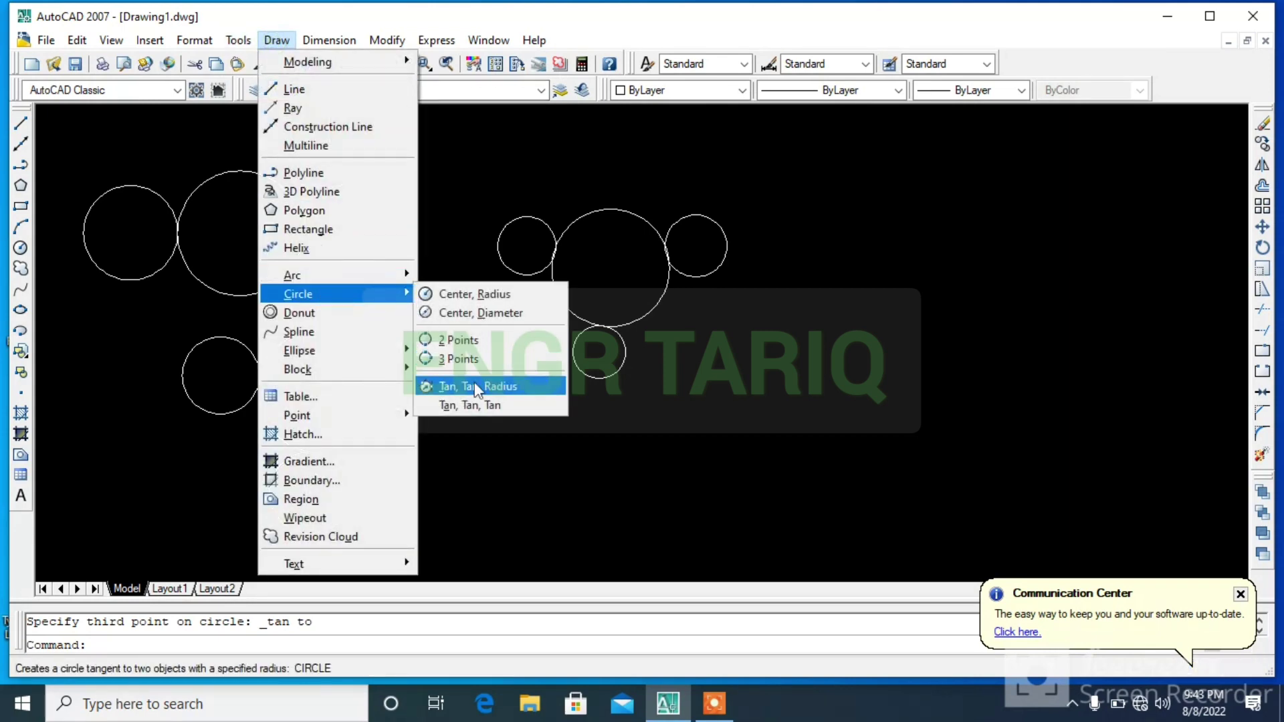
- Draw a small circle at the right and another circle near the top right
click(21, 251)
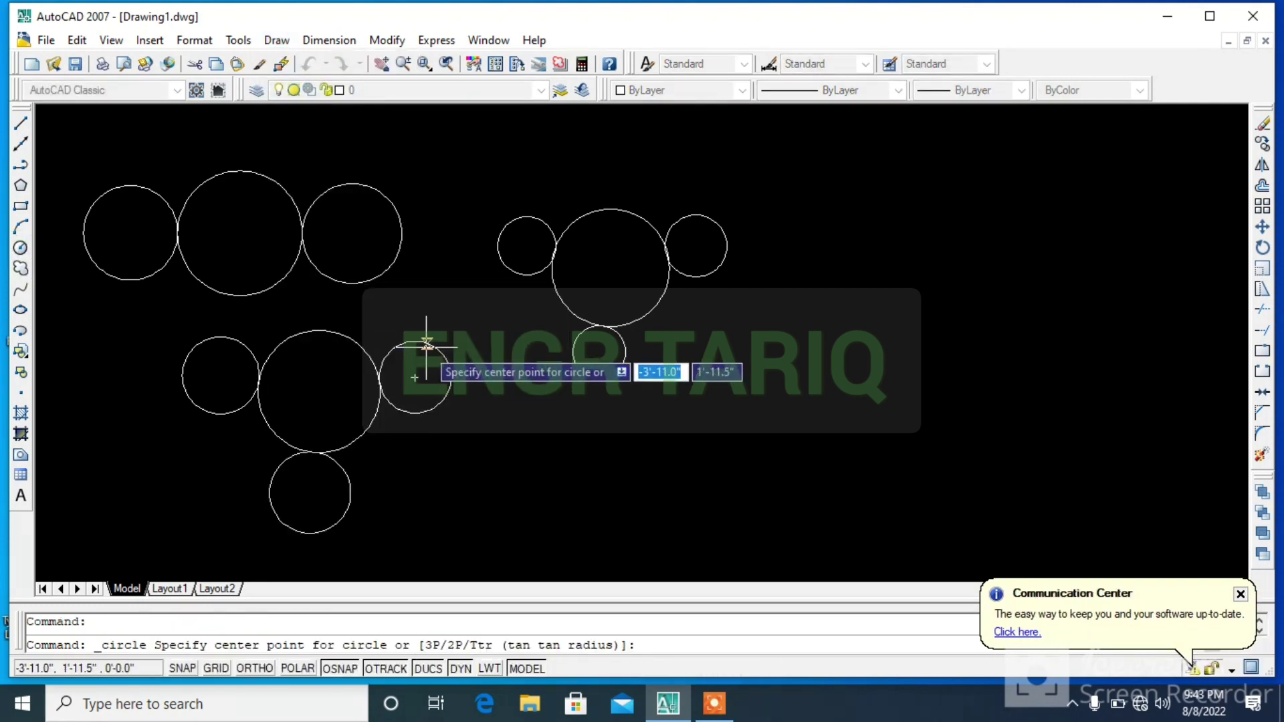
click(802, 338)
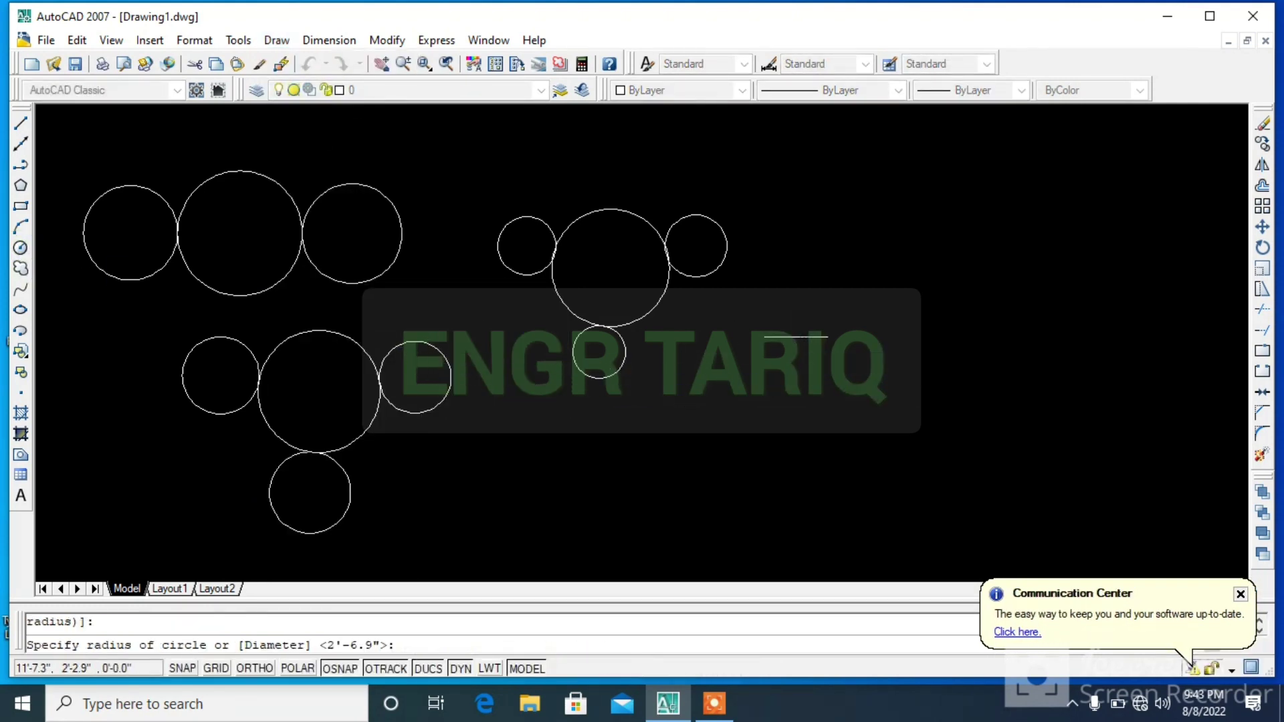
click(802, 363)
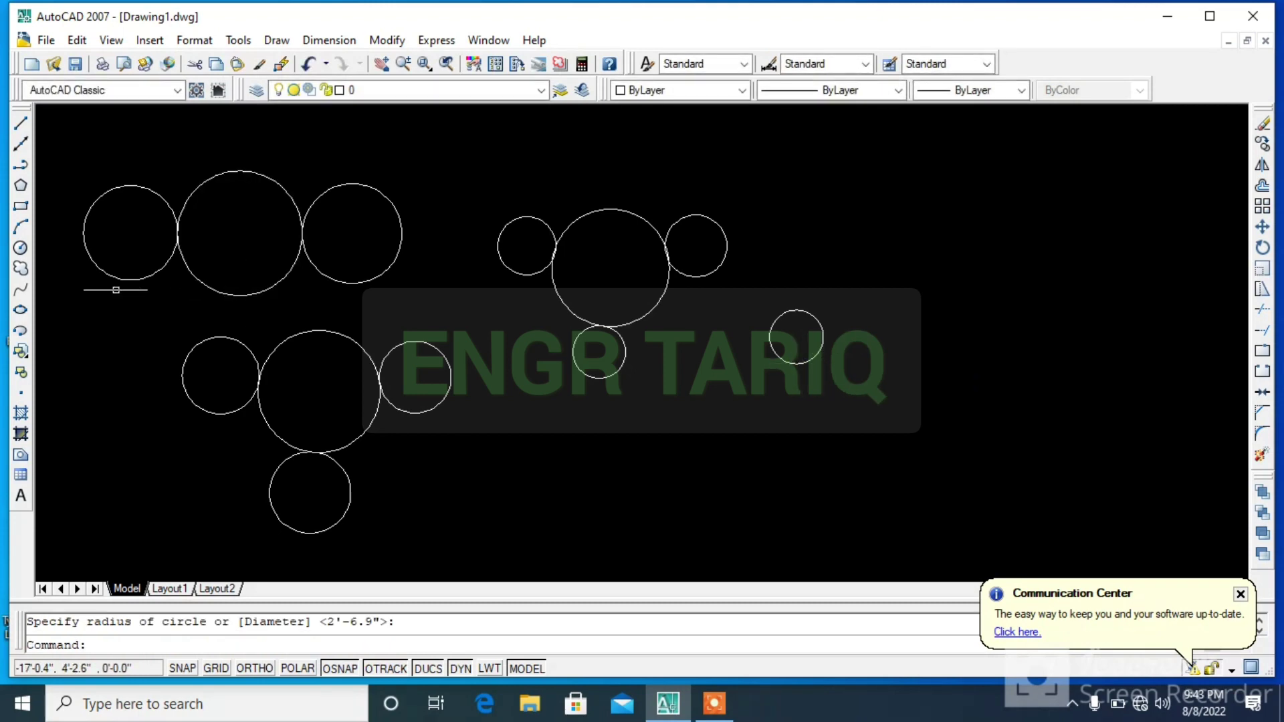
click(21, 248)
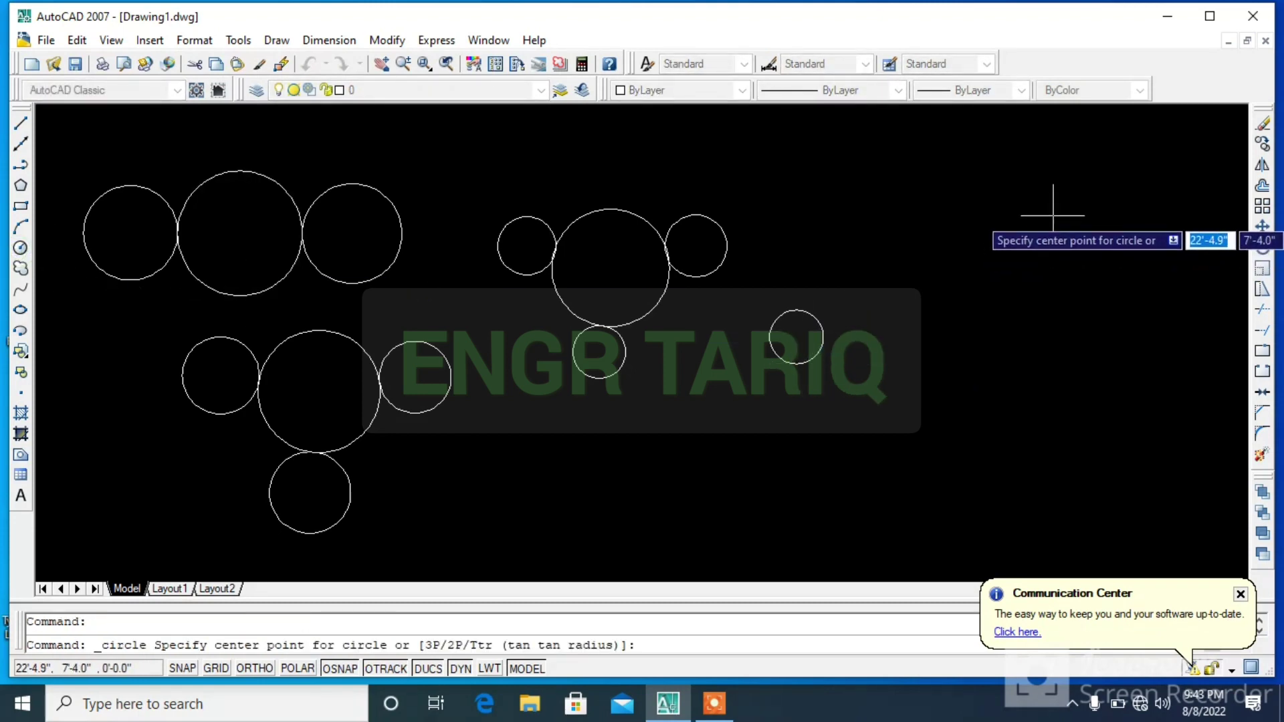
click(1015, 196)
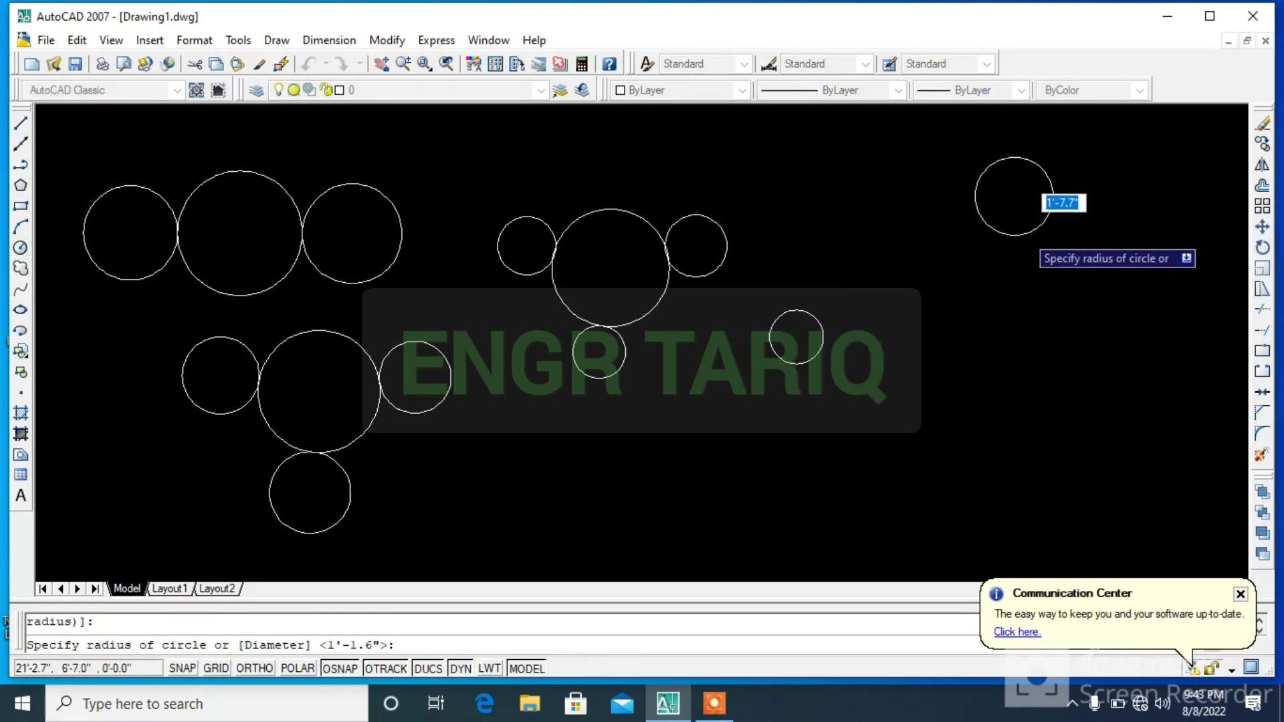
click(1024, 226)
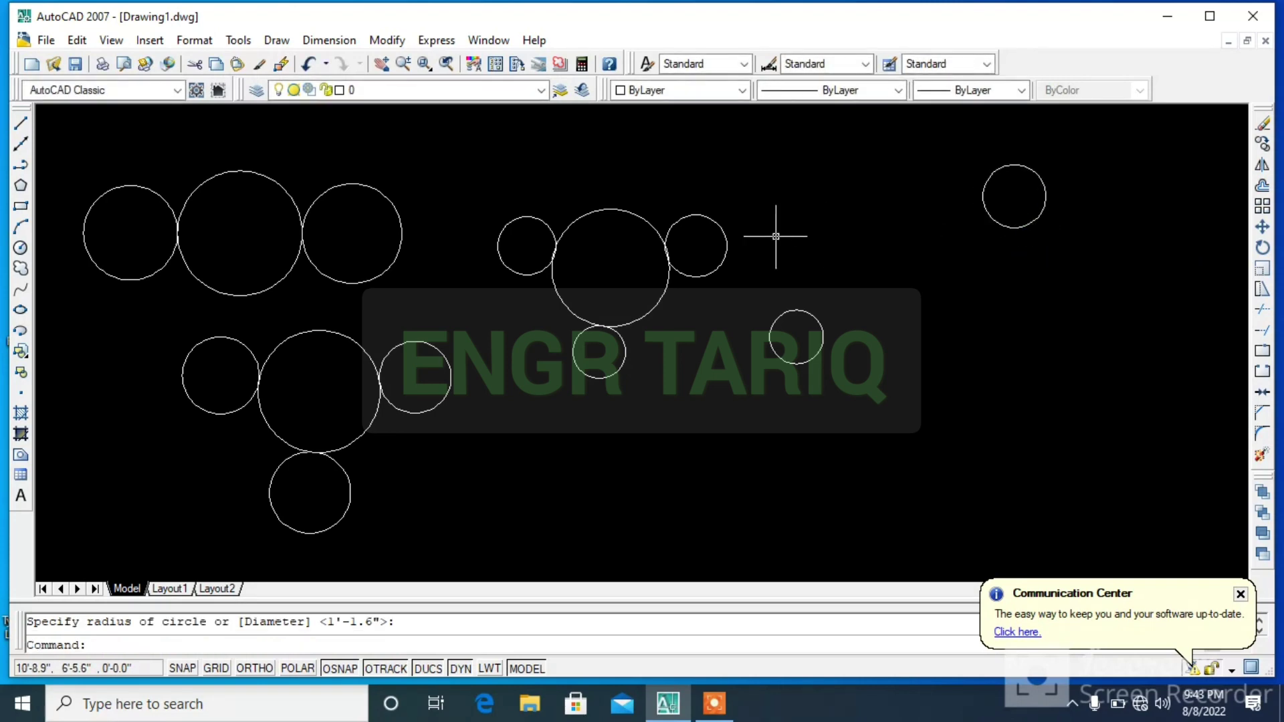
- Start a Tan, Tan, Radius circle on those two circles, then cancel it with Esc
click(276, 41)
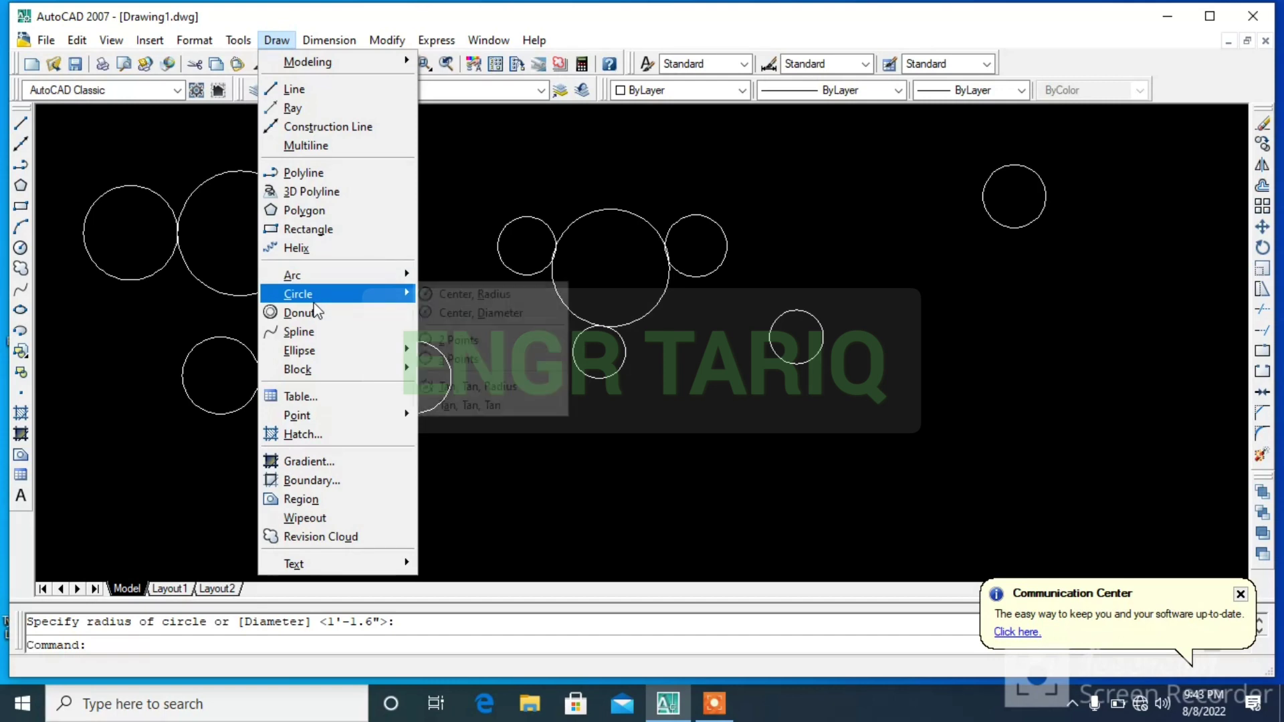
mouse_move(299, 294)
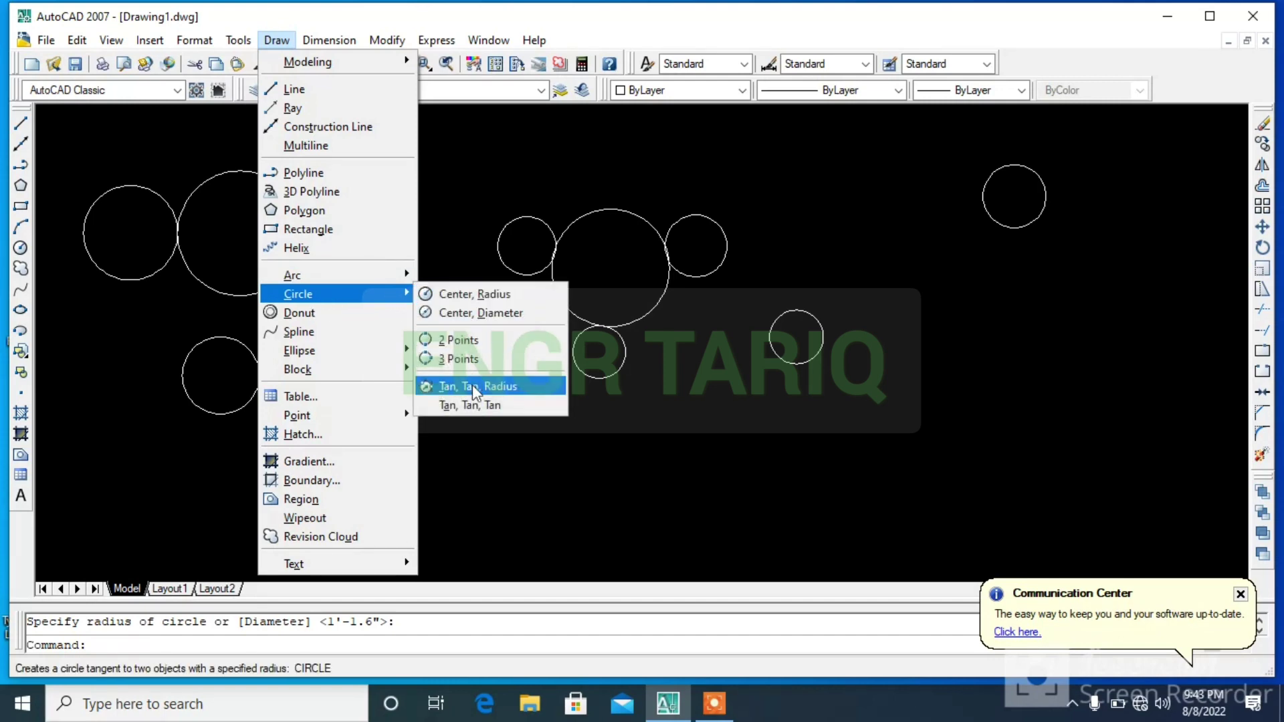
click(472, 385)
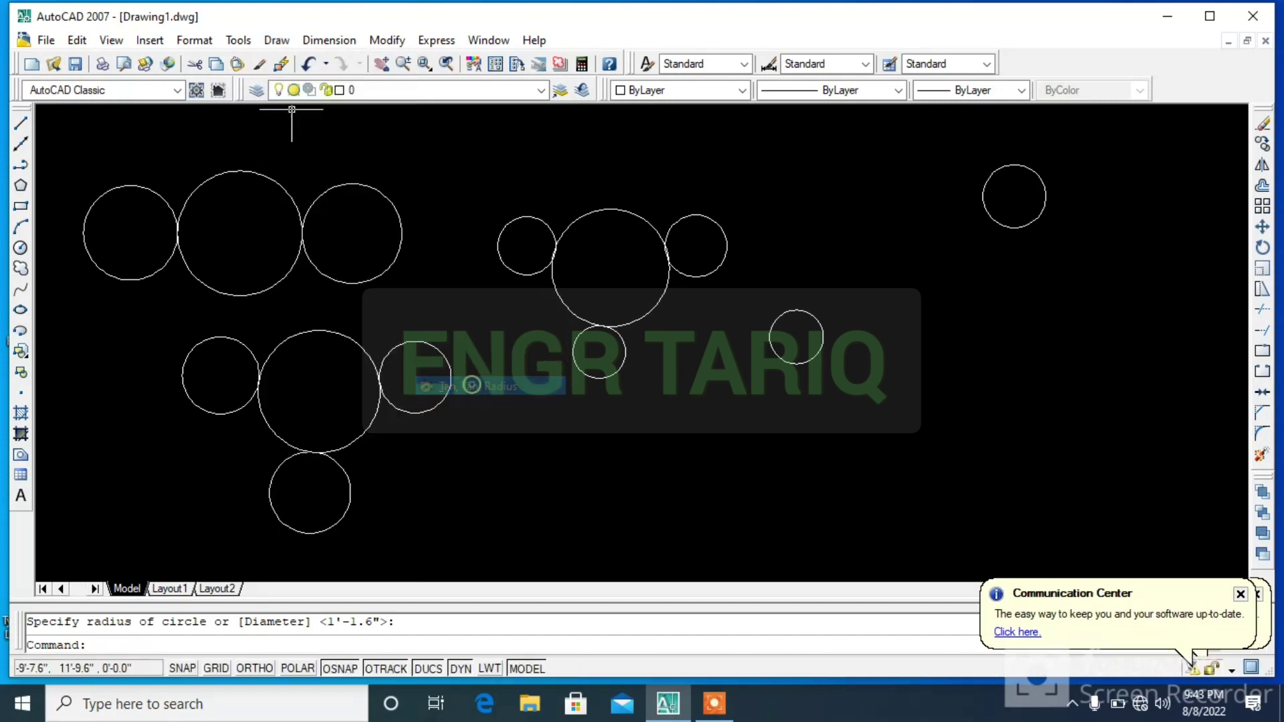
click(817, 321)
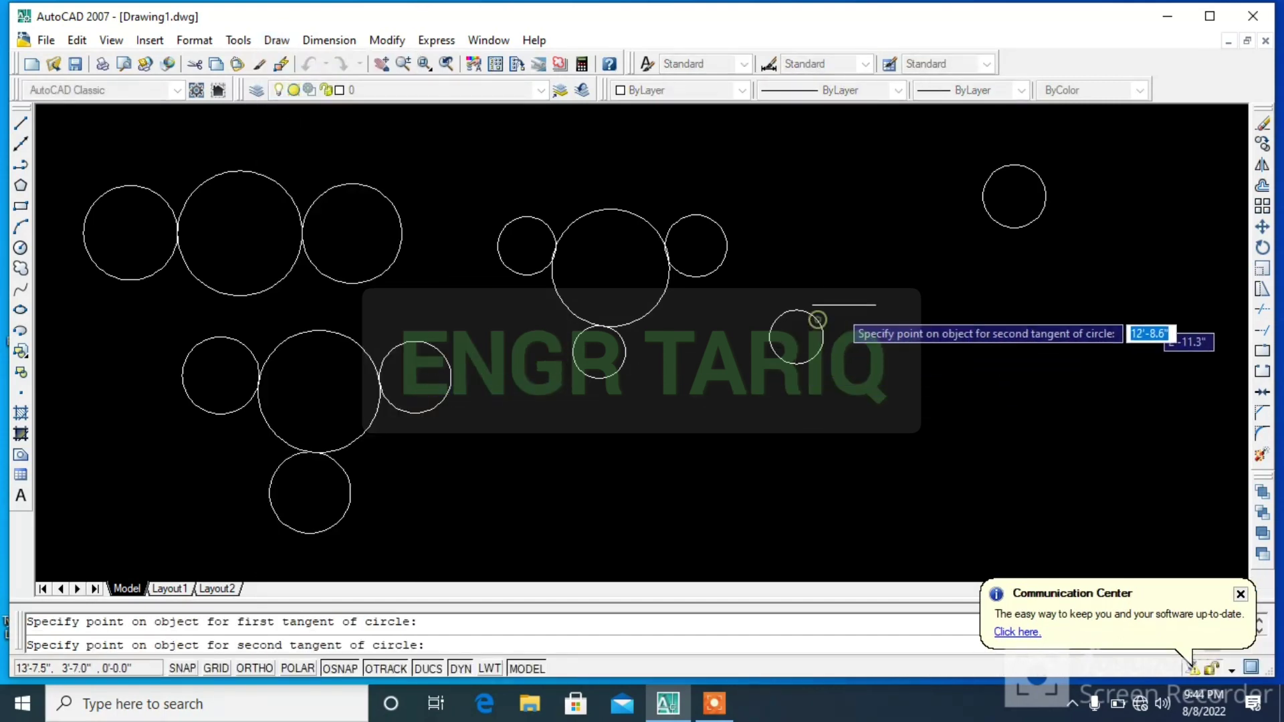
click(991, 219)
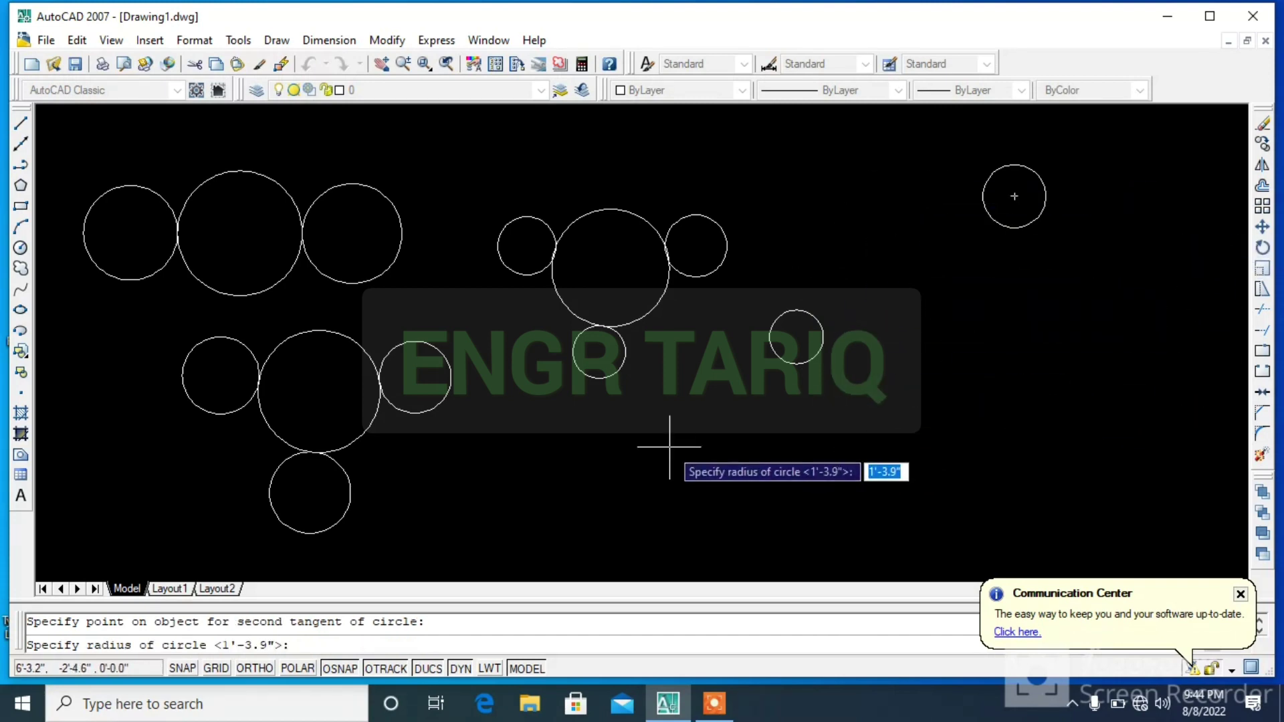
key(Escape)
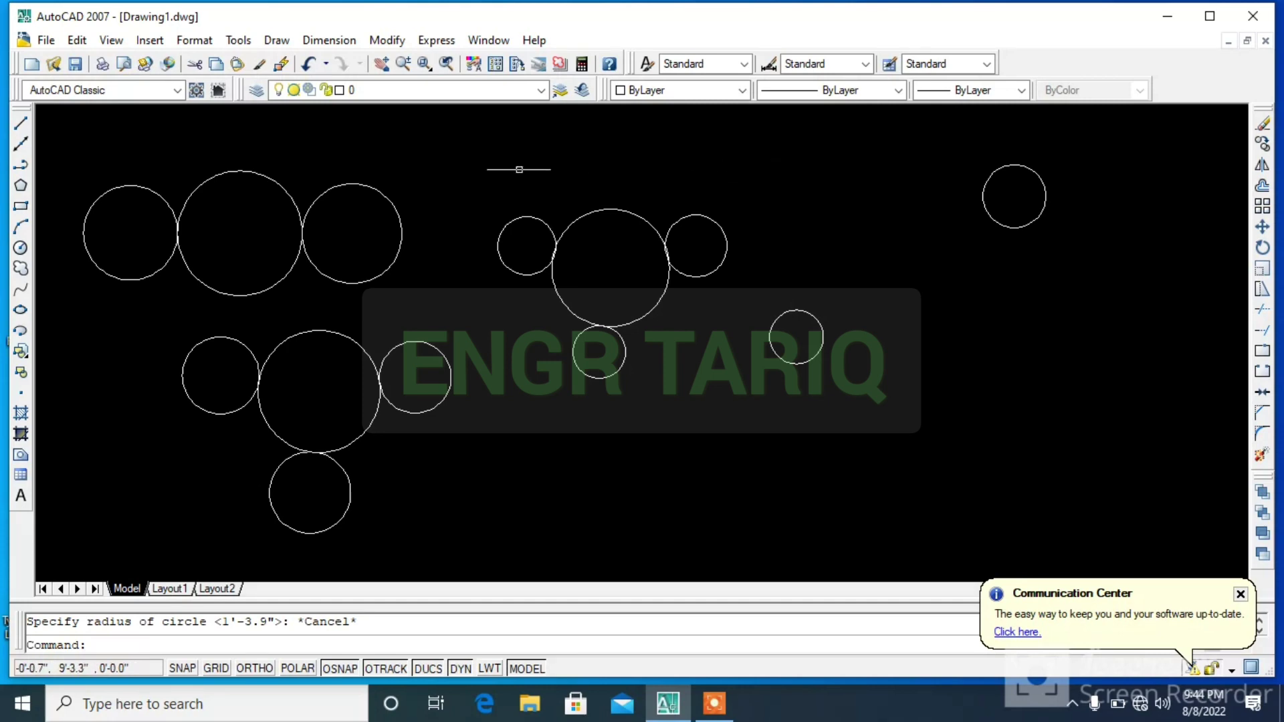
click(324, 40)
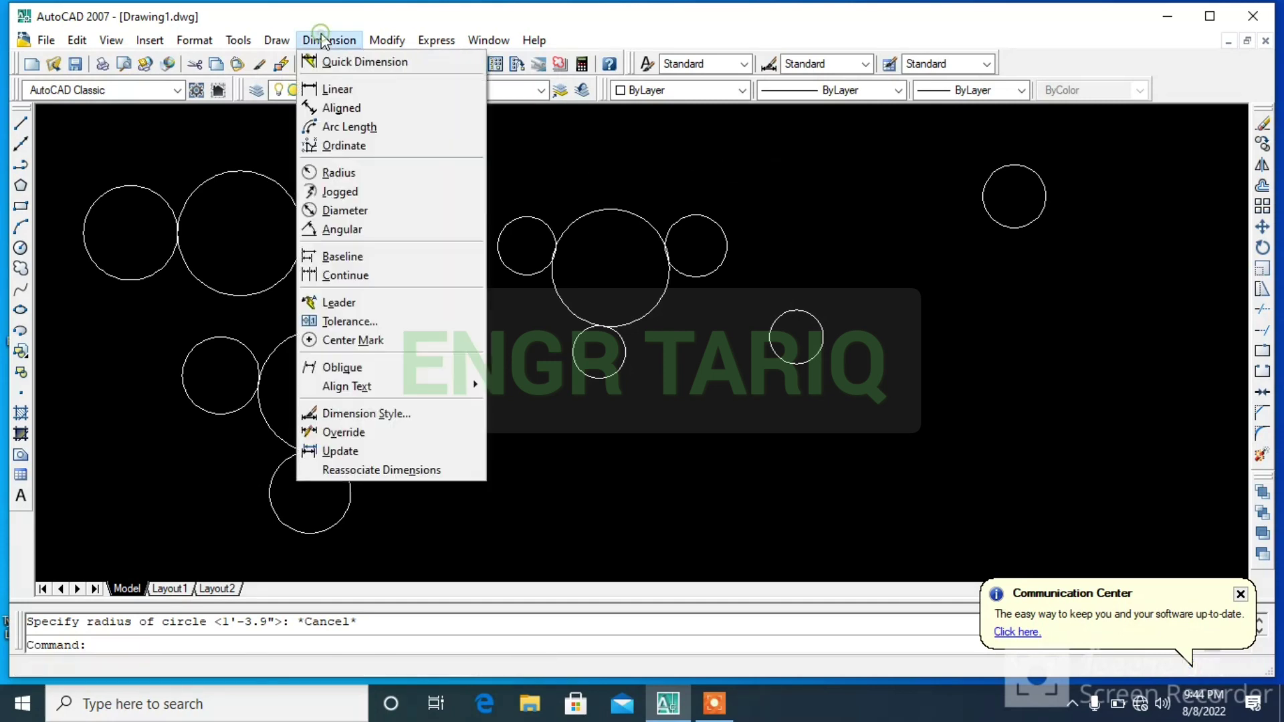
- Place an 8'-5.6" aligned dimension from the small circle to the upper-right circle
click(344, 107)
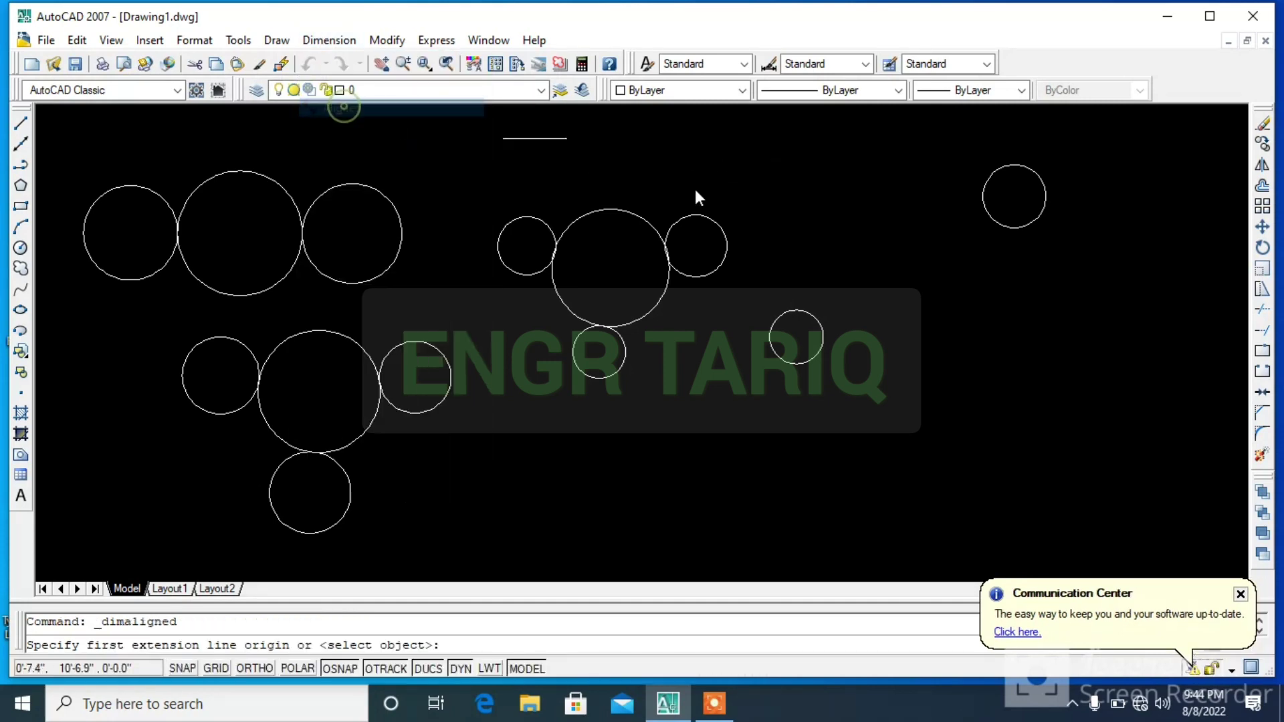
click(817, 321)
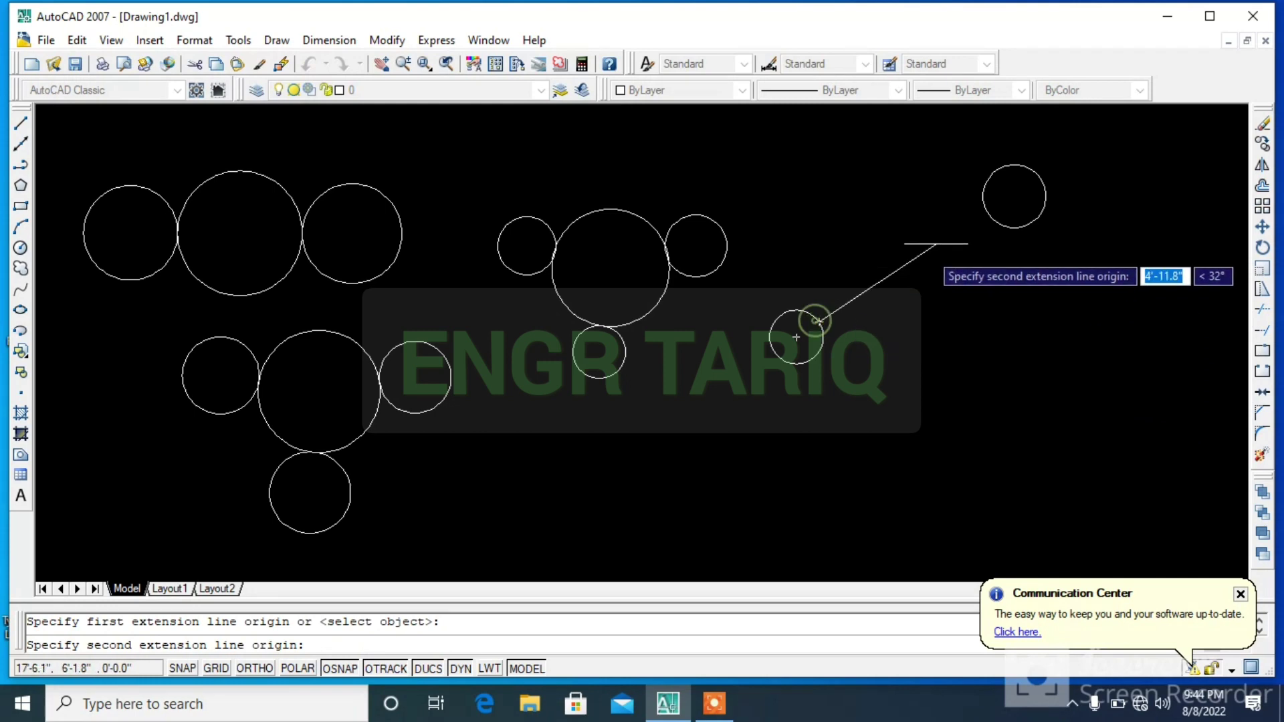
click(986, 213)
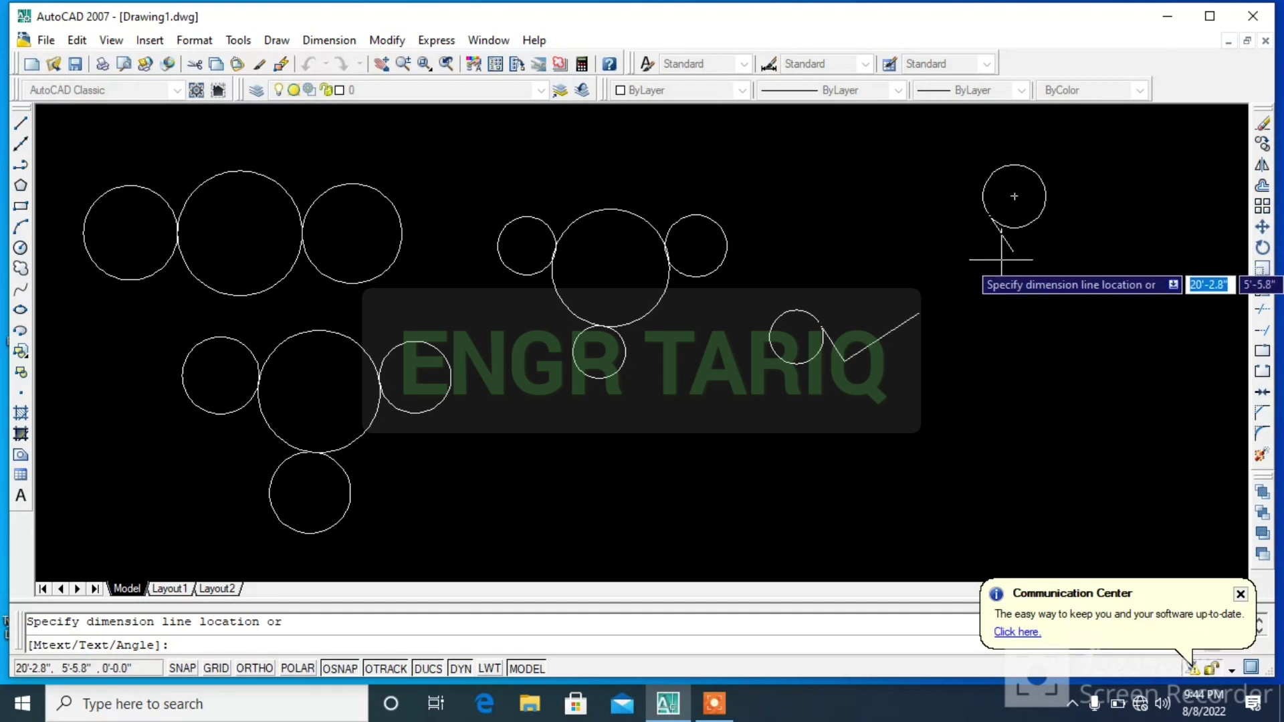
click(1011, 253)
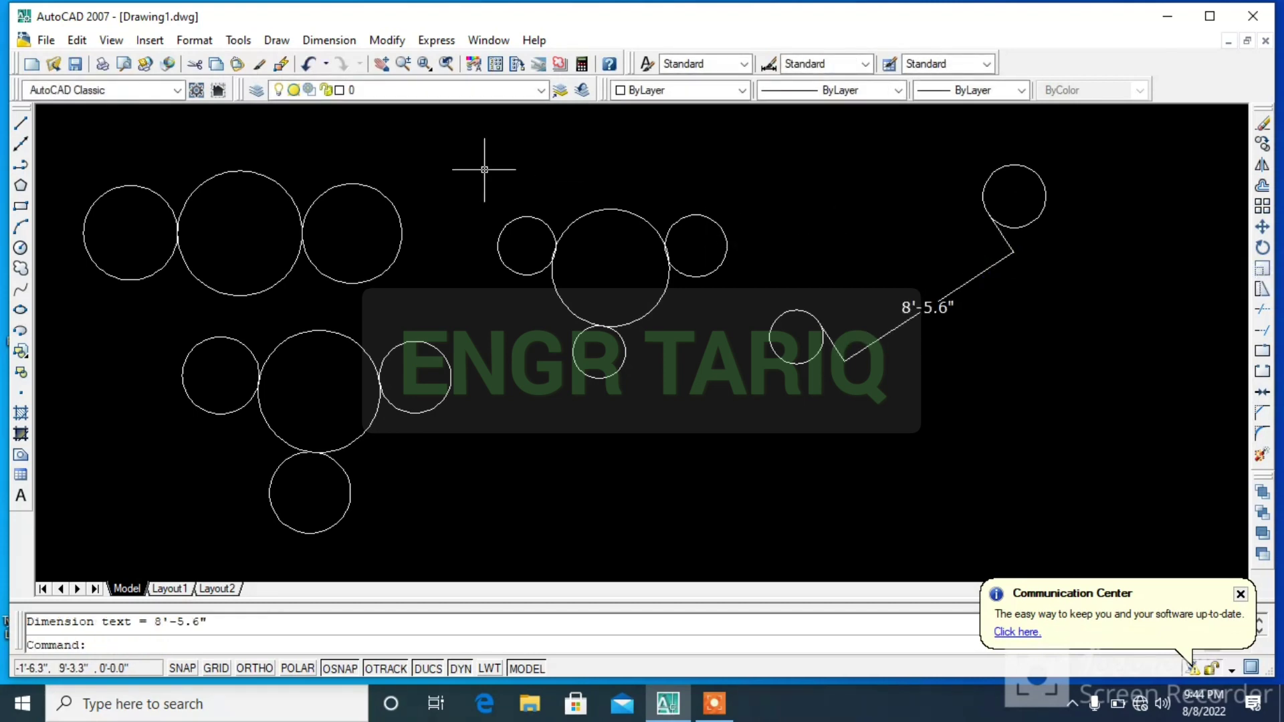
click(276, 41)
mouse_move(299, 295)
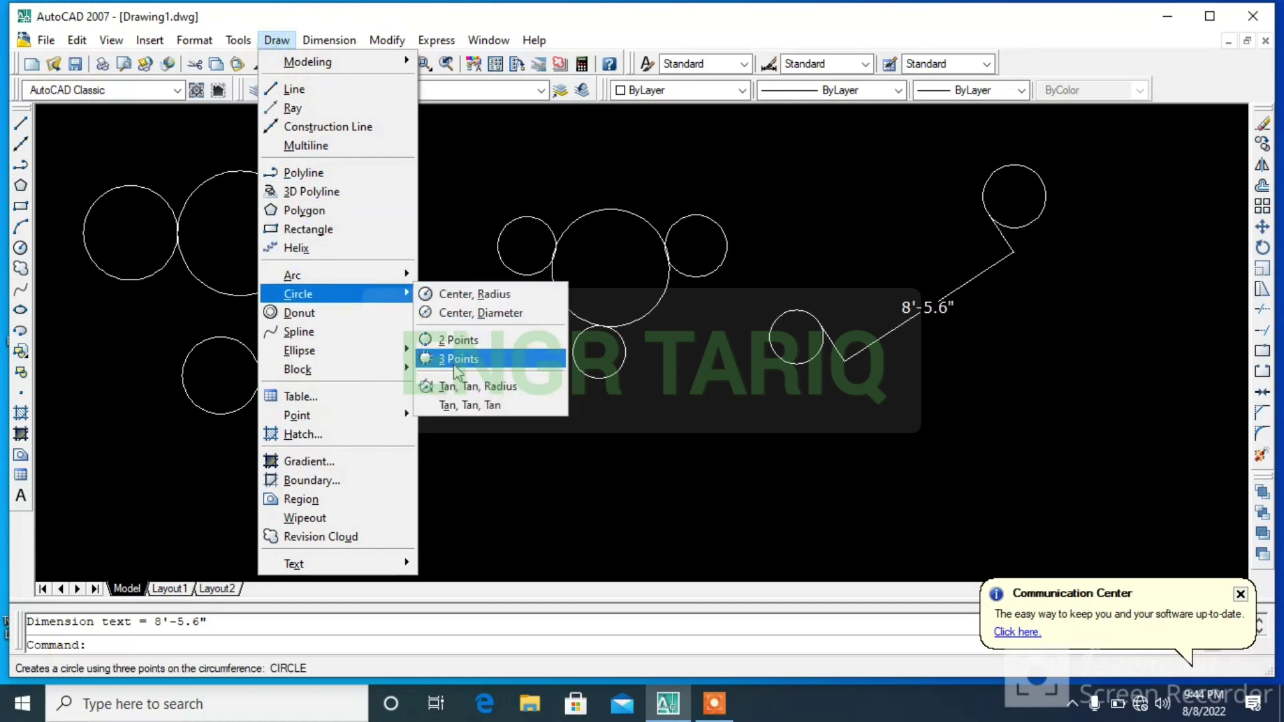
click(457, 386)
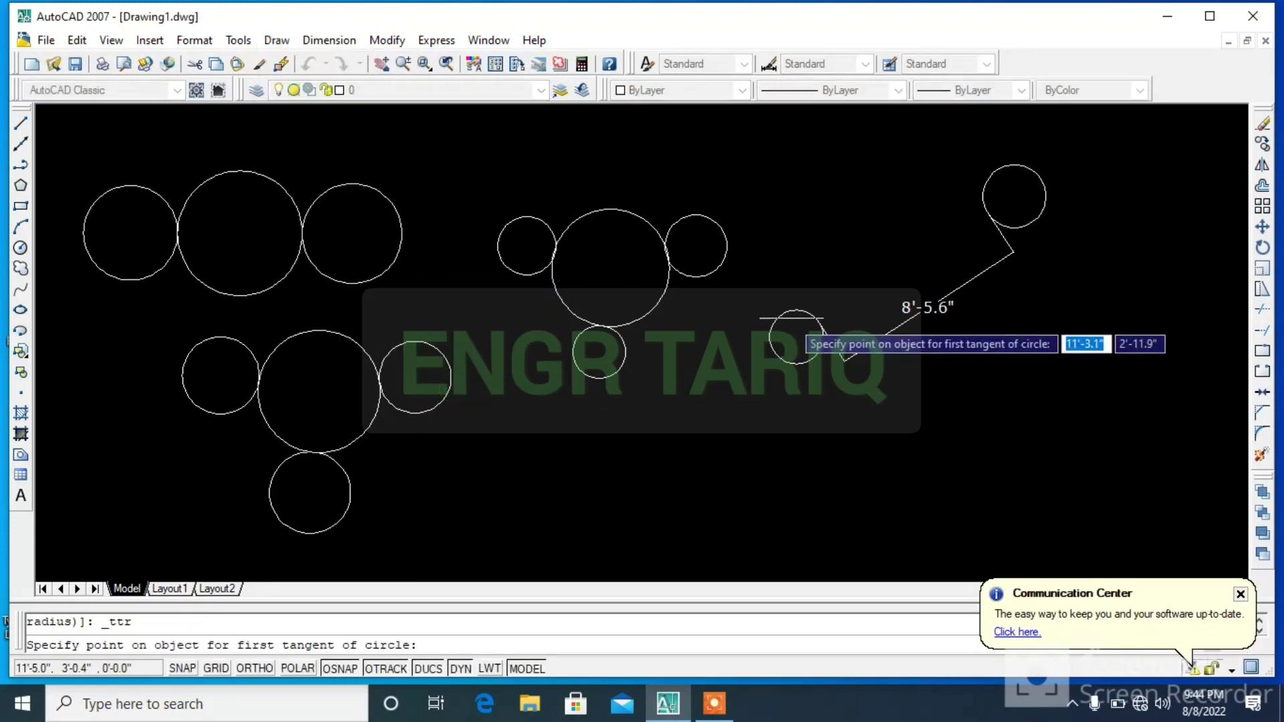
click(817, 309)
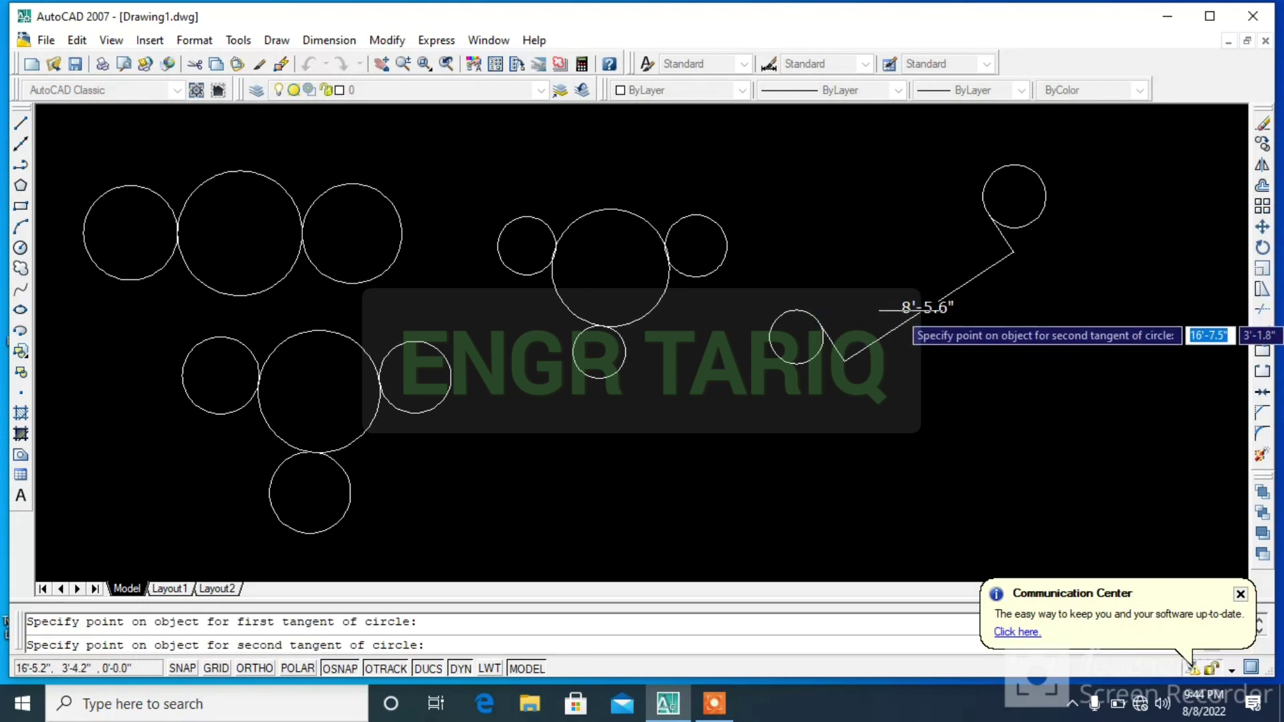
click(986, 213)
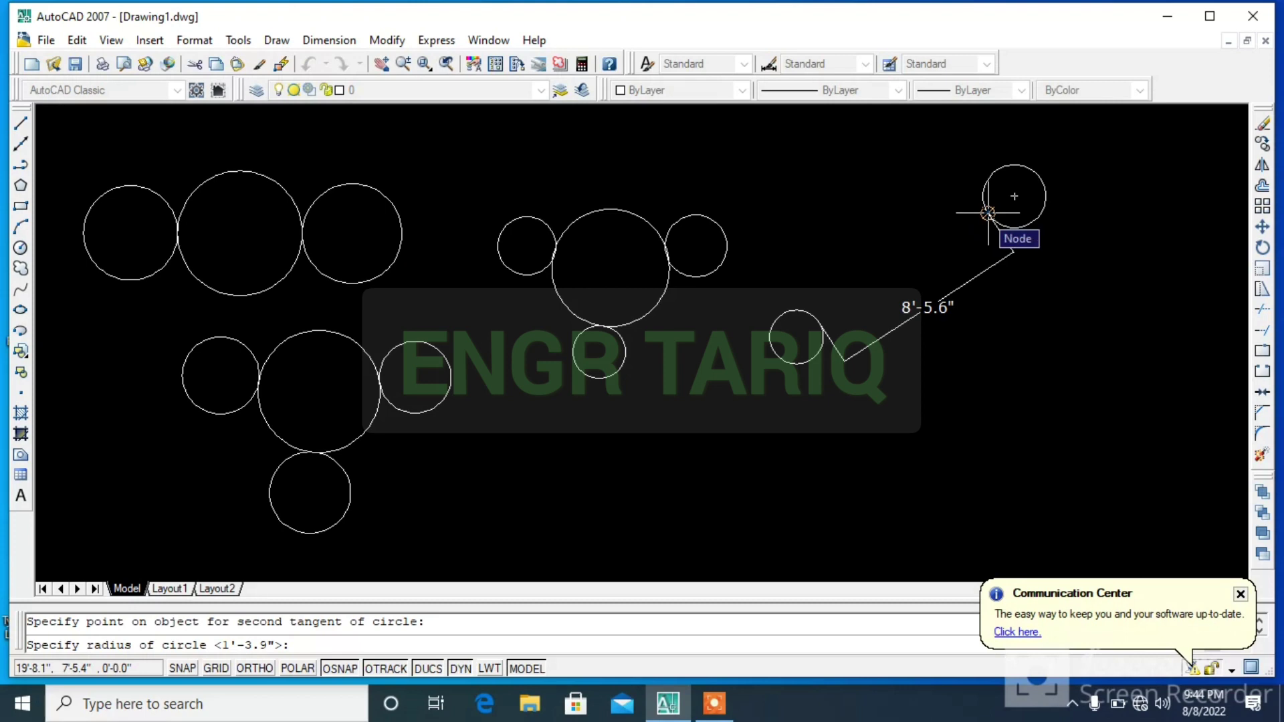
text(4'2.5")
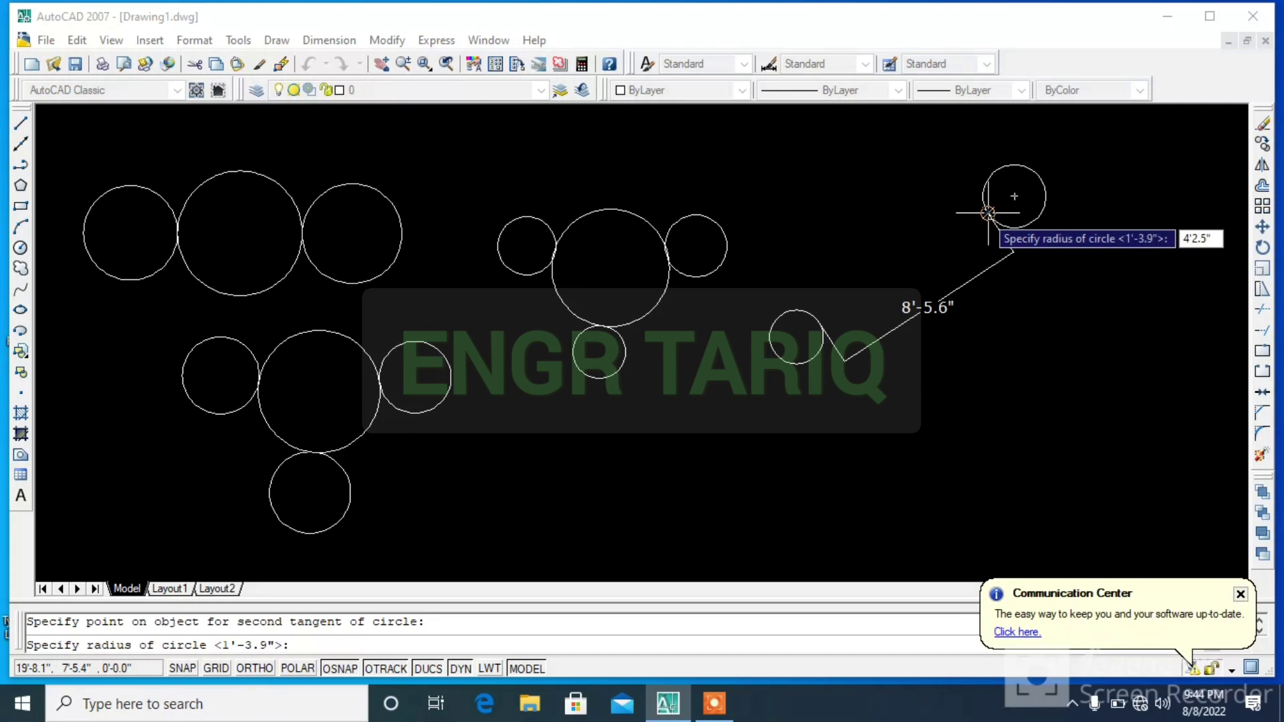
key(Return)
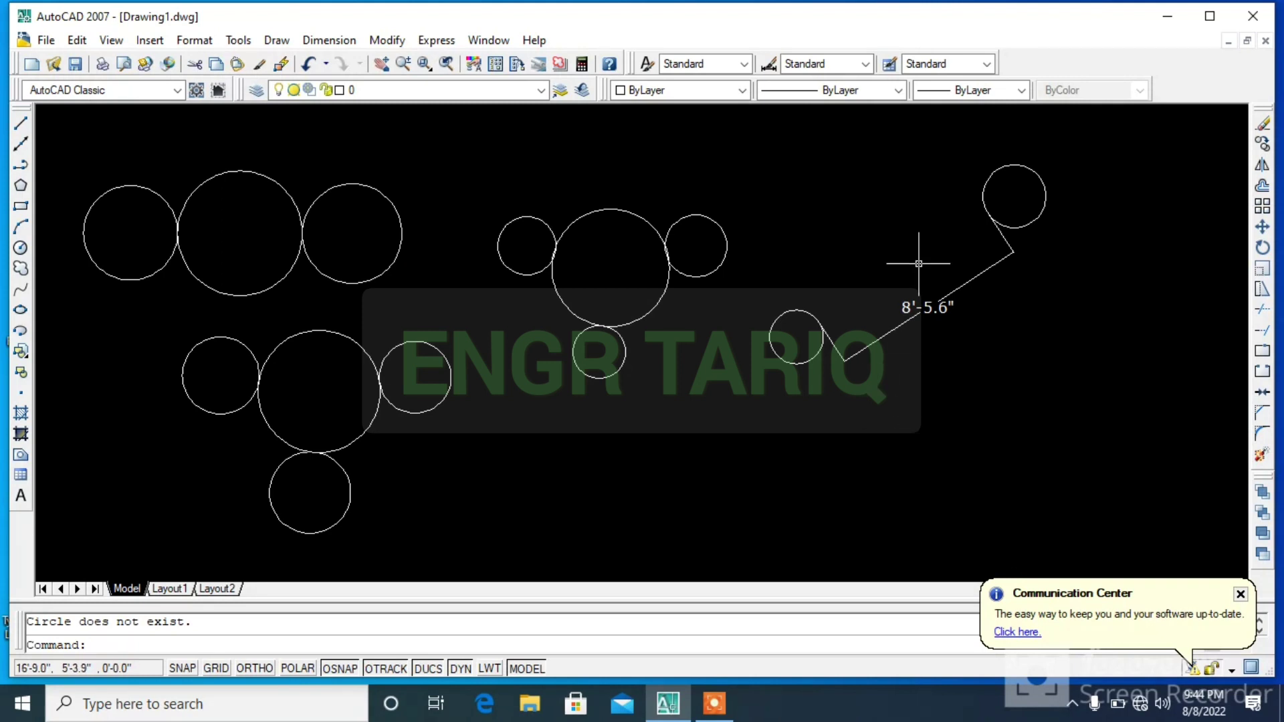
click(277, 40)
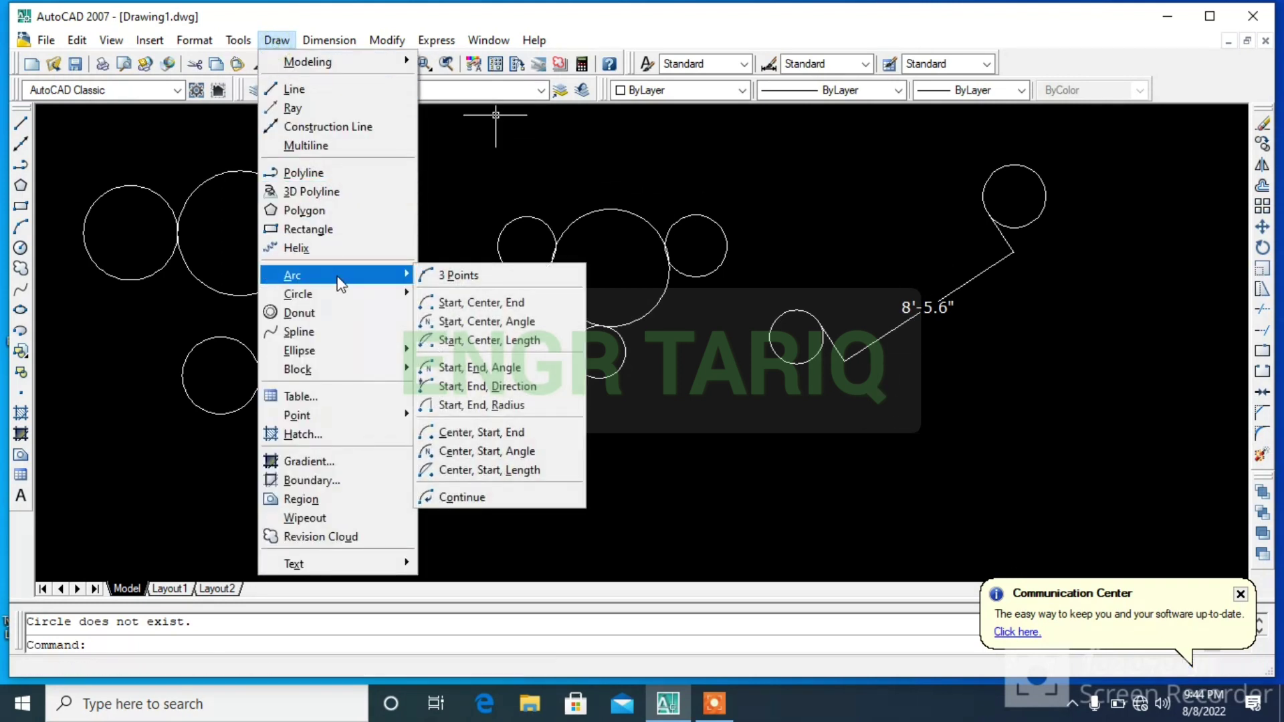
mouse_move(298, 294)
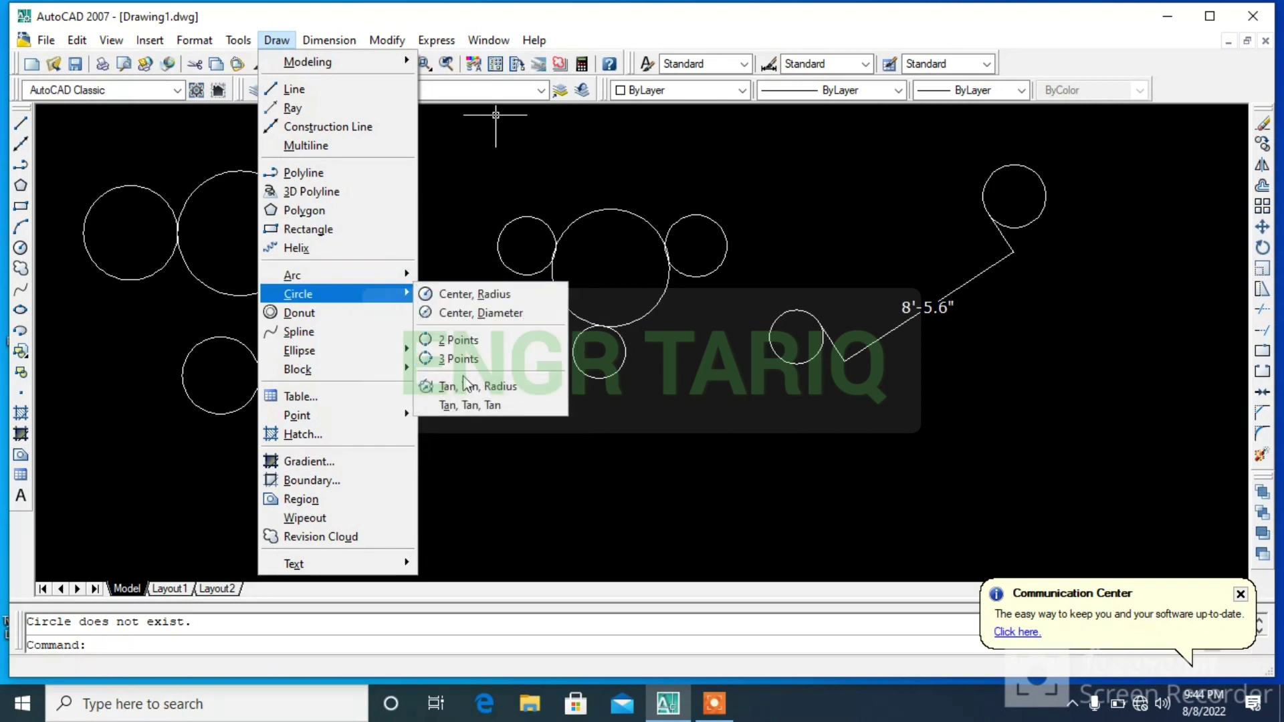
click(468, 390)
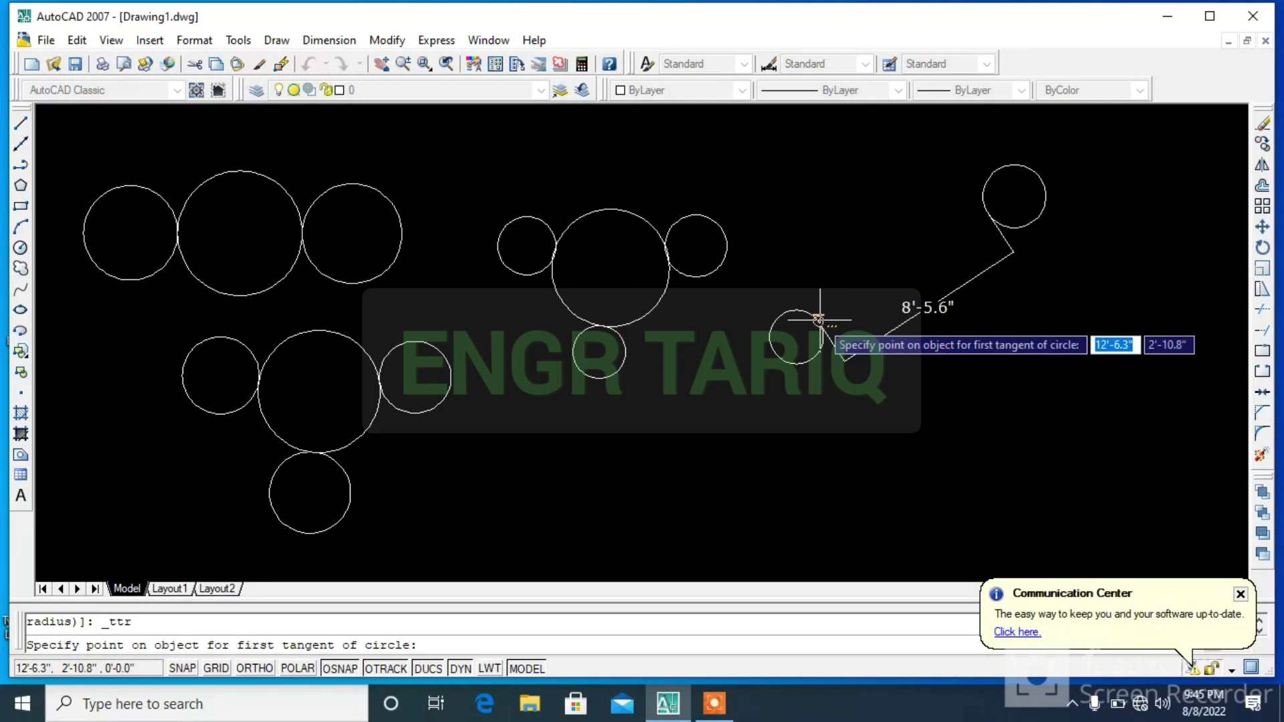
click(819, 321)
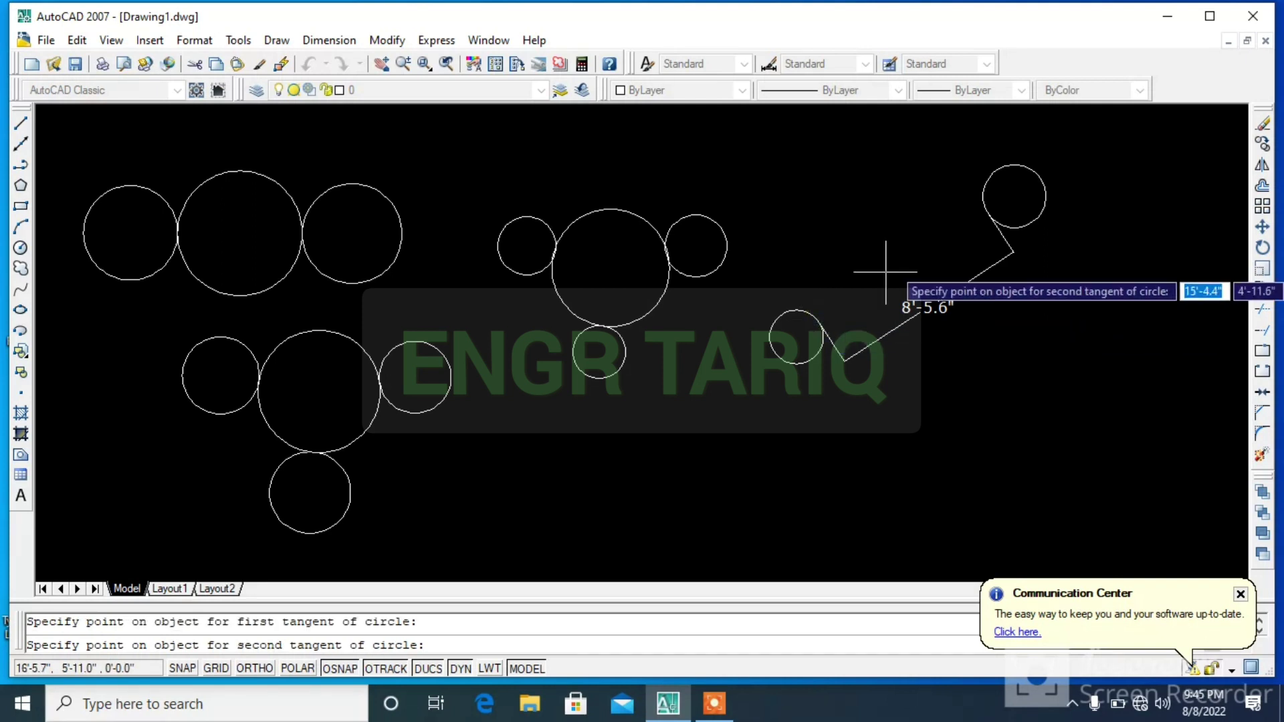
click(988, 217)
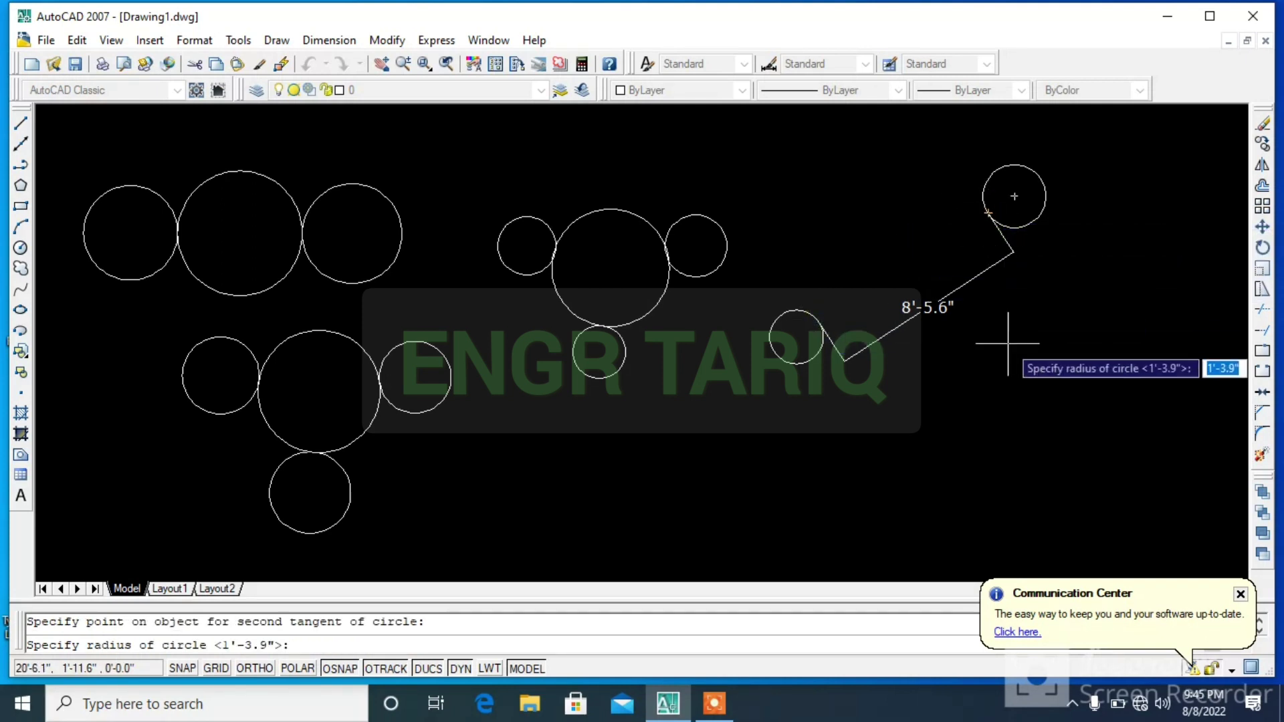
text(5)
key(Return)
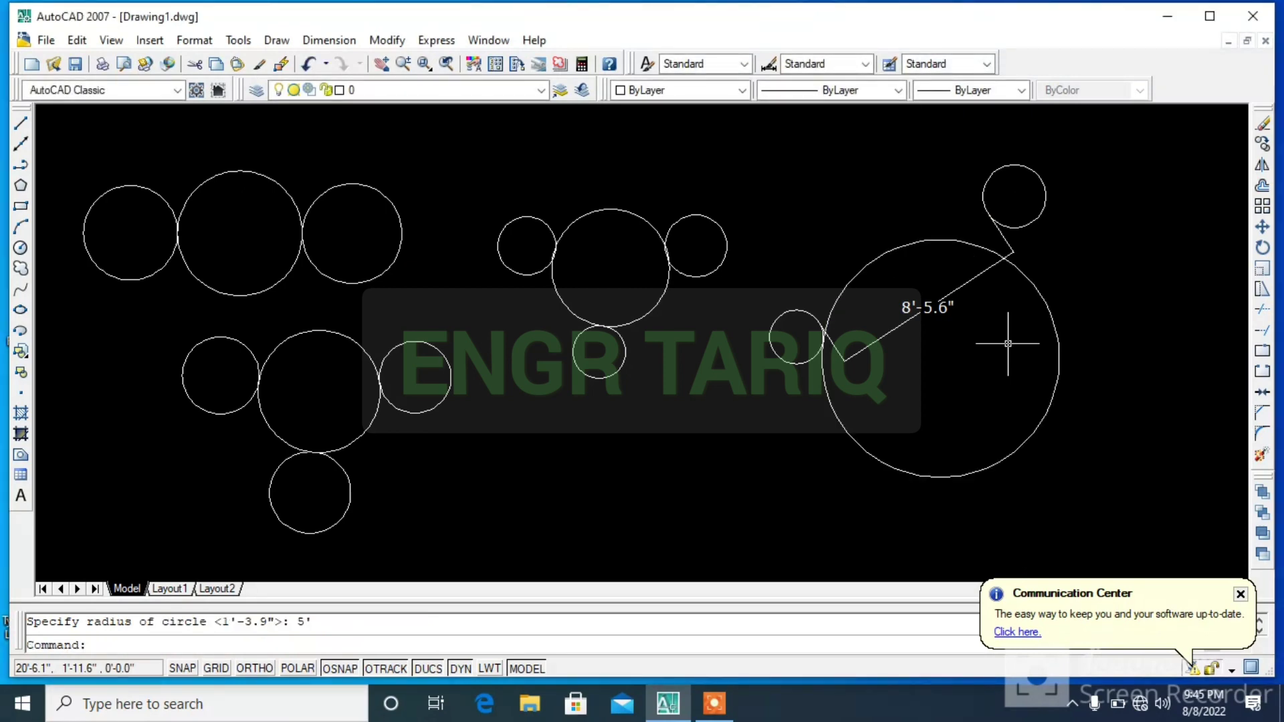
click(1043, 305)
key(Delete)
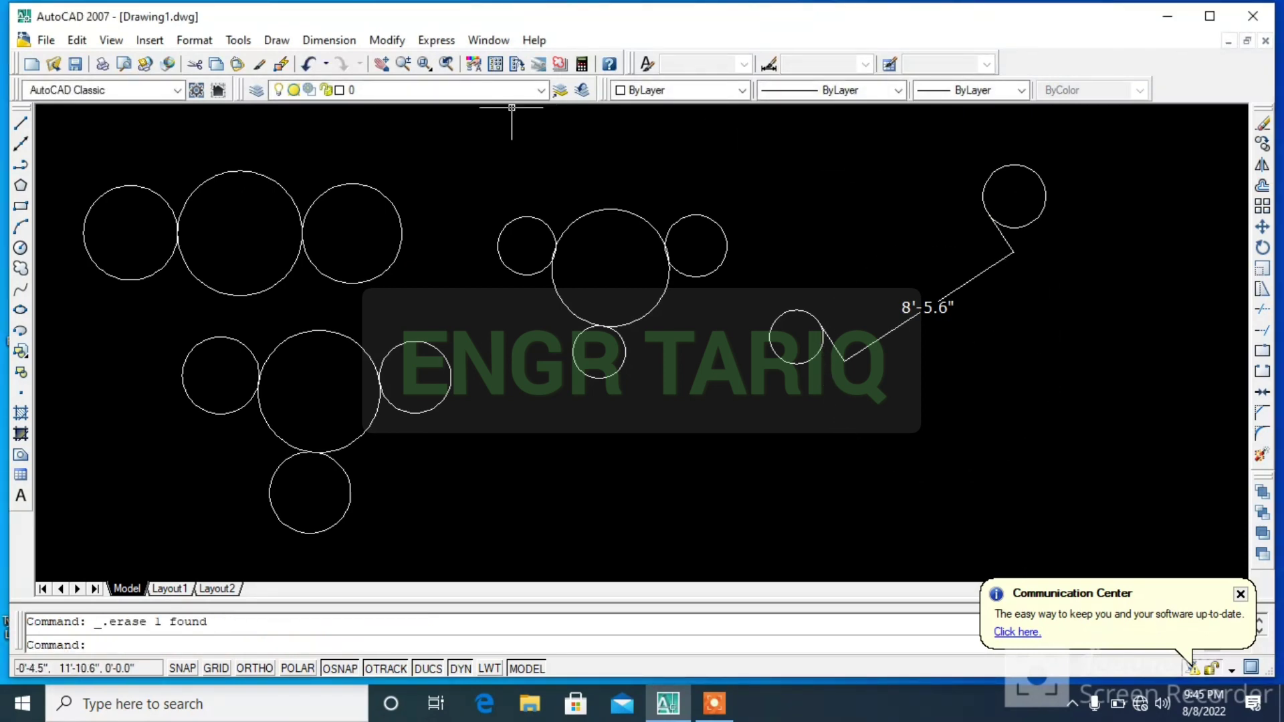
click(276, 40)
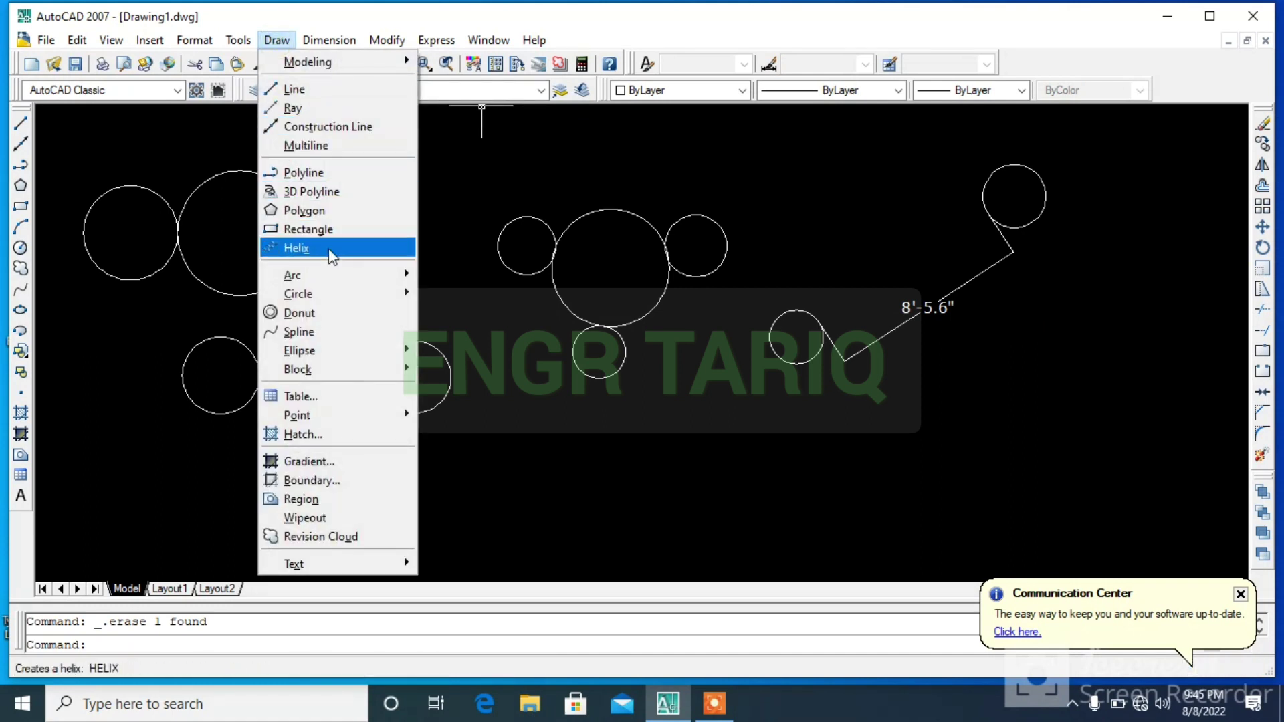
mouse_move(299, 294)
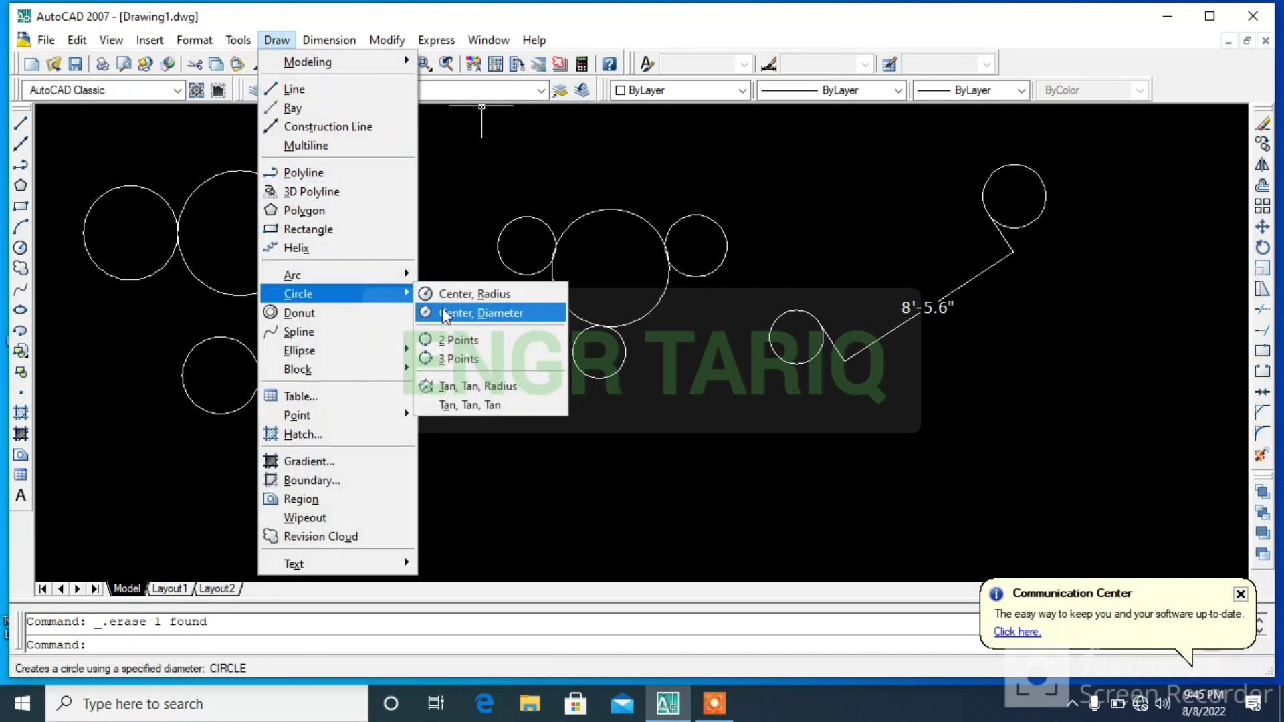
- Draw a Tan, Tan, Radius circle with radius 5' on the small and upper-right circles
click(460, 386)
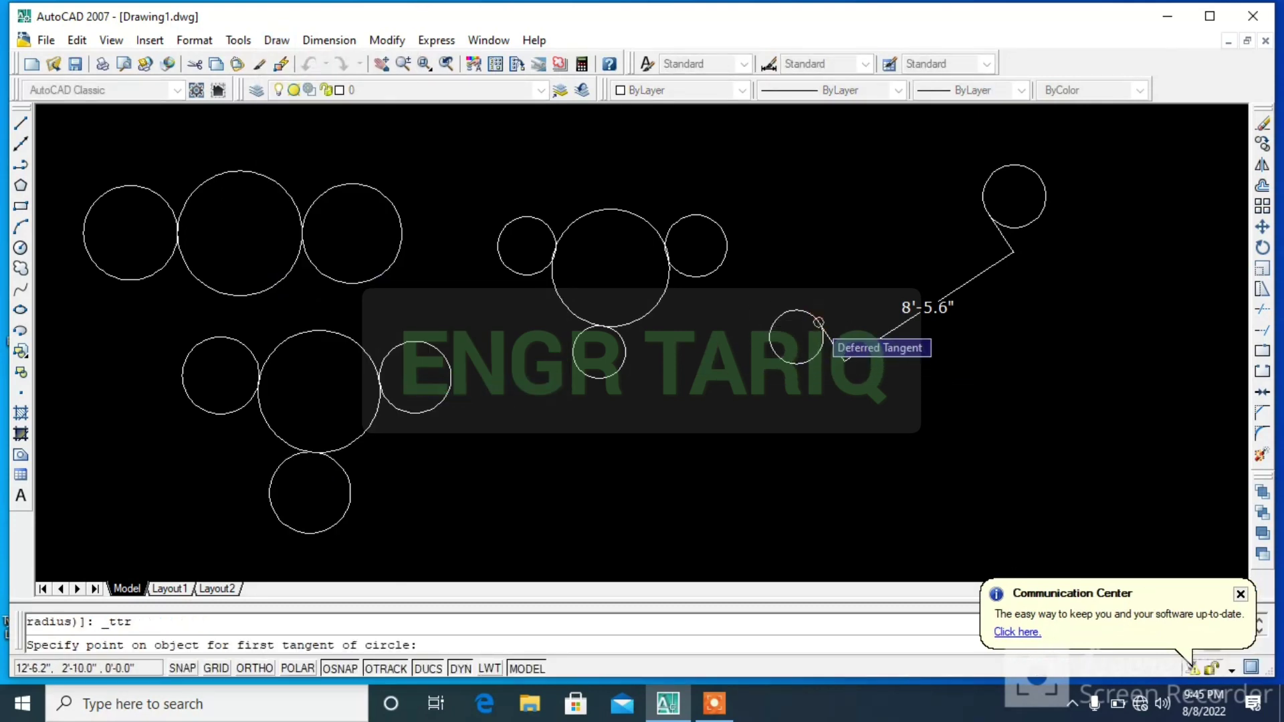
click(817, 323)
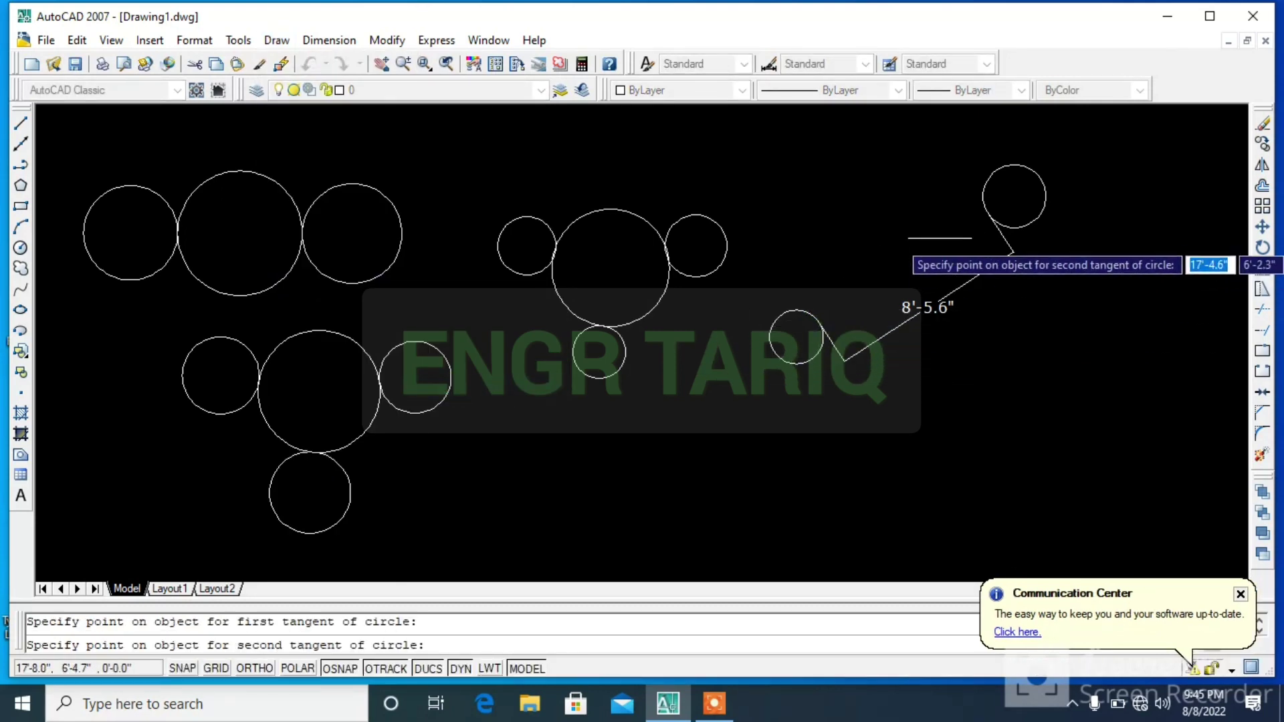
click(986, 210)
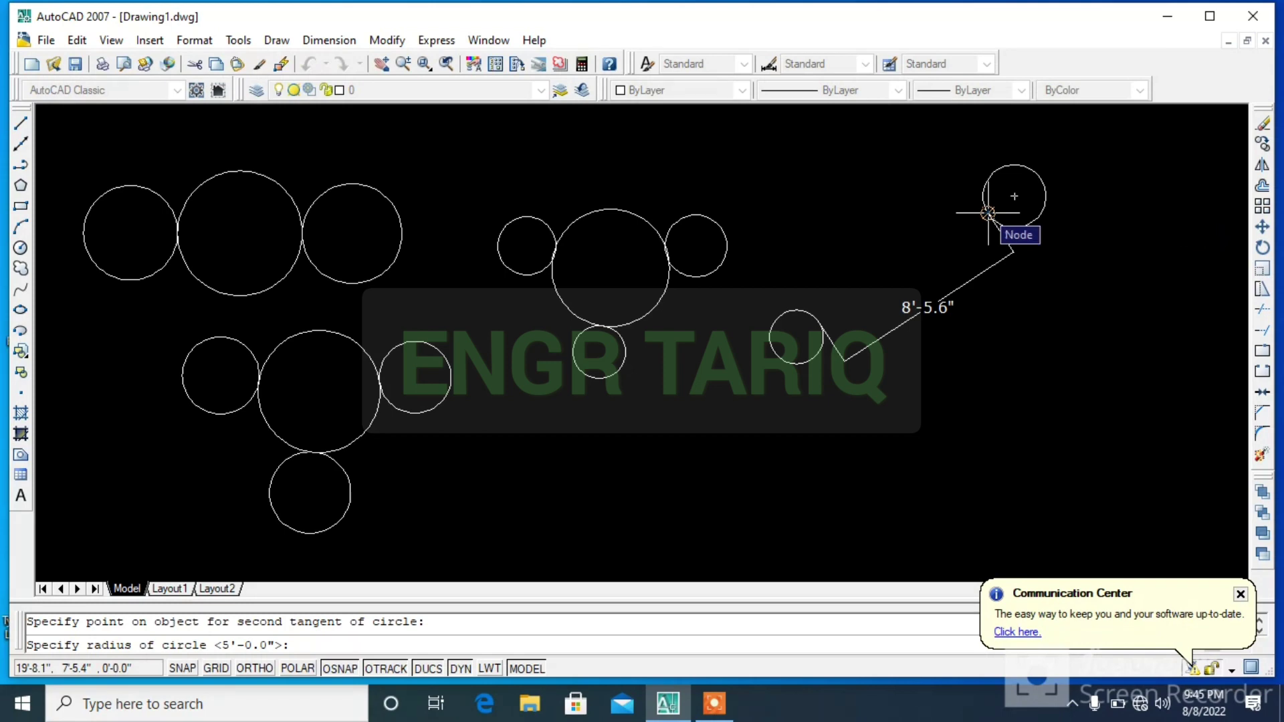
text(5)
key(Return)
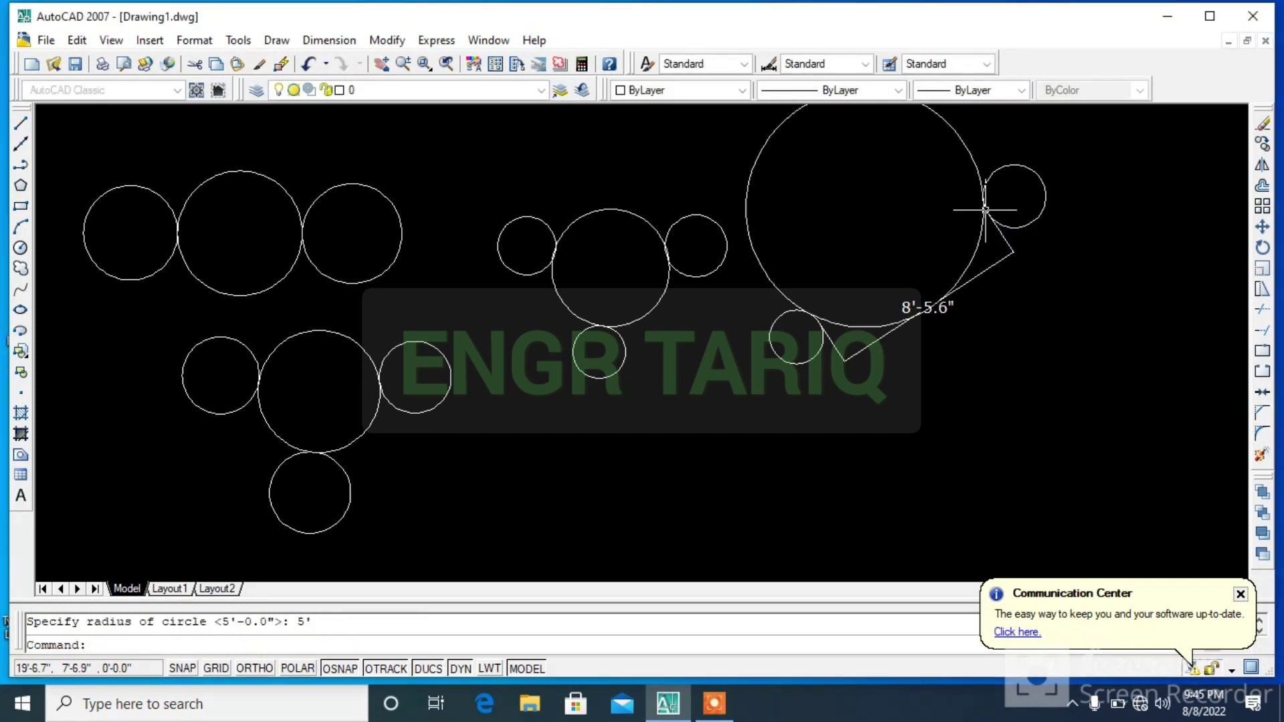